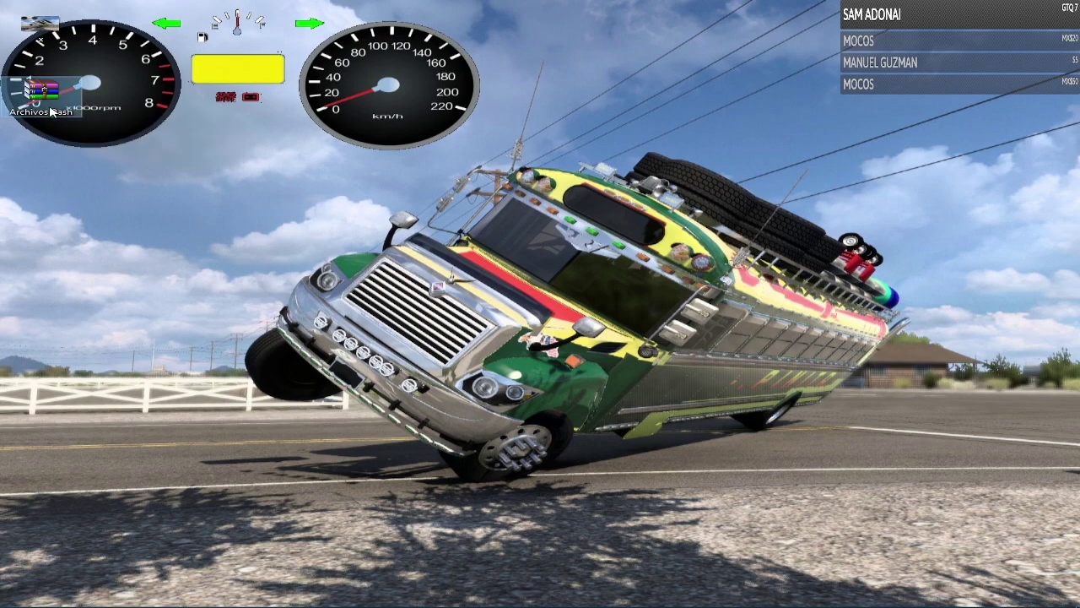
Step: Extract the Archivos Dash archive onto the desktop with 7-Zip and place the extracted folder below the archive
drag(49, 115, 56, 221)
click(53, 222)
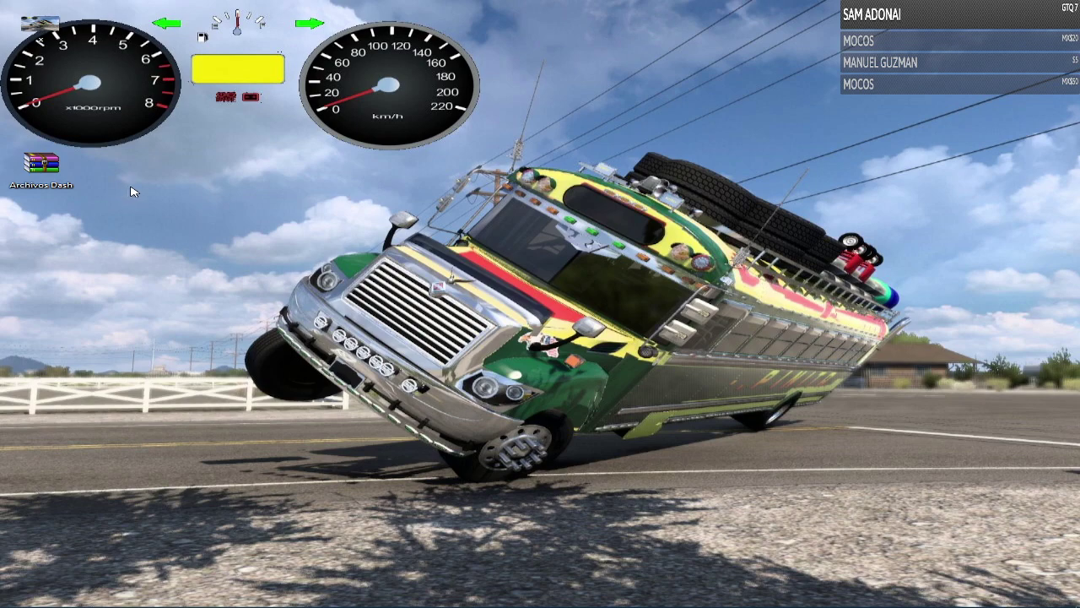
right_click(41, 175)
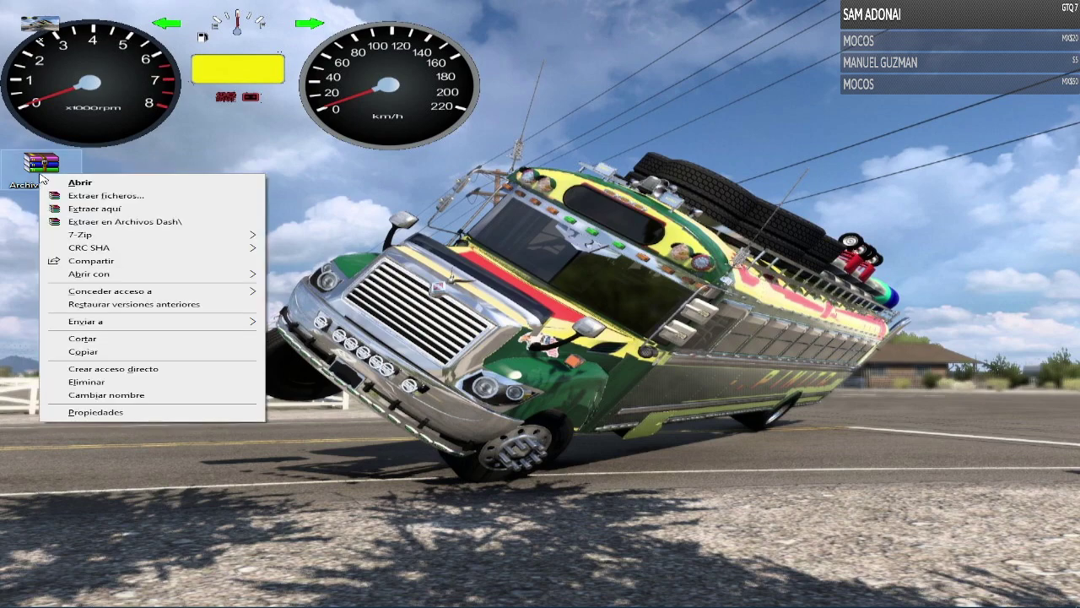
mouse_move(108, 237)
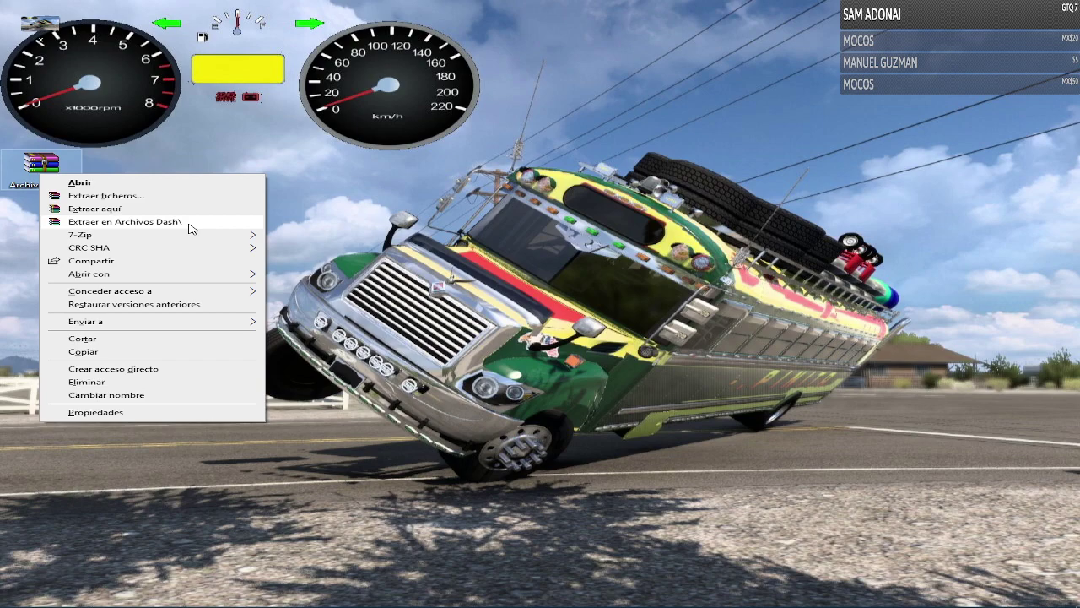
mouse_move(211, 234)
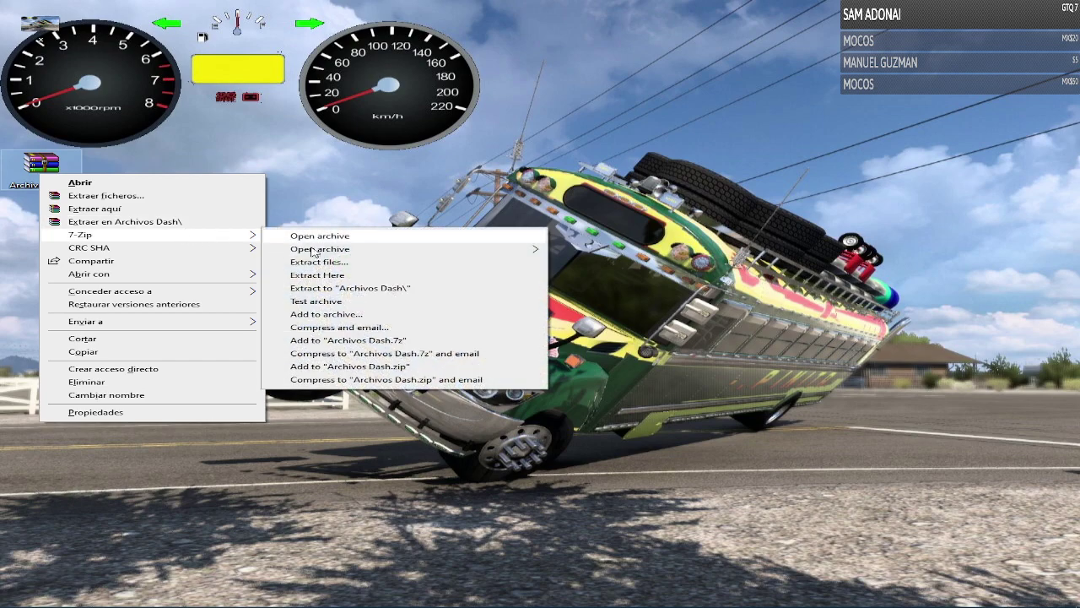
click(371, 275)
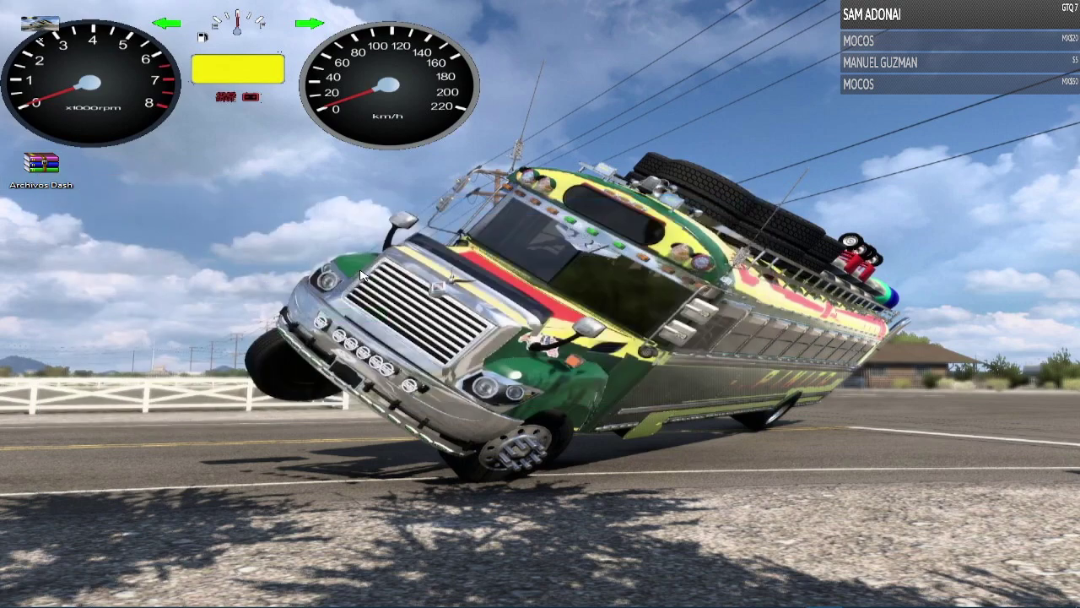
drag(31, 112, 56, 243)
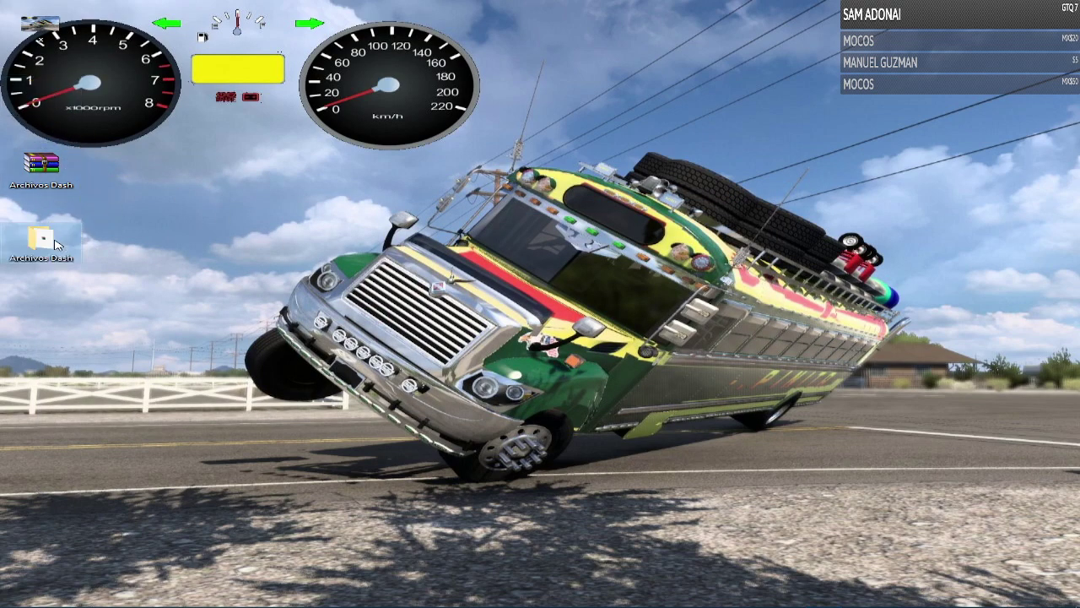
Step: Open the extracted Archivos Dash folder and unpack the SimHub.7.04.7 archive into its own folder with 7-Zip
double_click(56, 244)
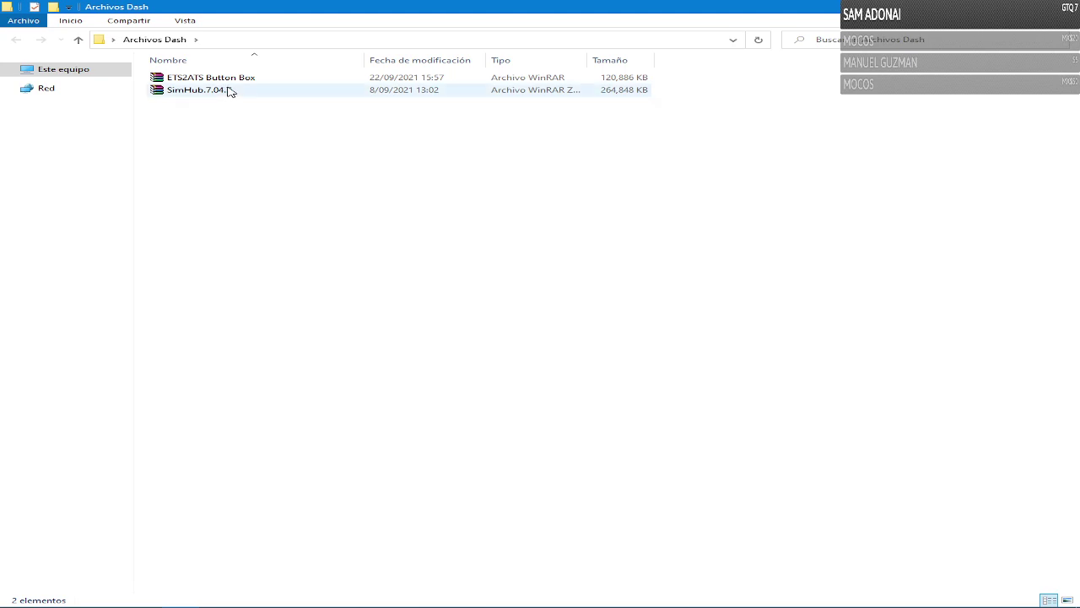
click(232, 93)
right_click(232, 93)
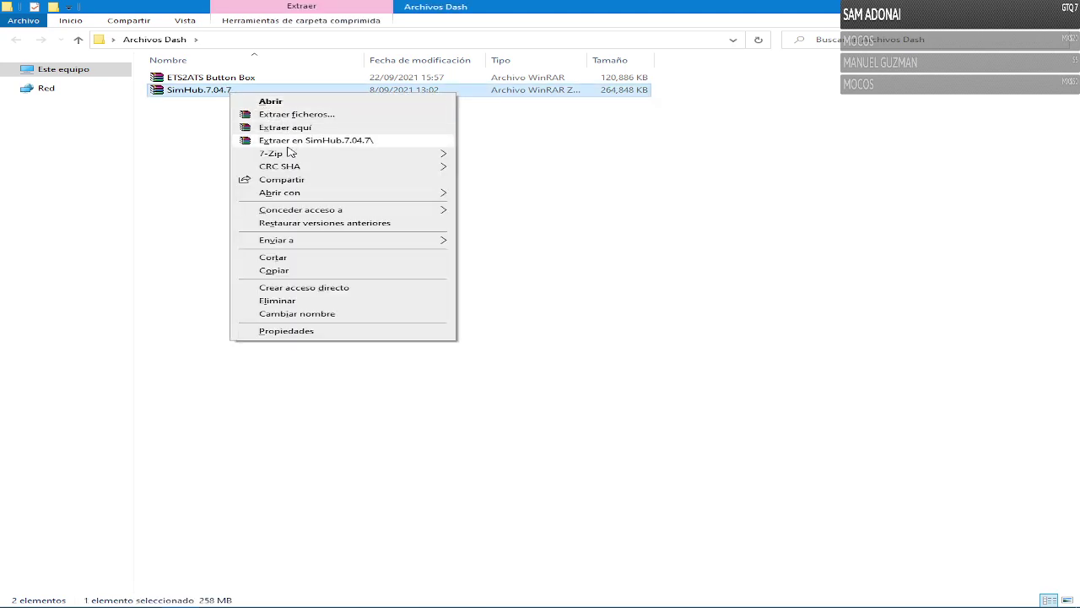
mouse_move(435, 155)
click(517, 206)
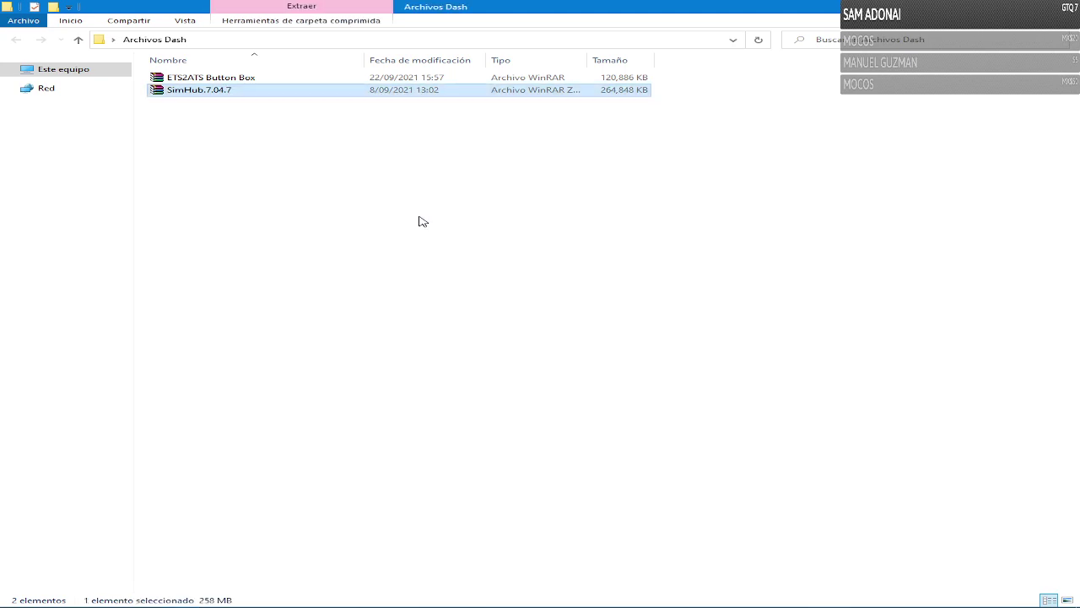
Step: Run SimHubSetup_7.4.7 from the SimHub.7.04.7 folder, accept the licence and agree to install into the existing C:\Program Files (x86)\SimHub folder
double_click(239, 78)
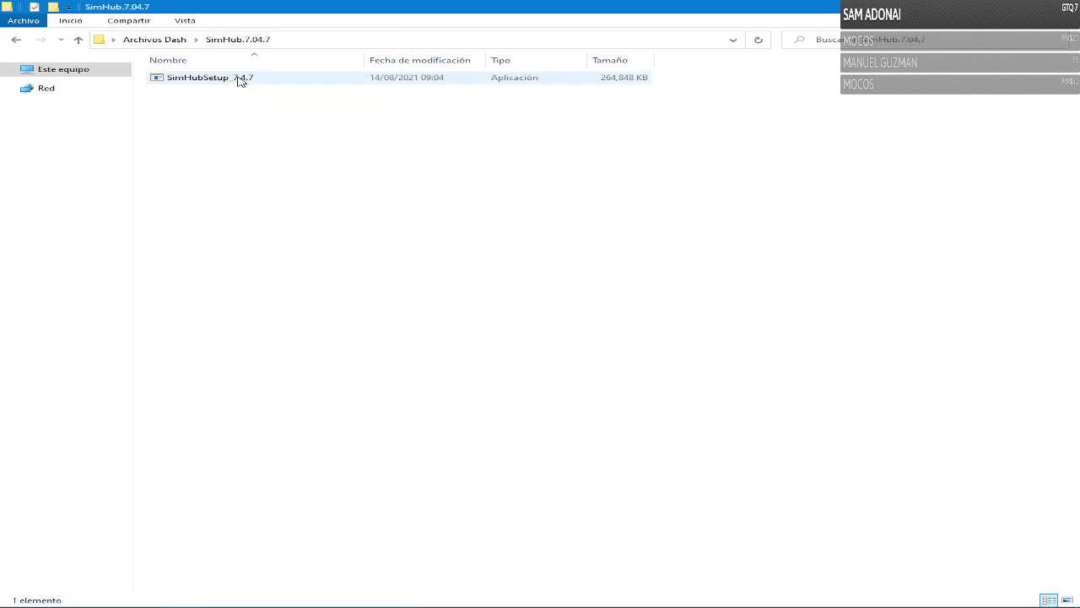
double_click(239, 79)
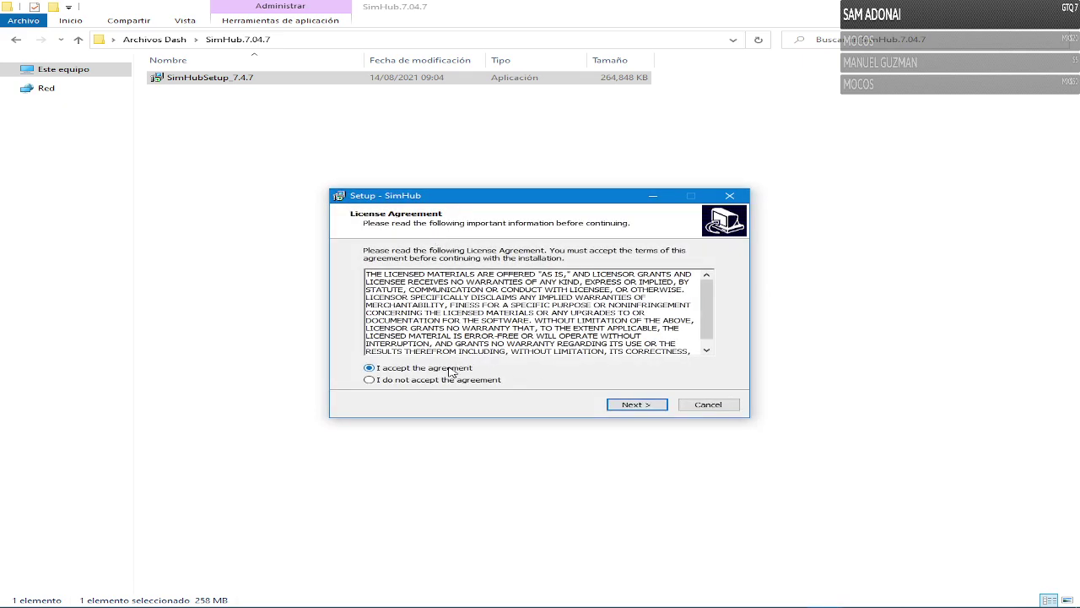
click(628, 405)
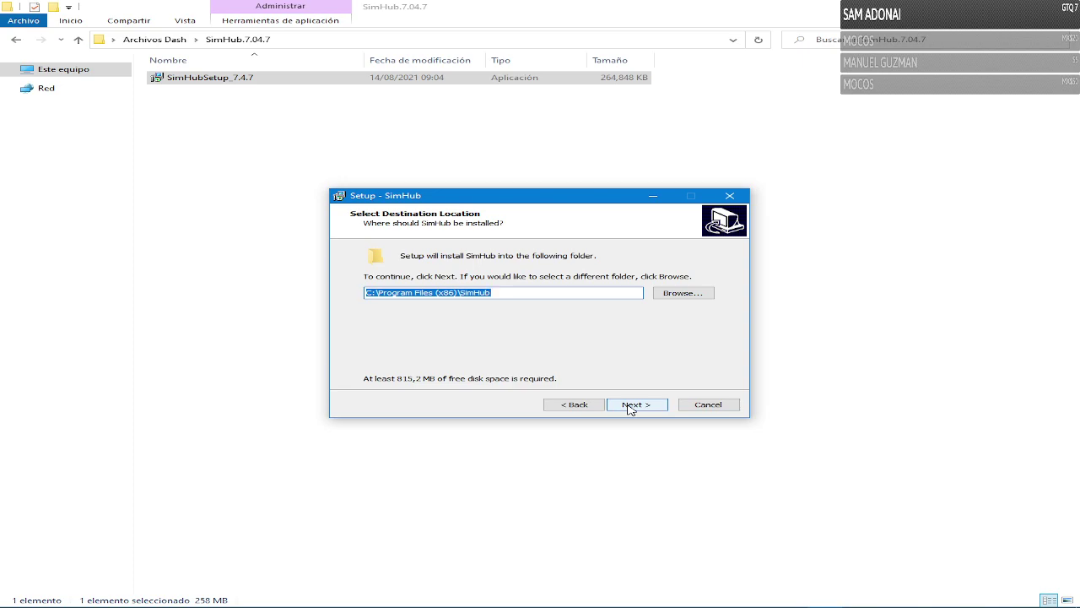
click(628, 405)
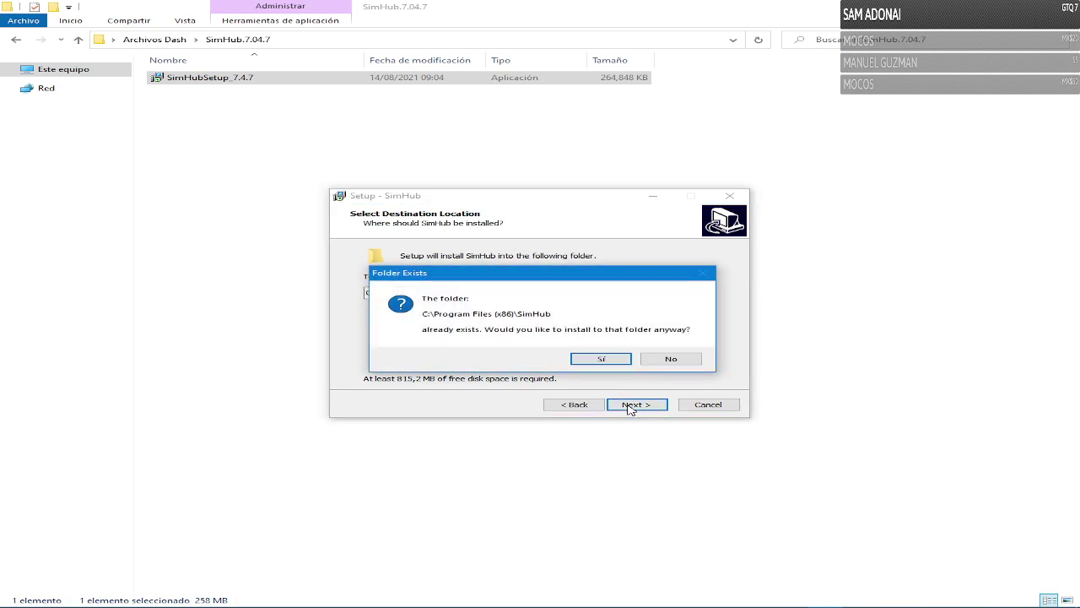
click(614, 360)
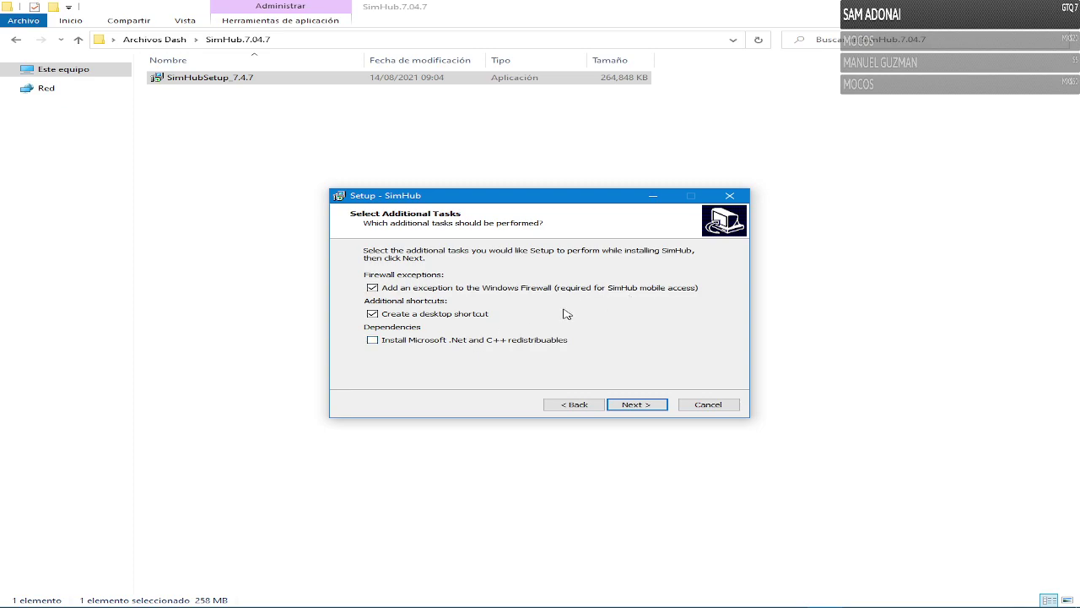
Step: Install SimHub with the firewall exception and desktop shortcut, without the redistributables, and finish setup with Launch SimHub enabled
click(637, 405)
click(637, 405)
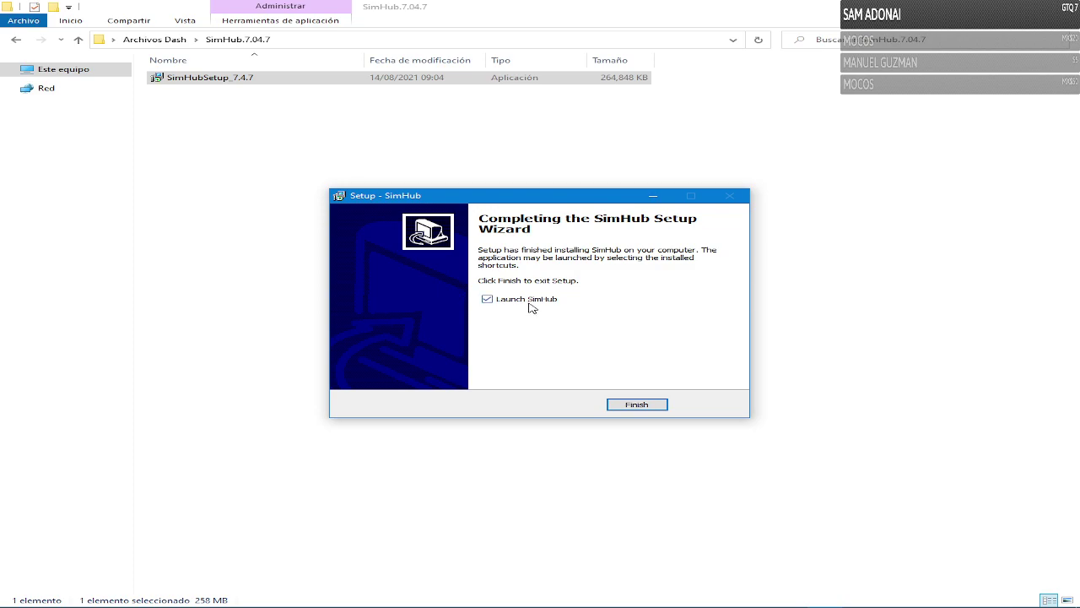
click(636, 407)
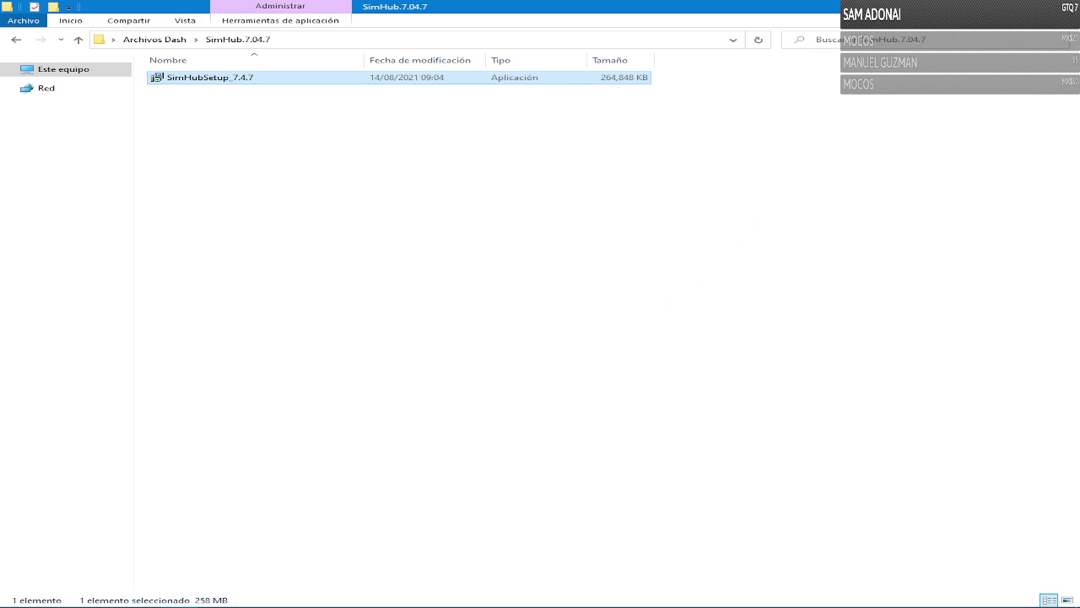
Step: Bring the SimHub window to the front and select American Truck Simulator as the active game
key(super+d)
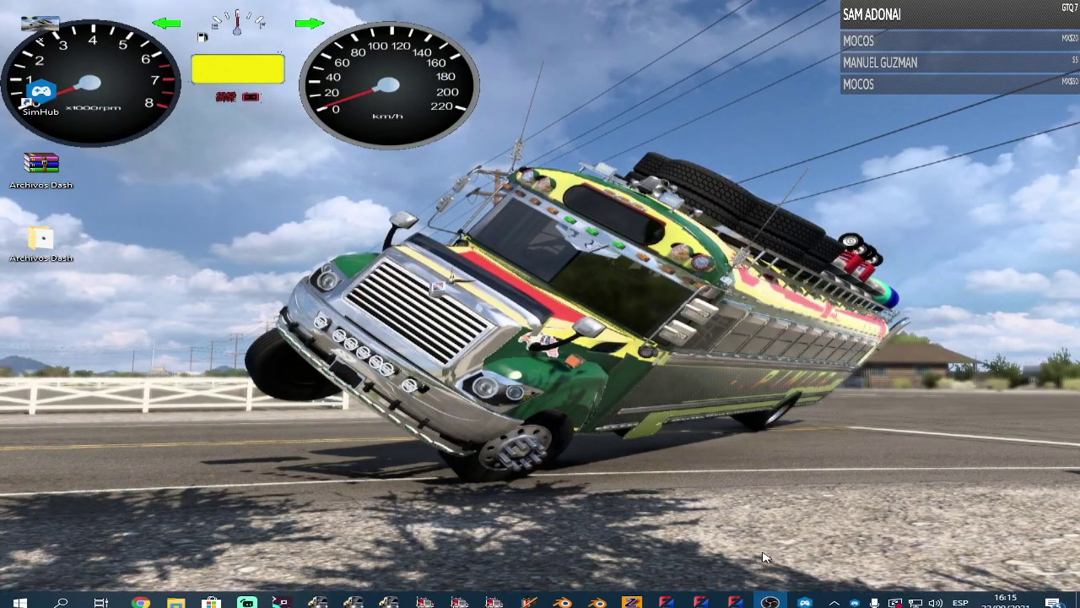
mouse_move(808, 599)
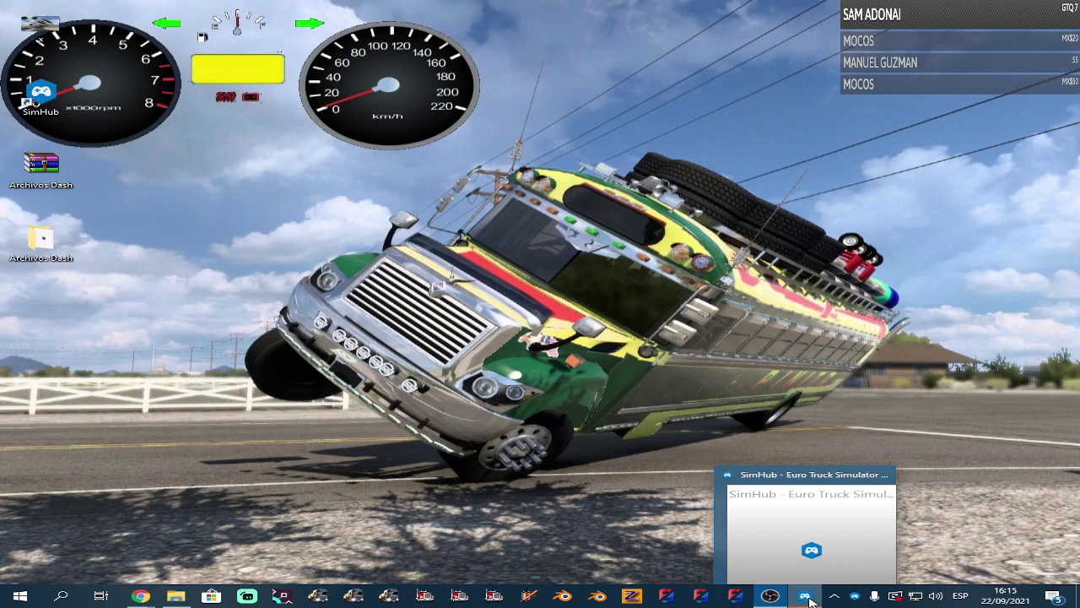
click(824, 533)
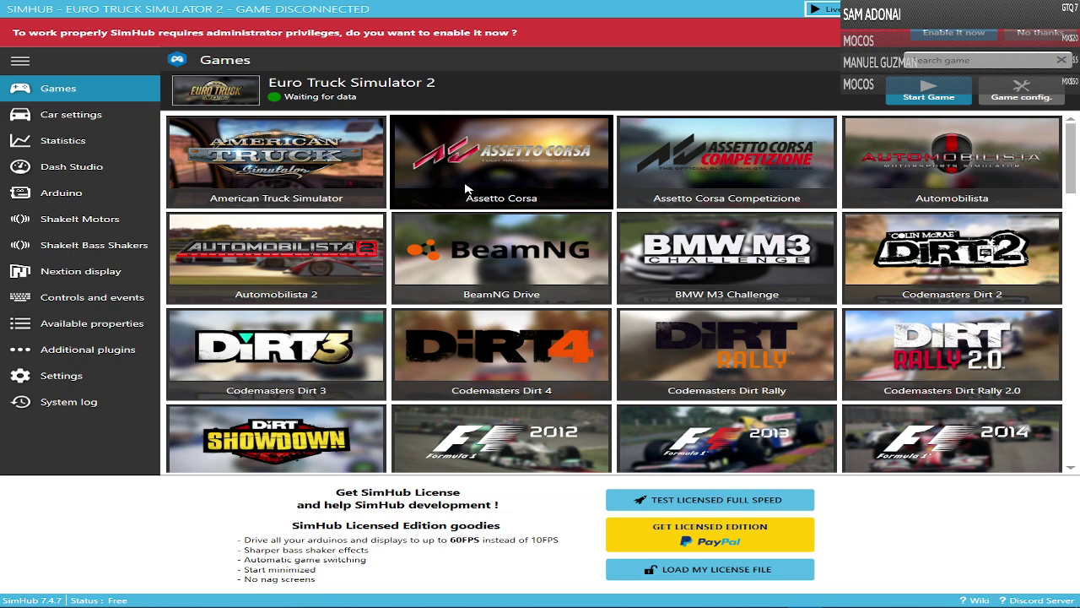
click(278, 170)
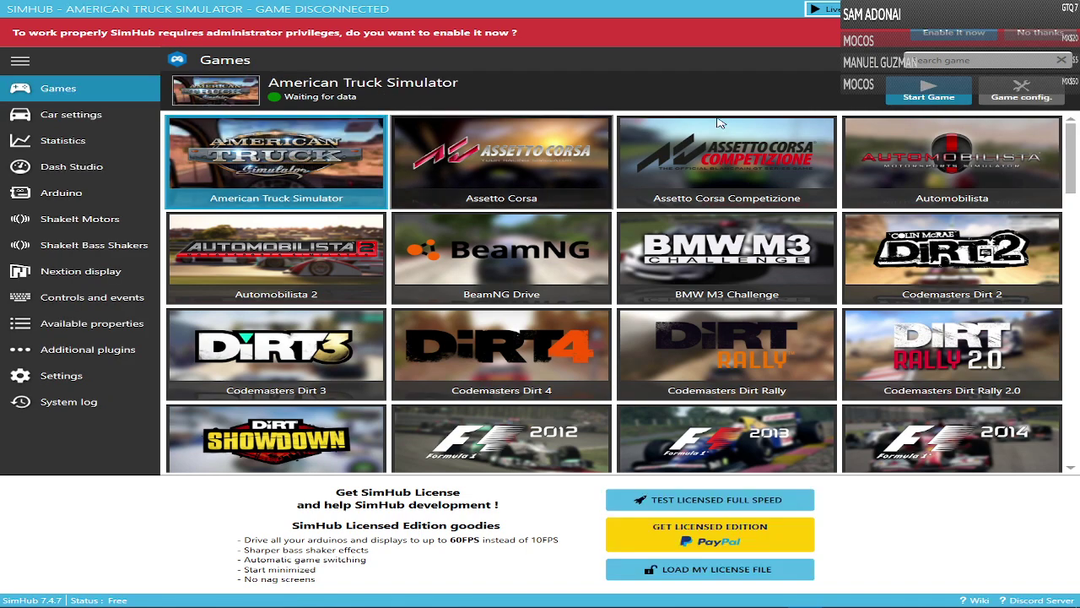
Step: Check the telemetry status in the game configuration for American Truck Simulator, then close the dialog
click(1019, 95)
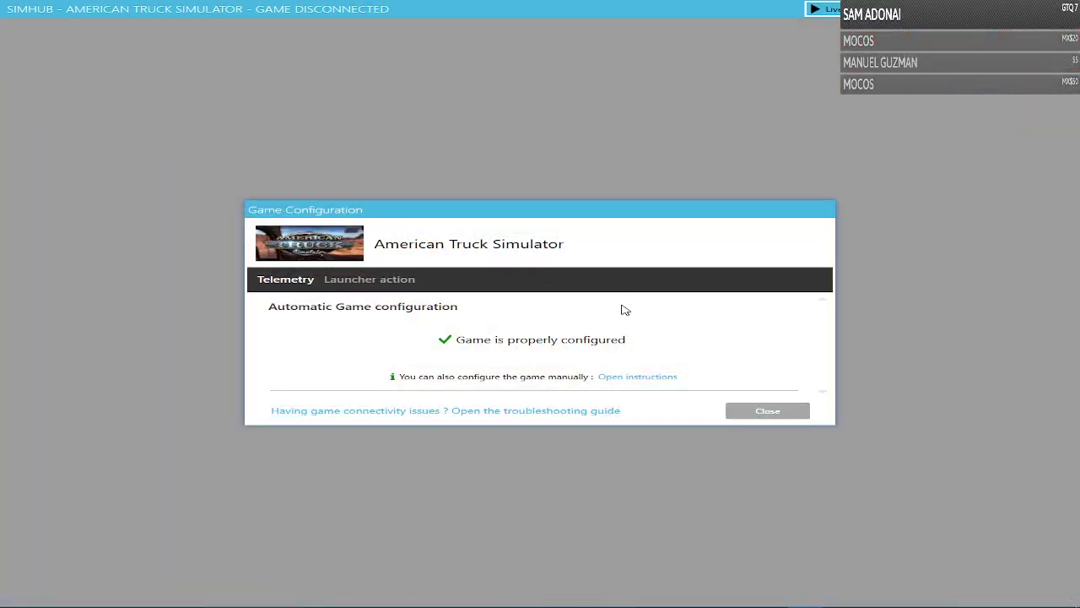
click(733, 408)
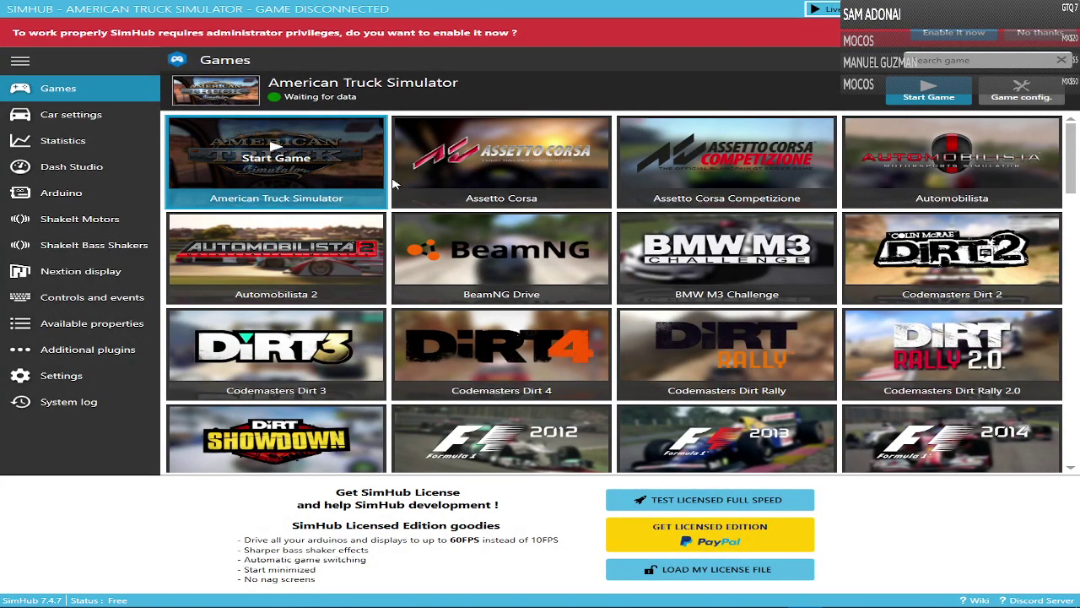
click(1029, 100)
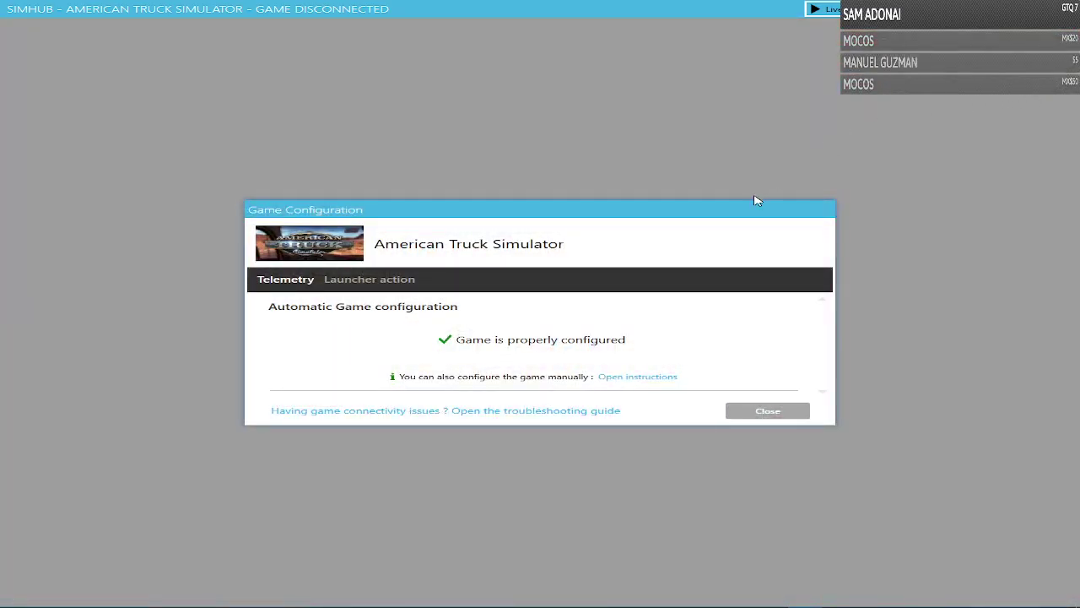
click(775, 411)
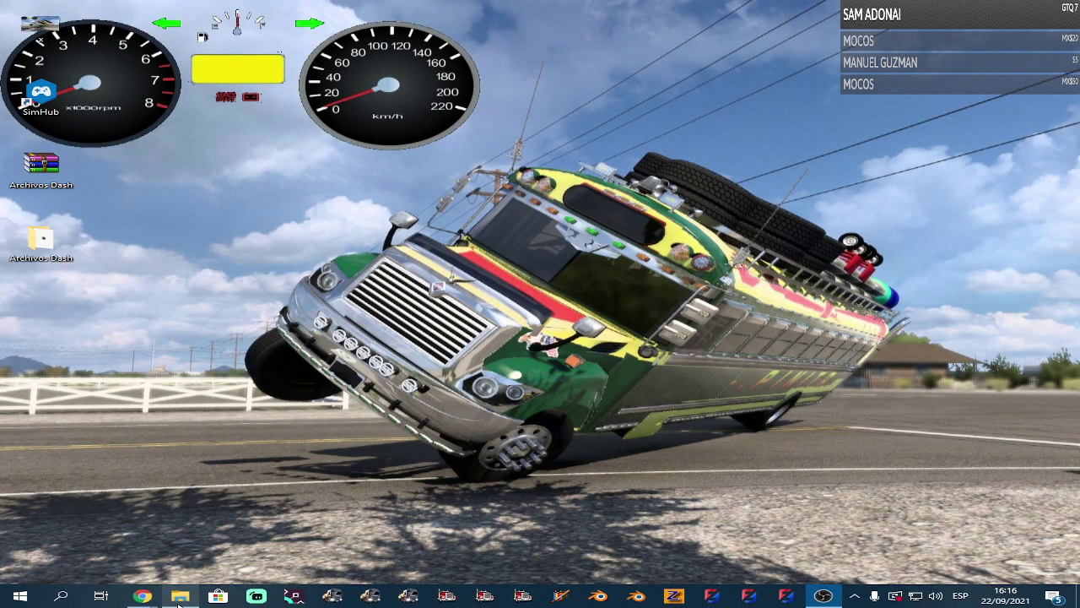
Step: Switch to File Explorer and open the SimHub installation folder in Archivos de programa (x86) on drive C:
mouse_move(182, 593)
click(188, 570)
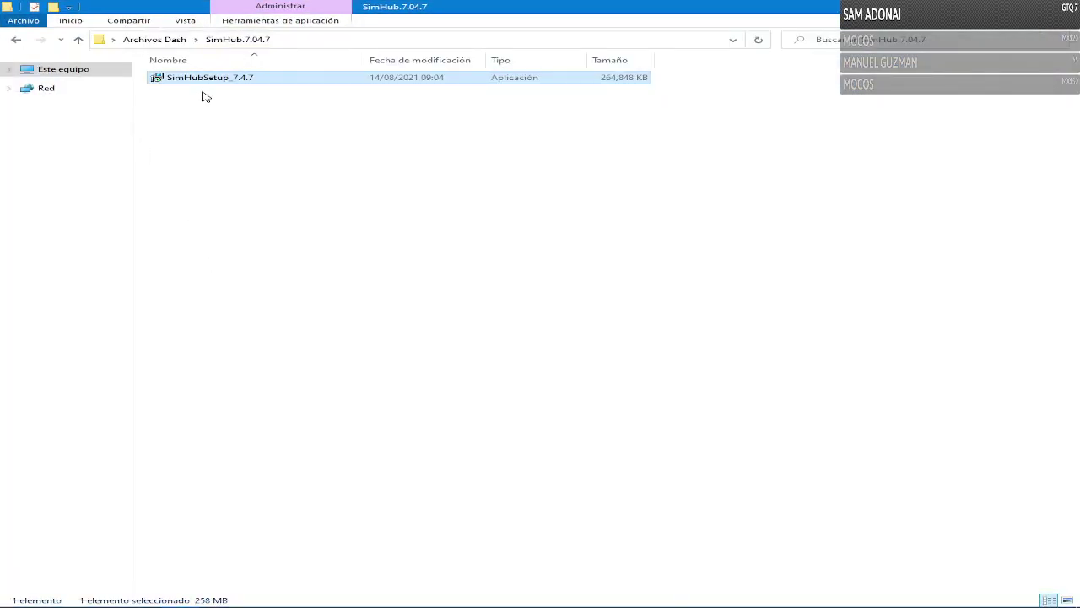
click(97, 73)
click(255, 173)
double_click(256, 173)
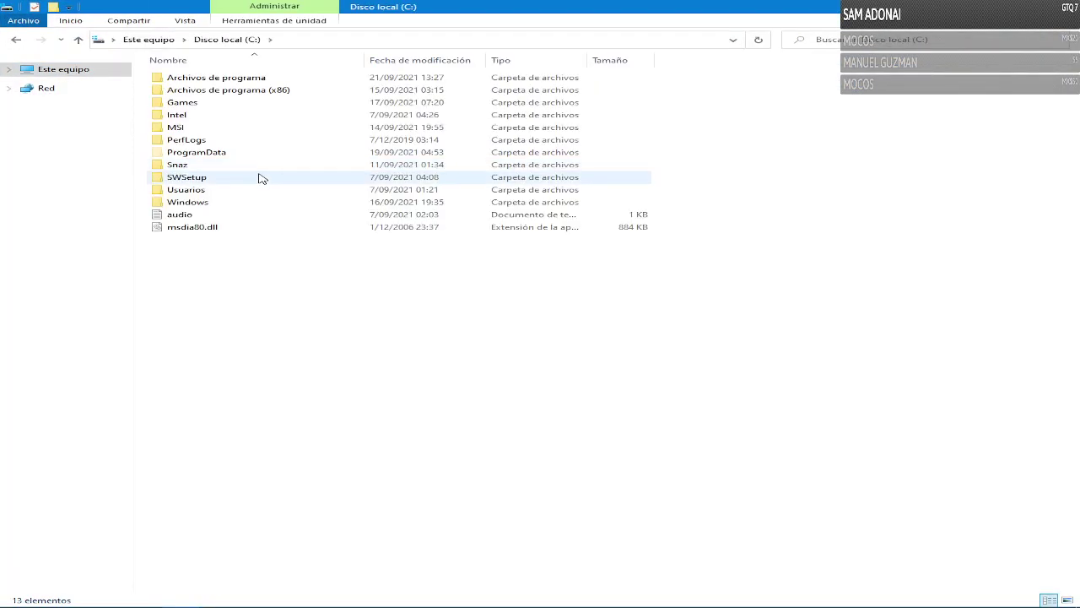
double_click(284, 94)
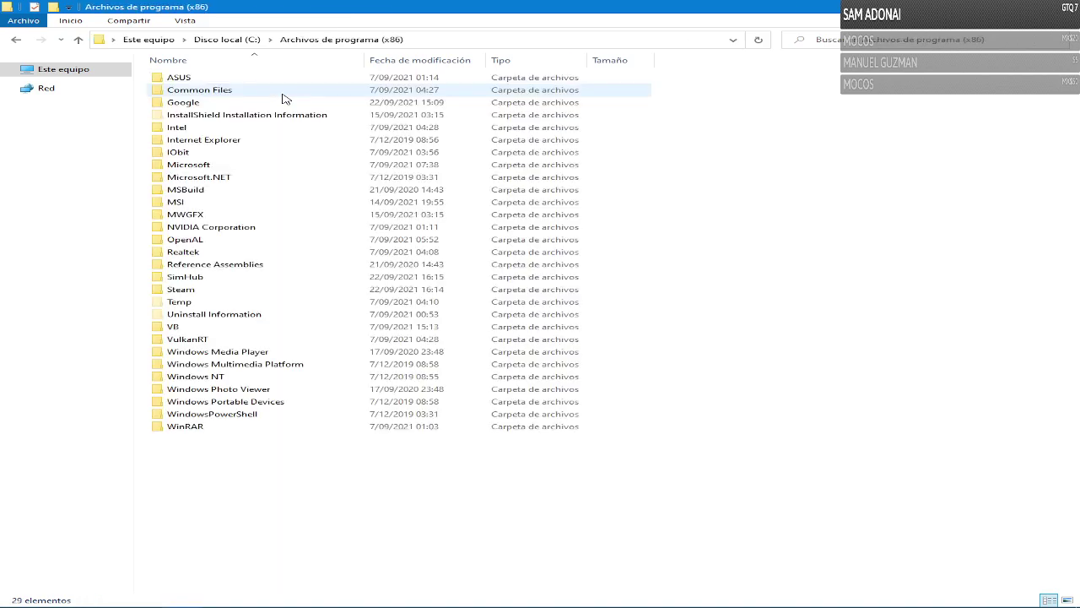
double_click(219, 278)
Step: Open the EuroTruckSimulator2 folder inside _Addons\GamePlugins of the SimHub installation
key(Home)
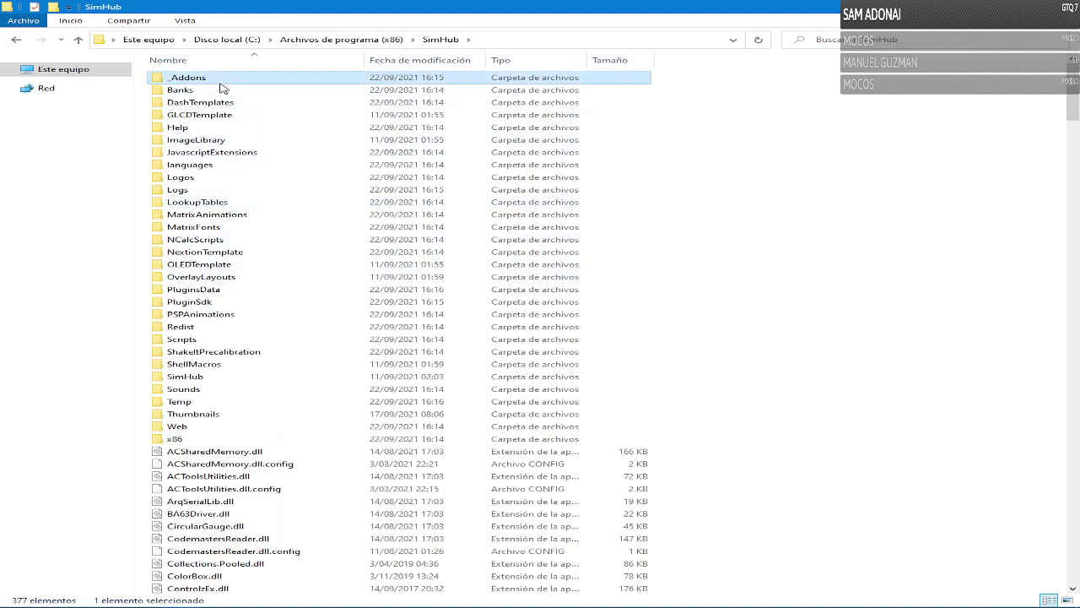
key(Return)
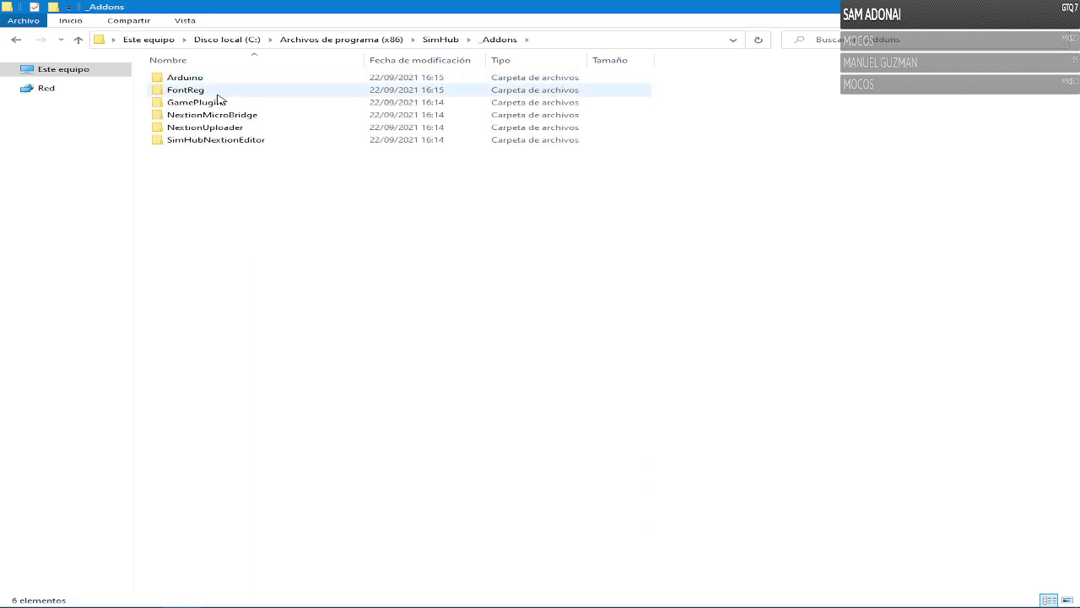
double_click(215, 102)
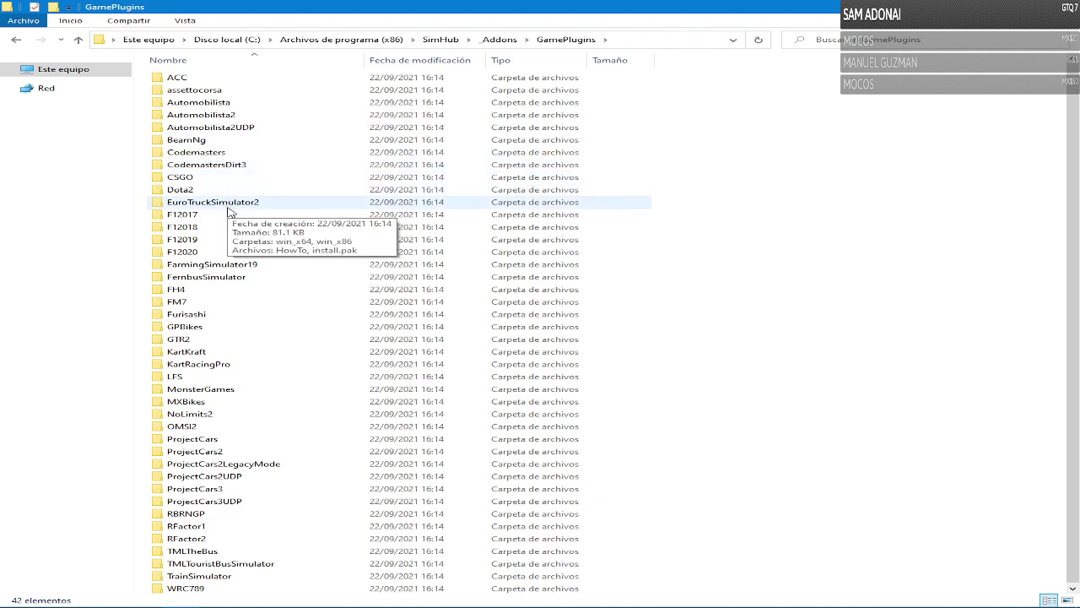
double_click(228, 208)
Step: Copy the win_x64 folder, look at its contents and return to the EuroTruckSimulator2 folder
click(227, 82)
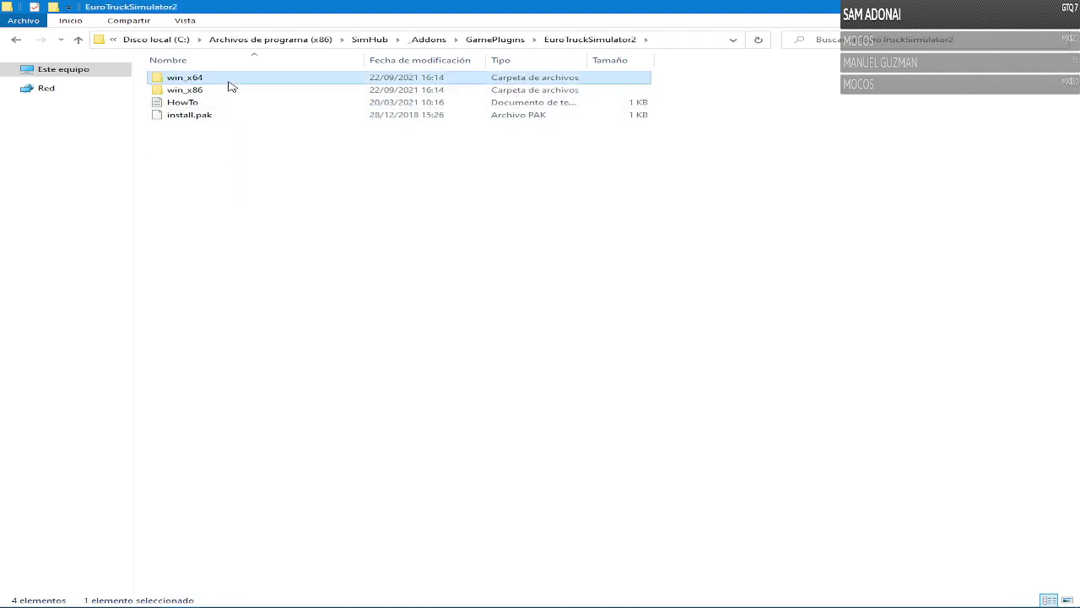
right_click(229, 84)
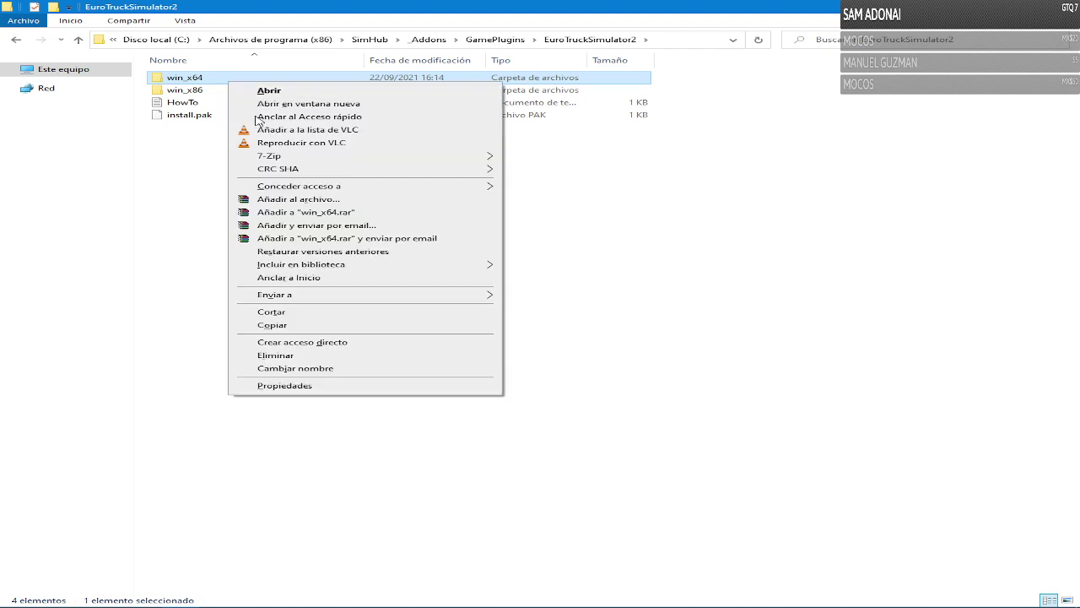
click(278, 324)
double_click(206, 80)
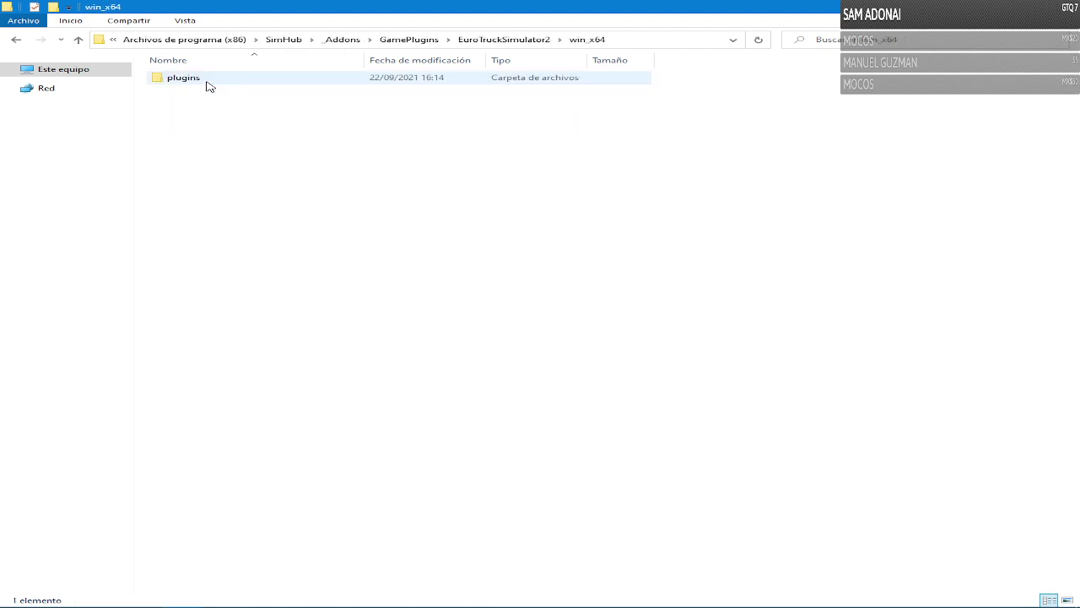
click(17, 39)
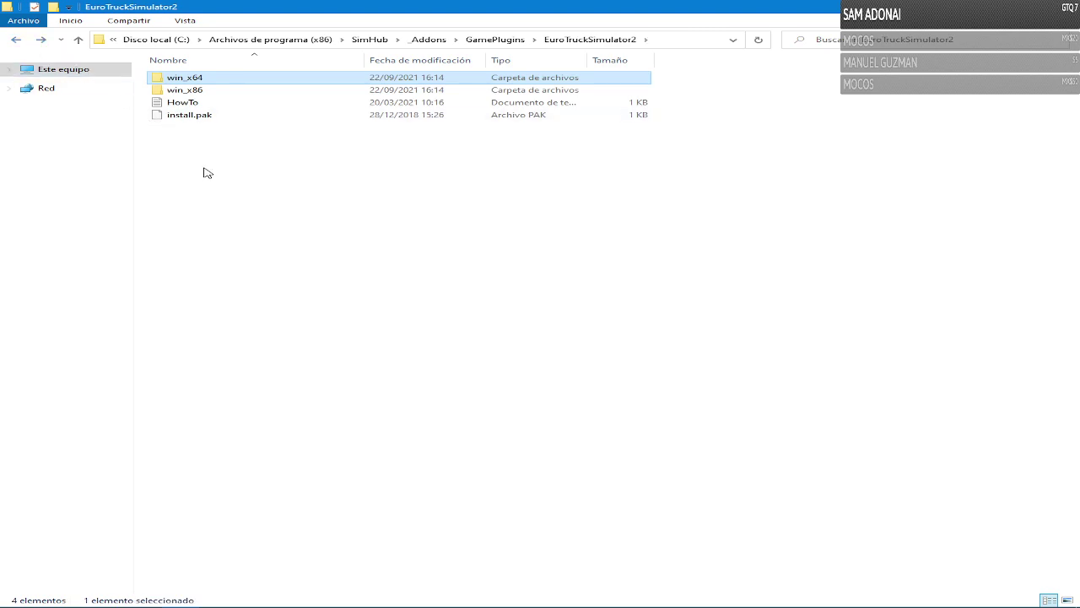
Step: Open the American Truck Simulator\bin folder under Archivos de programa (x86)\Steam\steamapps\common on drive C
click(96, 74)
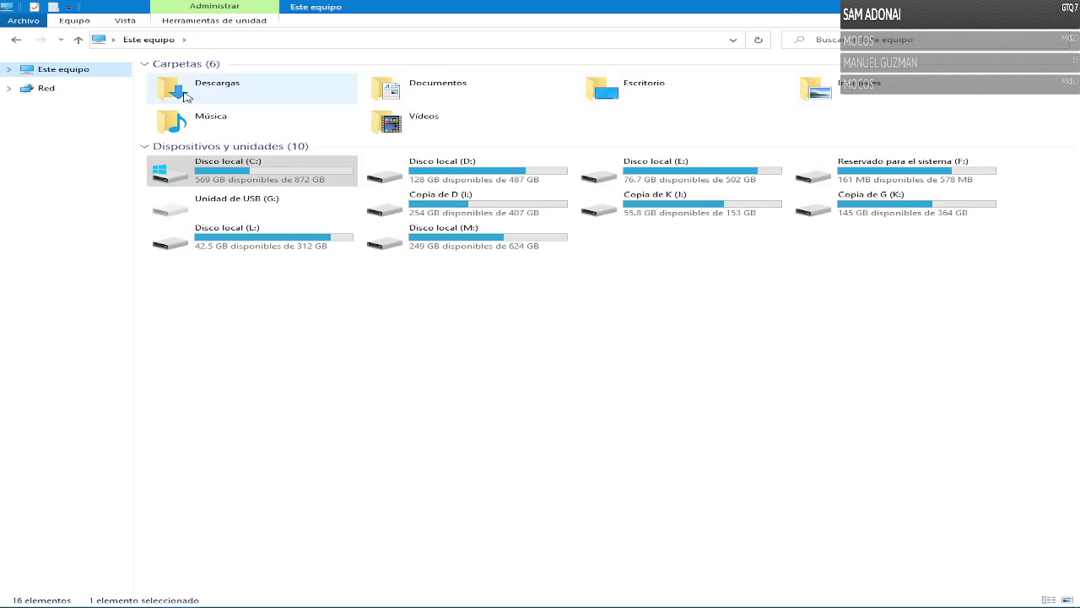
double_click(275, 180)
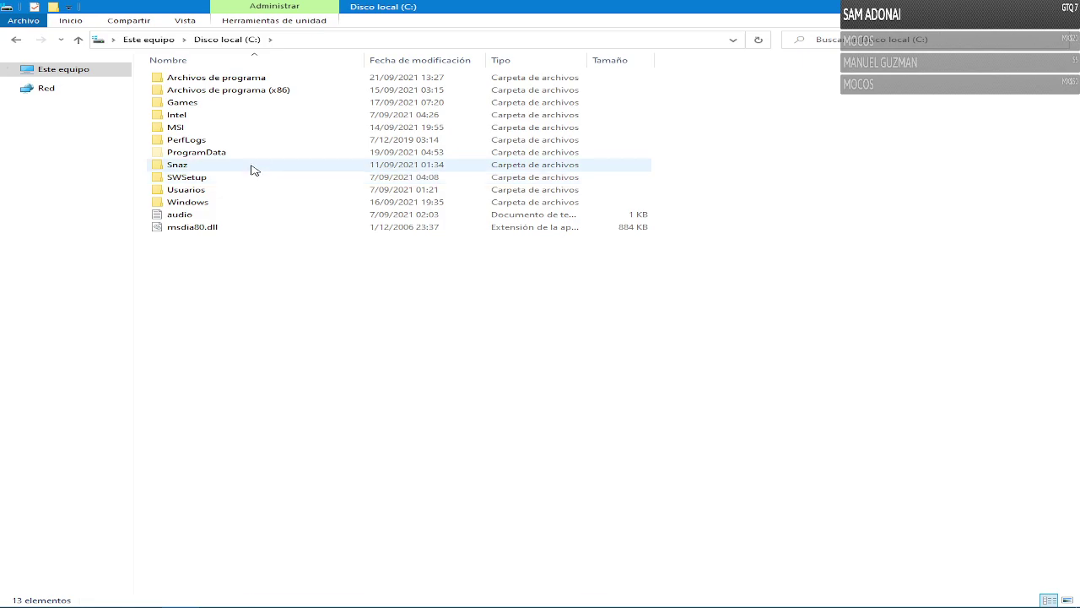
double_click(247, 92)
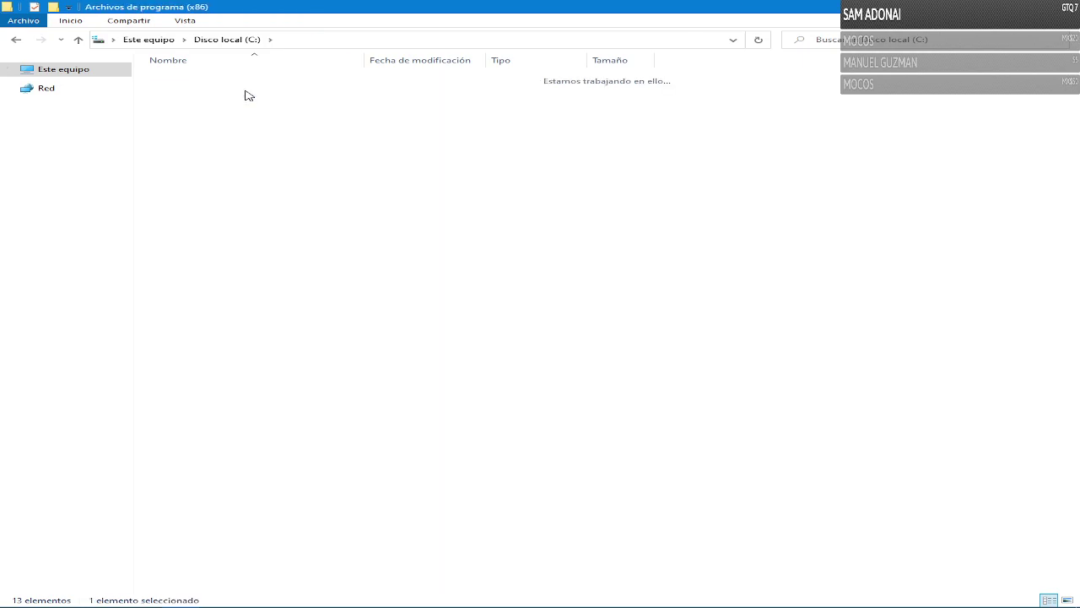
double_click(233, 295)
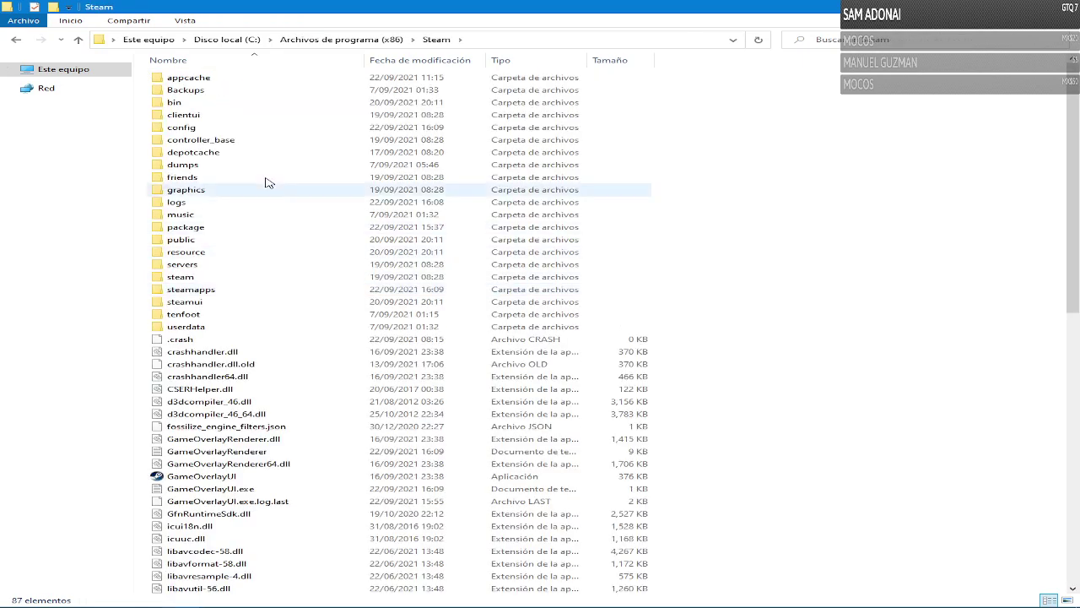
double_click(226, 290)
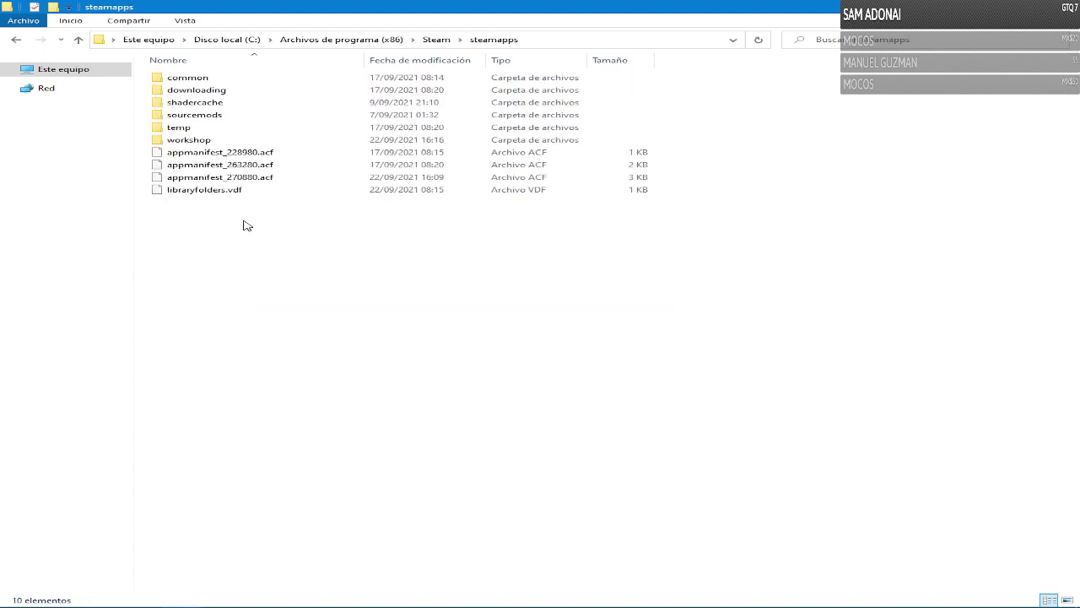
double_click(245, 77)
double_click(249, 78)
double_click(249, 81)
Step: Paste the copied win_x64 folder into the Steam game's bin folder, replacing the existing SHETS2Telemetry_x64.dll
right_click(237, 134)
click(313, 217)
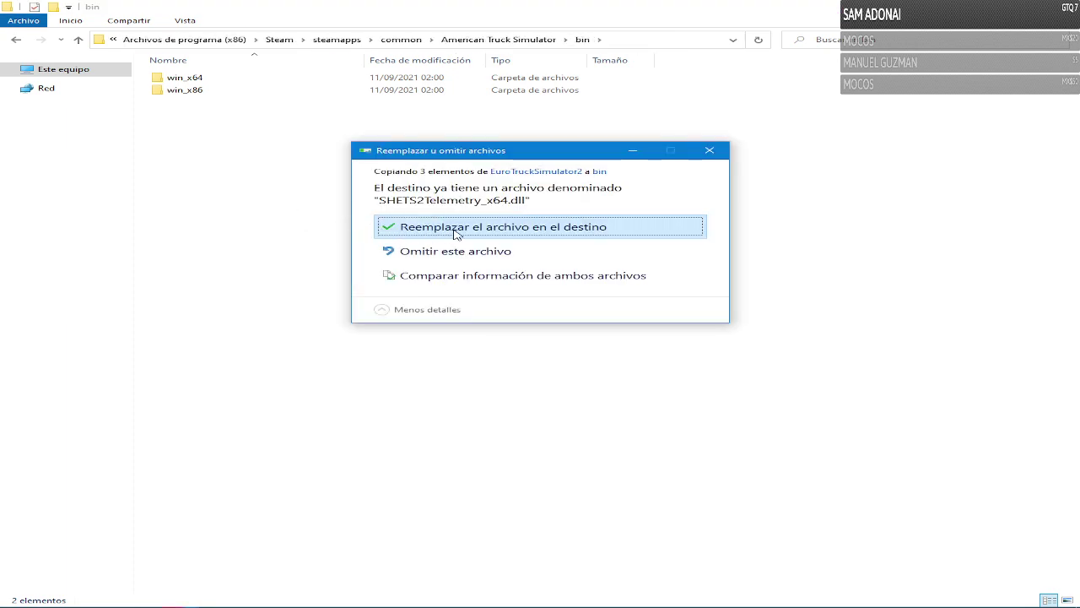
click(454, 229)
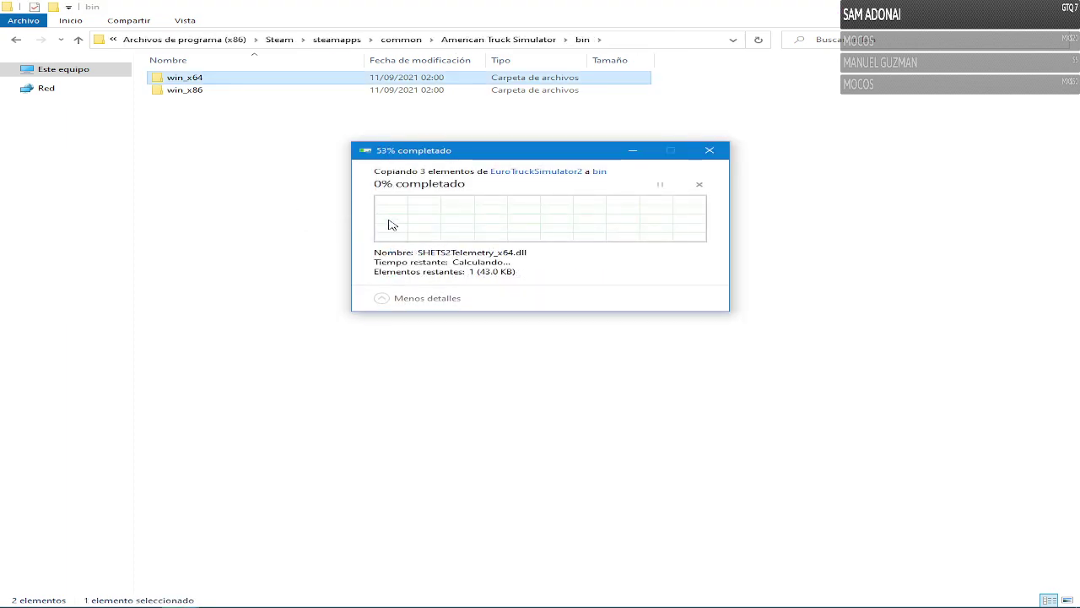
click(270, 178)
Step: Return to Este equipo and open Disco local (M:)
click(24, 39)
click(23, 40)
click(21, 40)
click(21, 40)
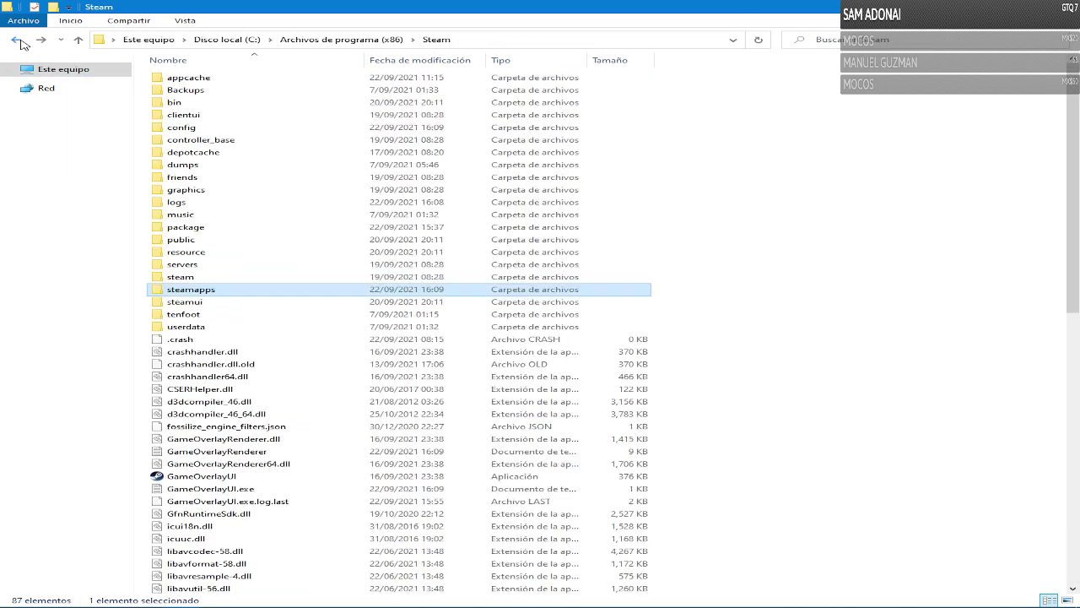
click(21, 40)
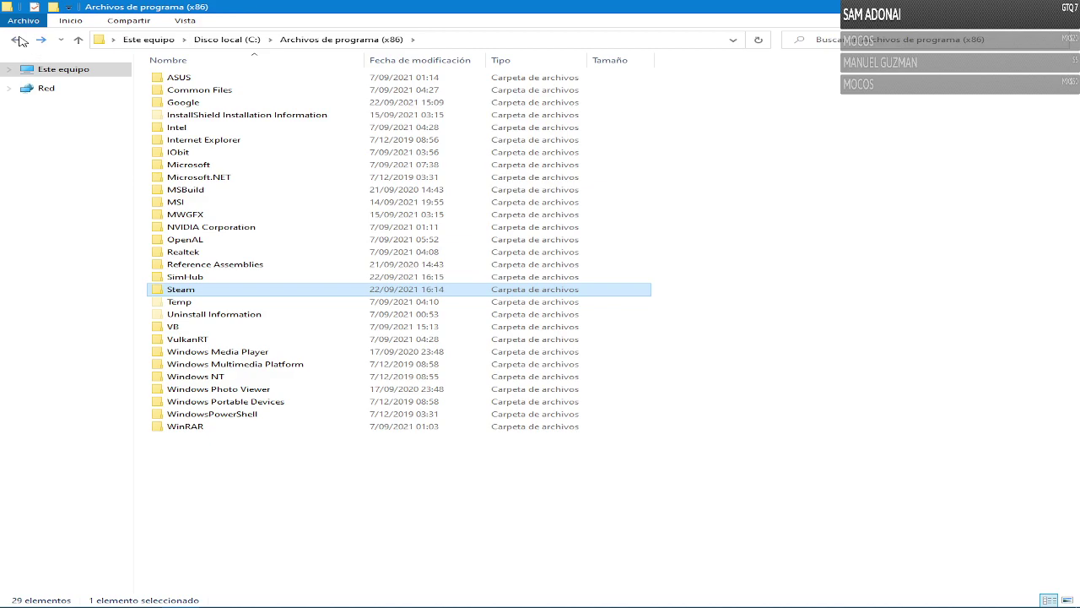
click(20, 40)
click(24, 44)
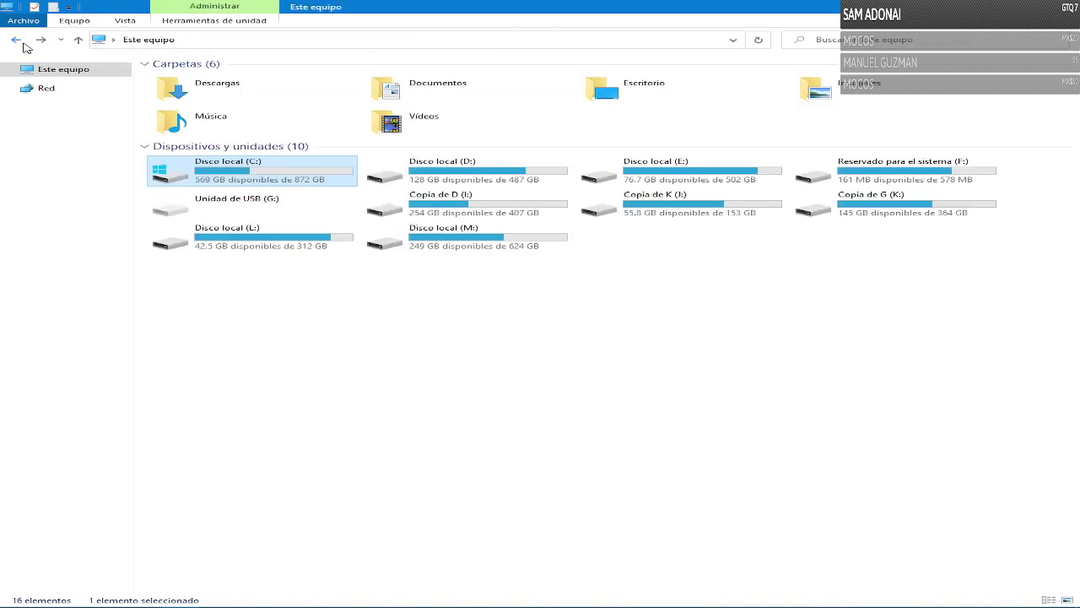
double_click(460, 250)
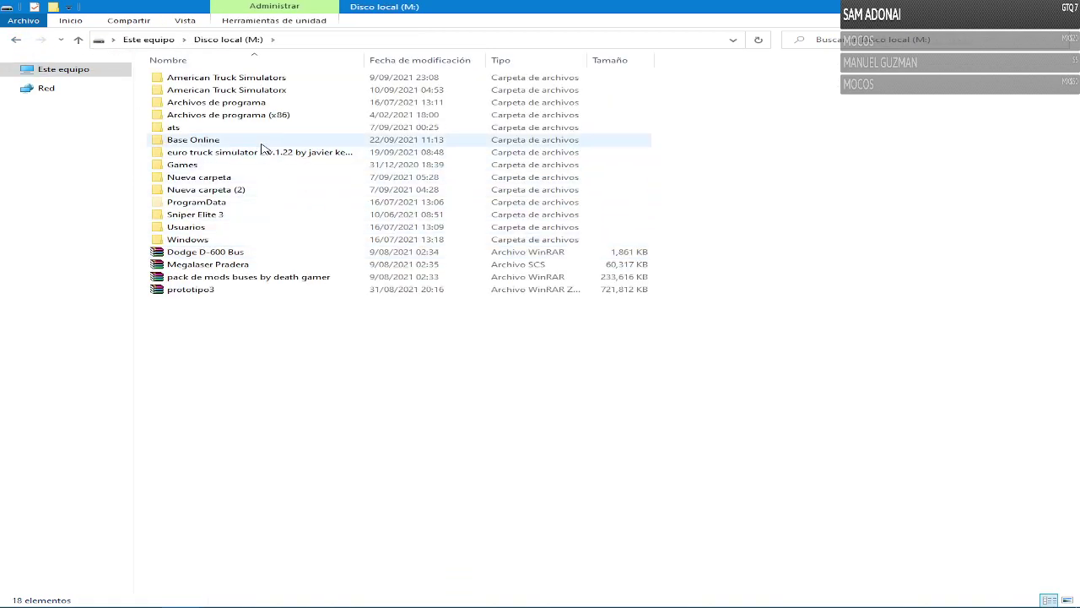
Step: Try to paste the win_x64 folder into Base Online\American Truck Simulator\bin, retry once, cancel the copy and return to drive M
double_click(261, 142)
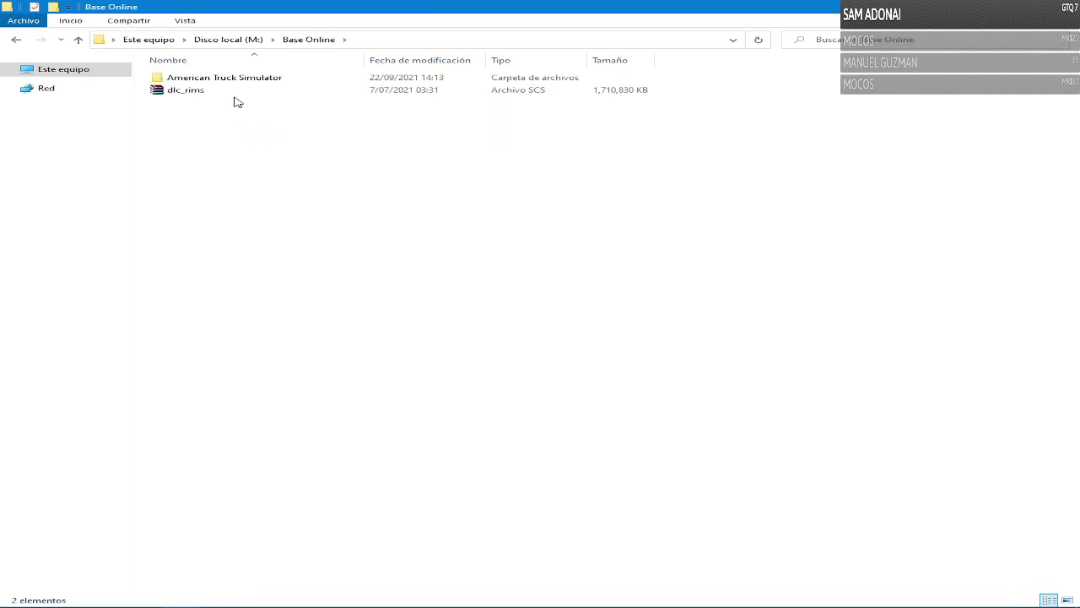
click(233, 81)
double_click(233, 81)
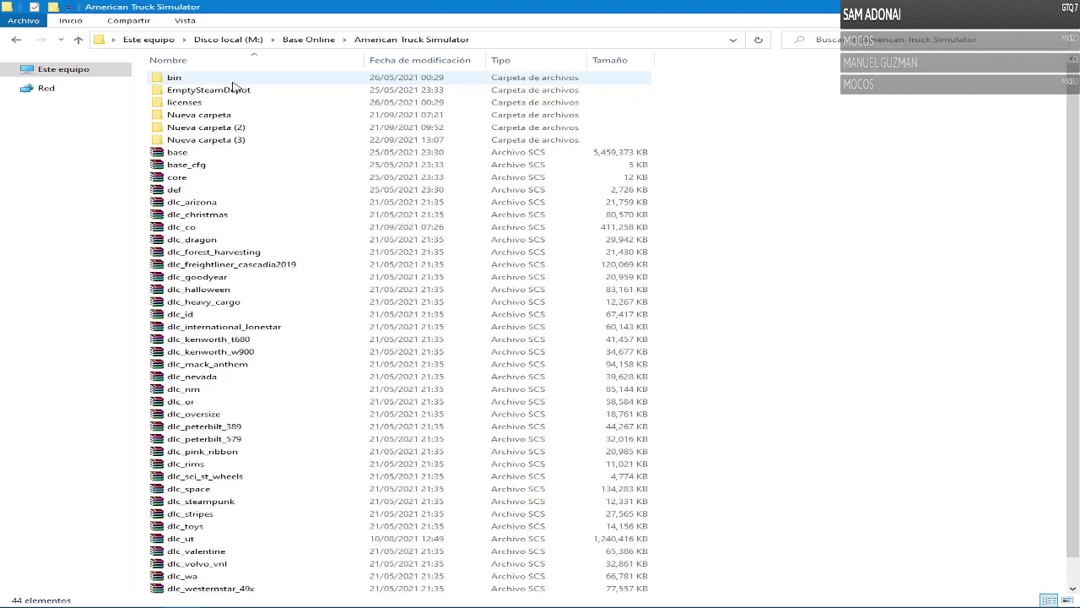
double_click(234, 81)
right_click(240, 133)
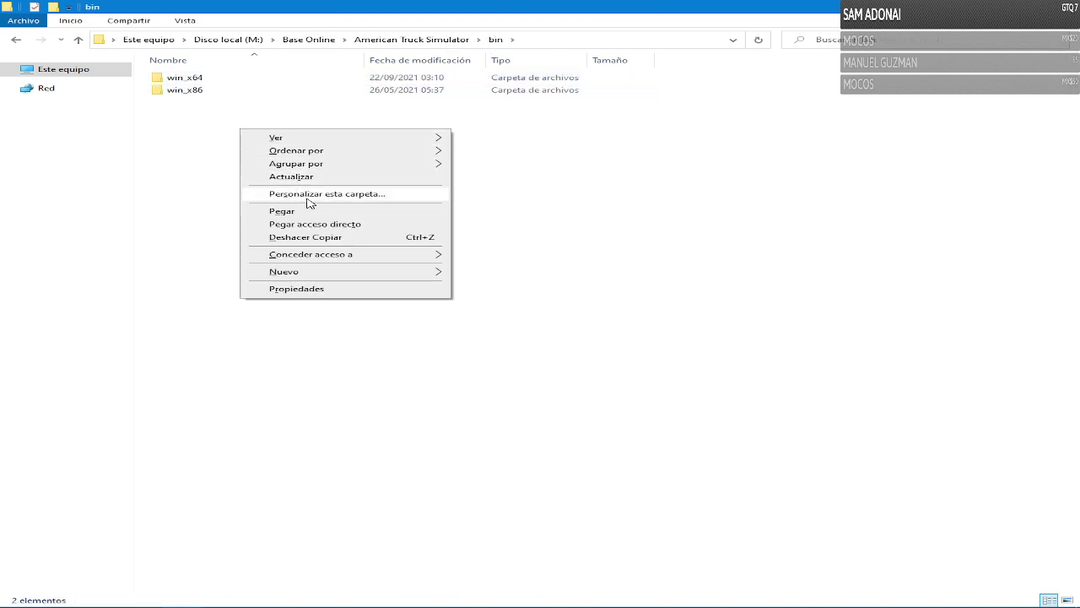
click(372, 212)
click(455, 228)
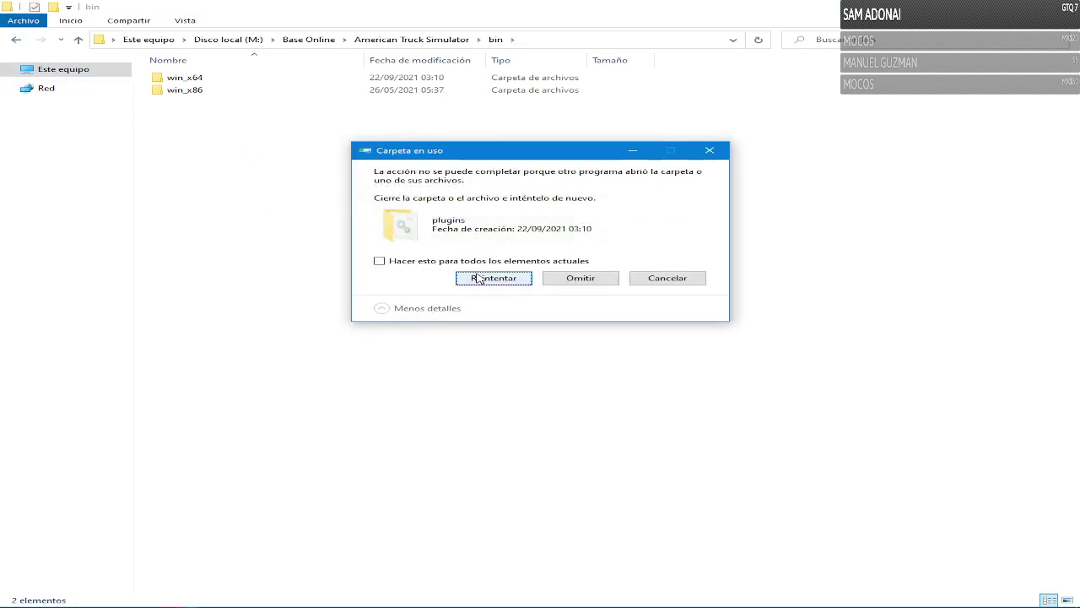
click(496, 282)
click(660, 281)
click(16, 39)
click(16, 40)
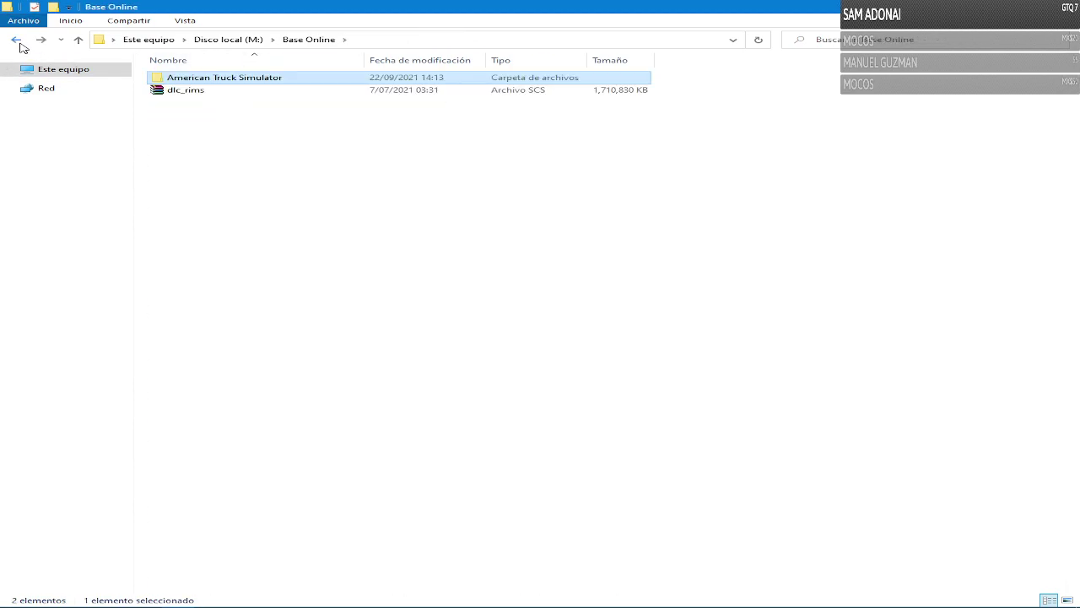
click(16, 40)
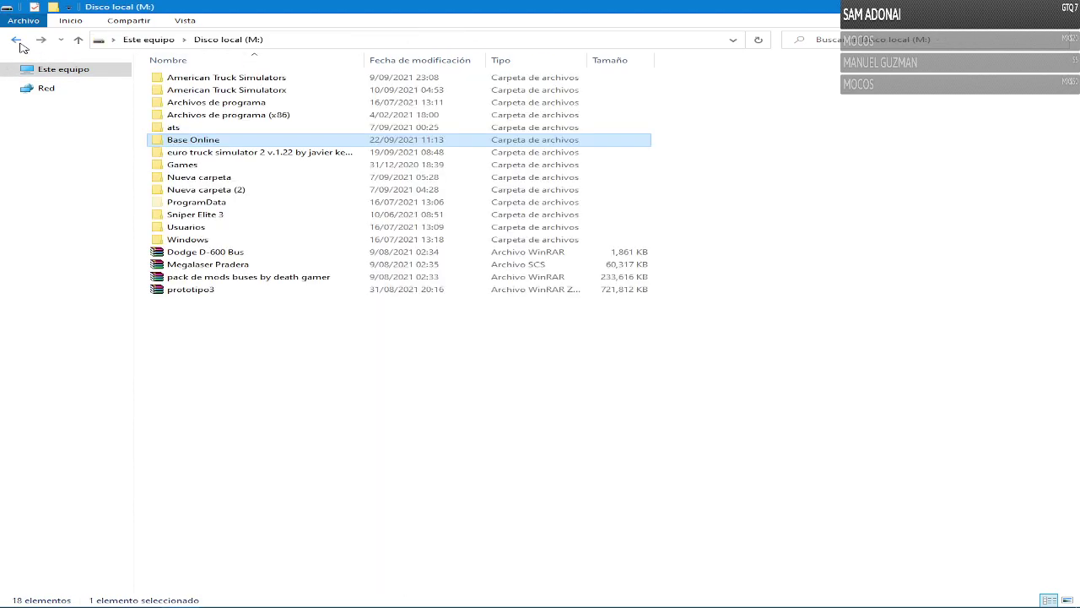
Step: Paste the win_x64 folder into the bin folder of euro truck simulator 2 v.1.22 on drive M, replacing the existing telemetry file
click(267, 154)
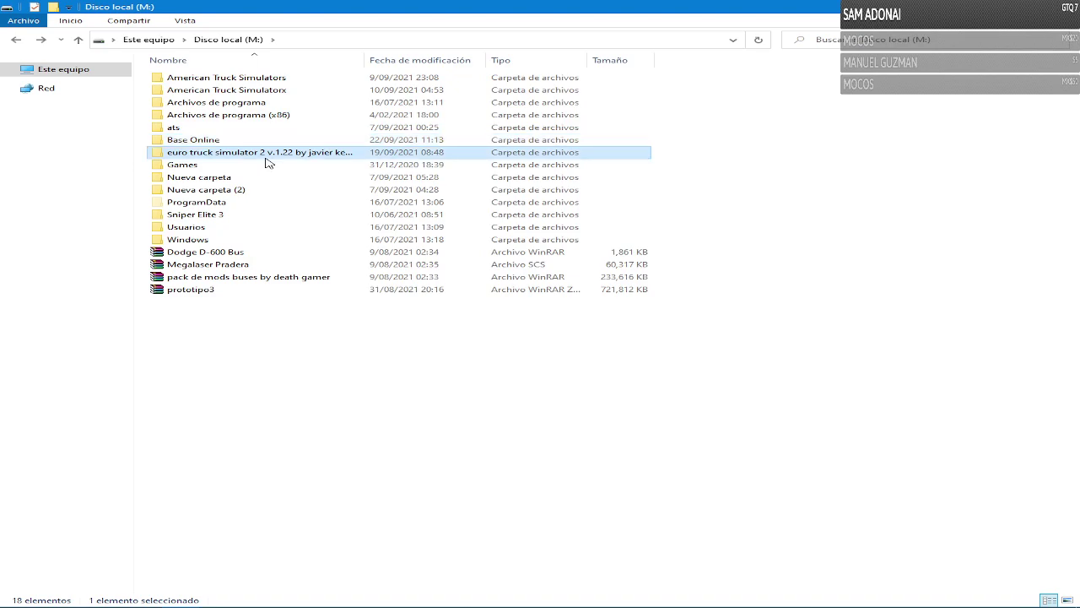
double_click(267, 153)
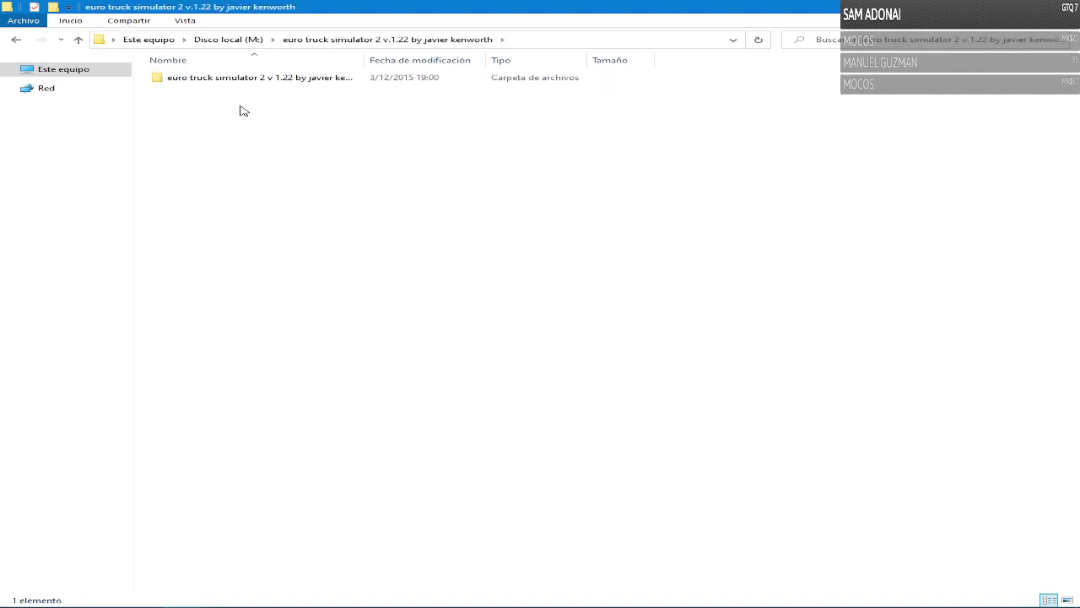
double_click(236, 80)
double_click(234, 79)
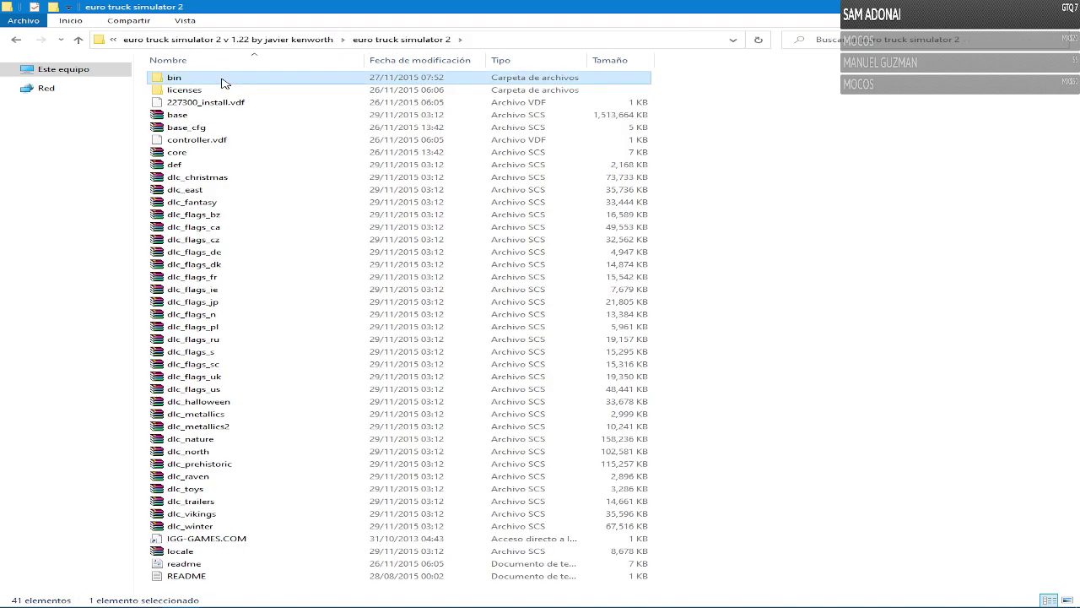
double_click(224, 82)
right_click(236, 139)
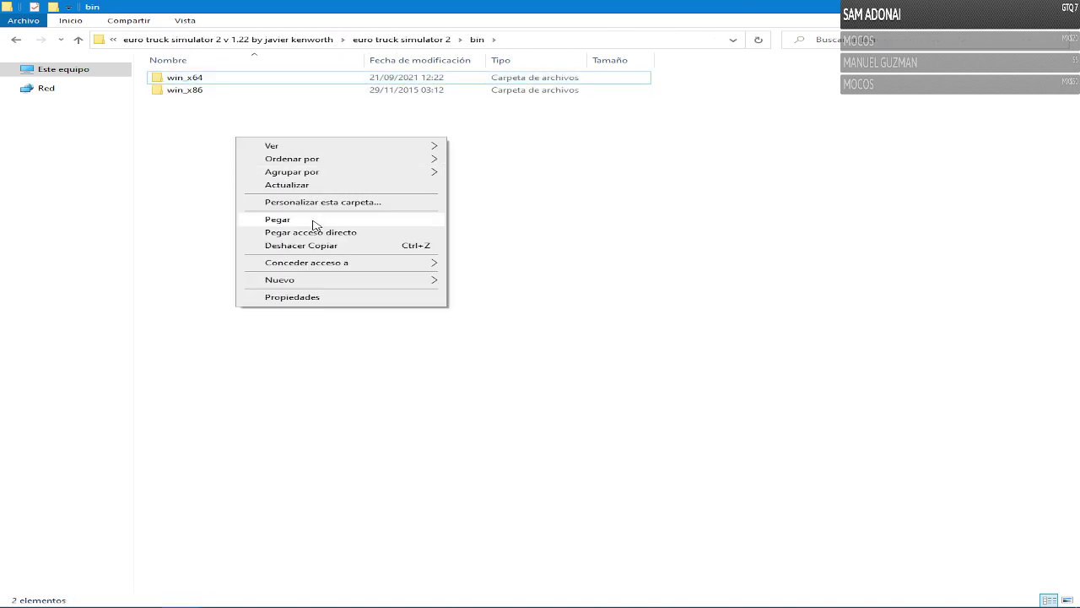
click(313, 222)
click(371, 227)
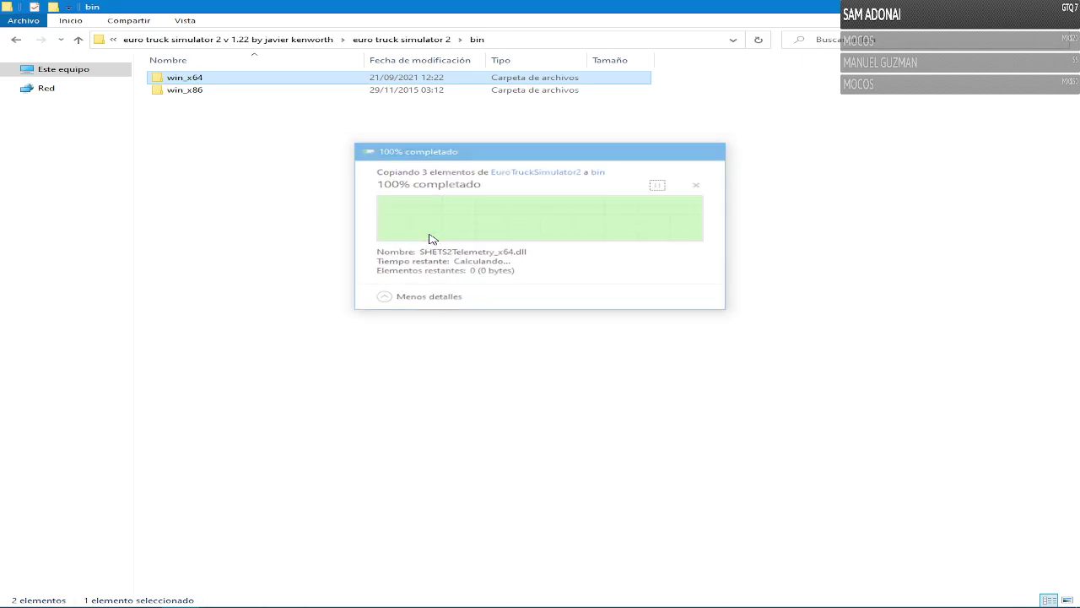
Step: Paste the win_x64 folder into American Truck Simulatorx\American Truck Simulator\bin on drive M, replacing the existing SHETS2Telemetry_x64.dll
click(17, 41)
click(17, 41)
click(17, 41)
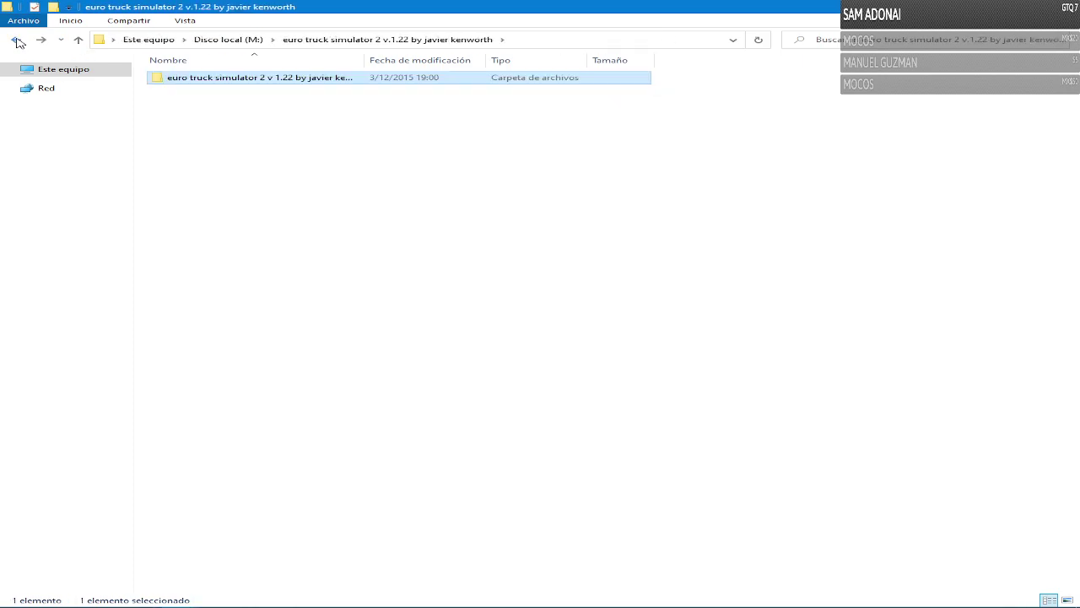
click(17, 41)
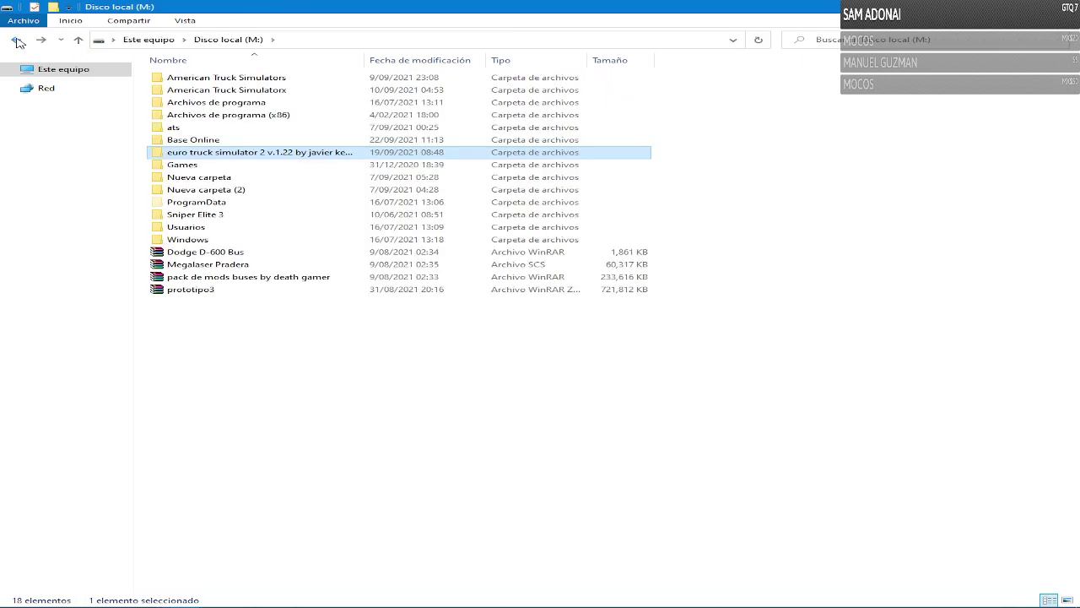
double_click(215, 91)
double_click(212, 79)
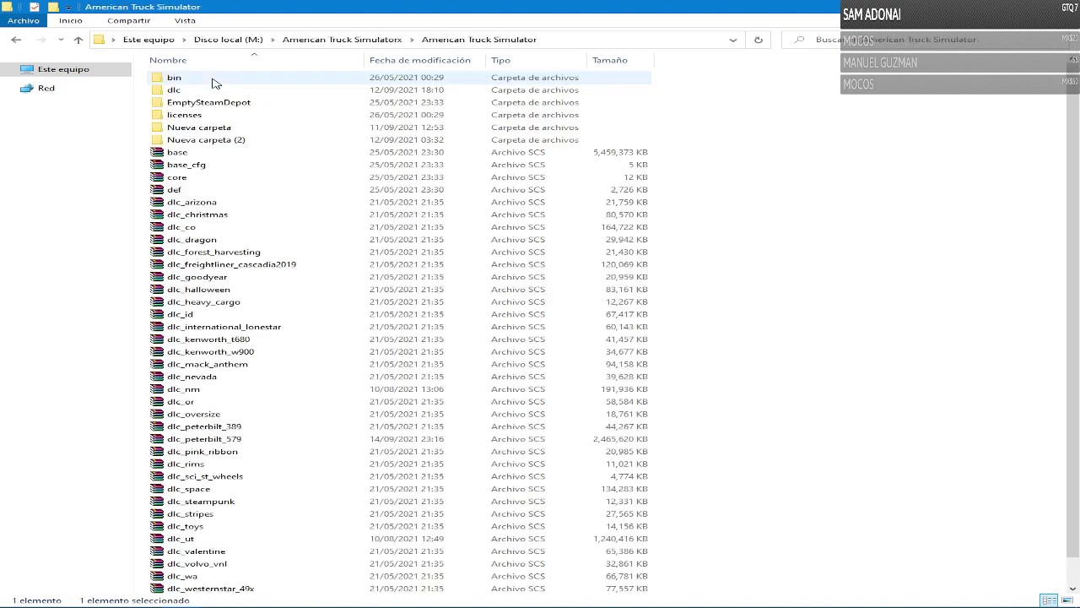
double_click(210, 82)
right_click(212, 128)
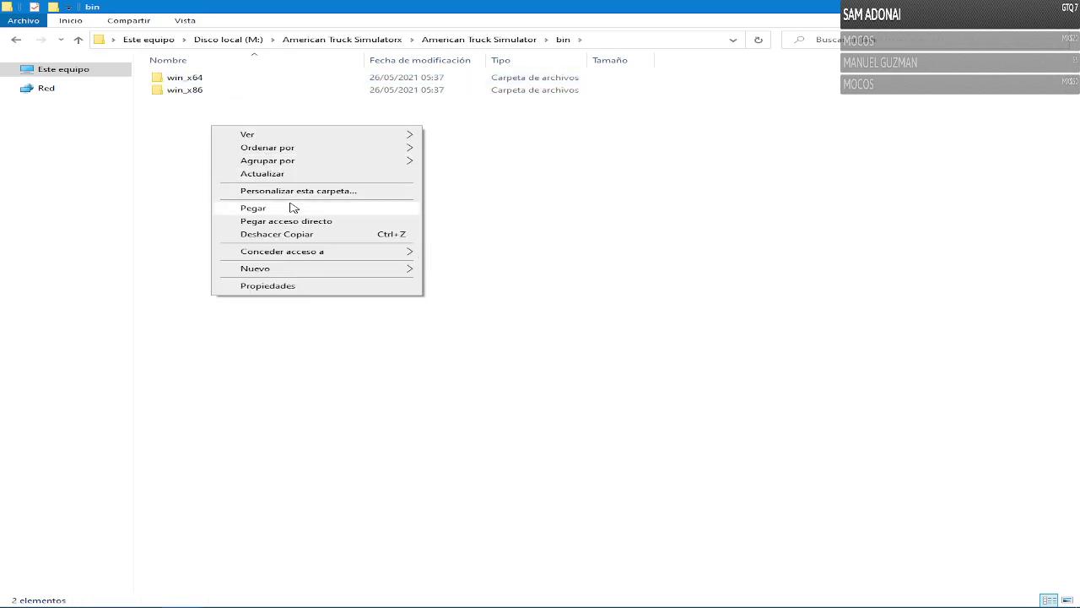
click(292, 208)
click(394, 221)
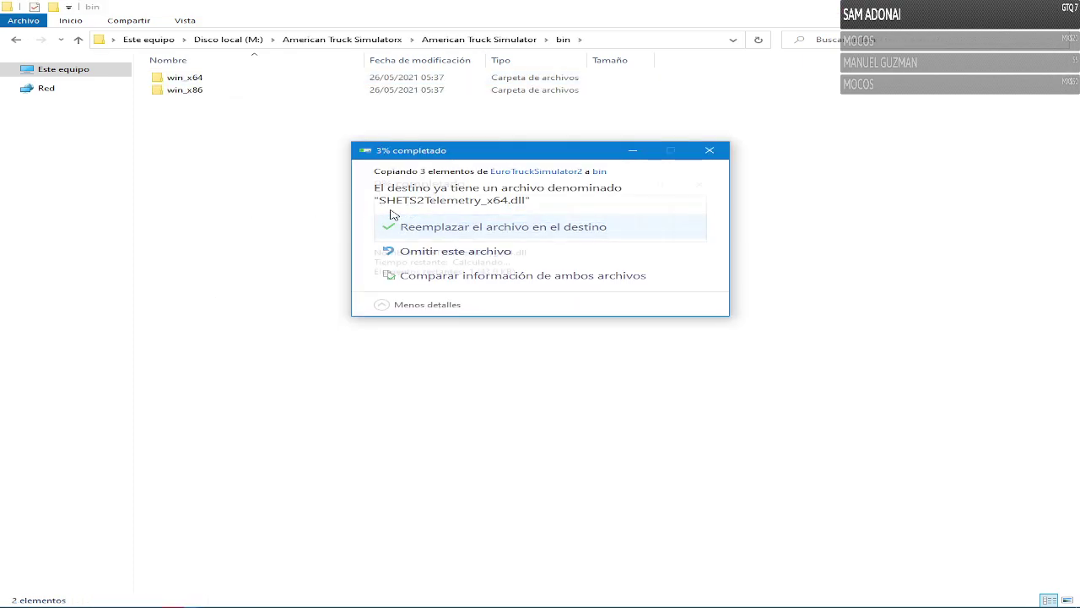
Step: Open American Truck Simulators\American Truck Simulator\bin on drive M, checking its win_x64 folder and returning to bin
click(16, 39)
click(16, 40)
click(16, 39)
click(225, 78)
double_click(225, 80)
double_click(222, 81)
double_click(205, 79)
double_click(206, 79)
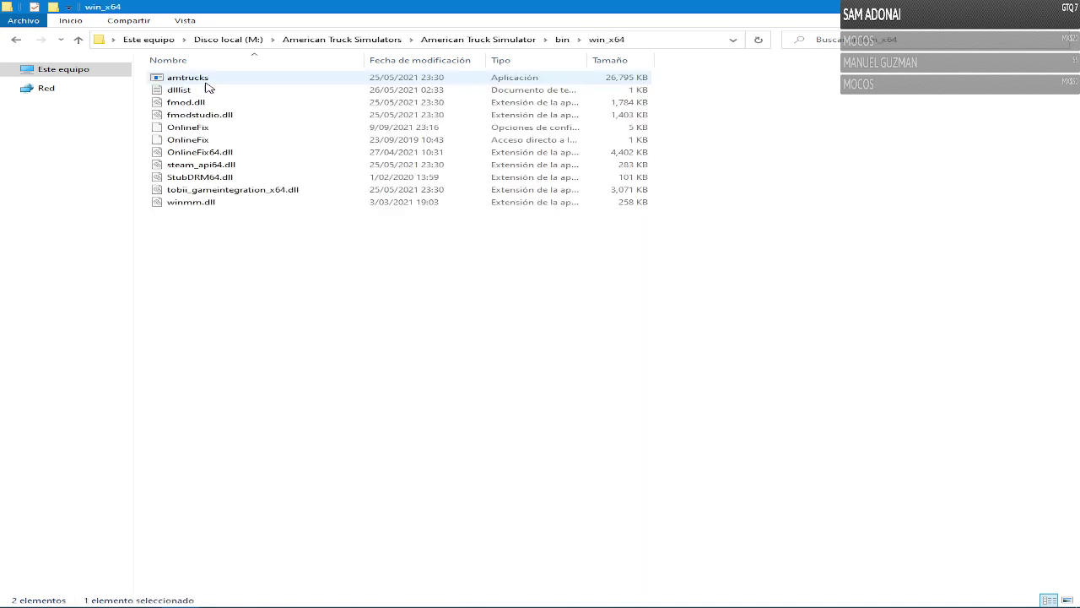
click(20, 42)
Step: Paste the copied win_x64 folder into the bin folder of American Truck Simulators
right_click(248, 145)
click(345, 227)
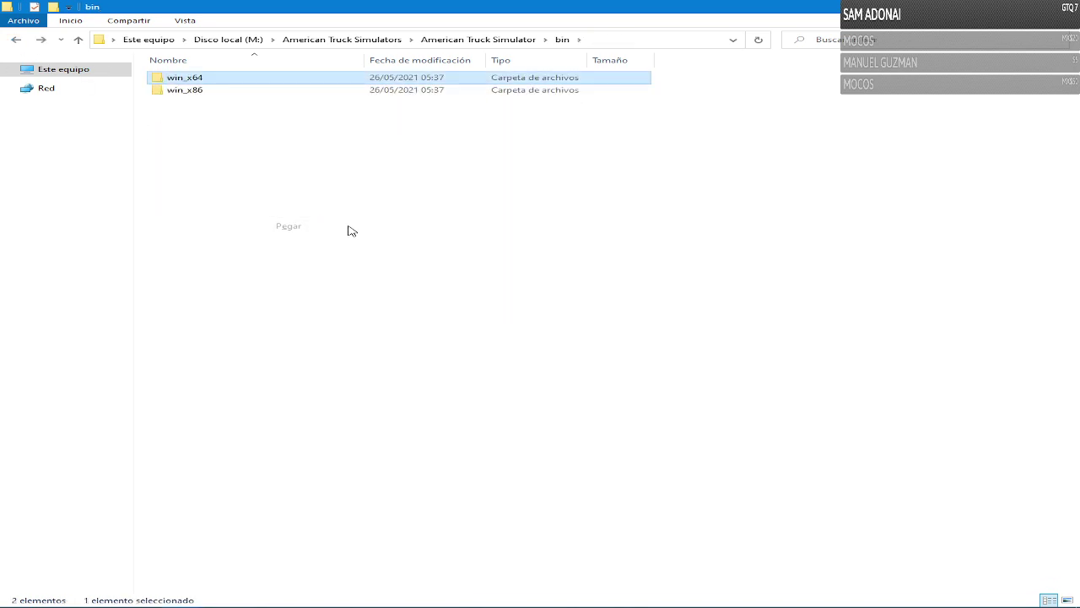
click(362, 215)
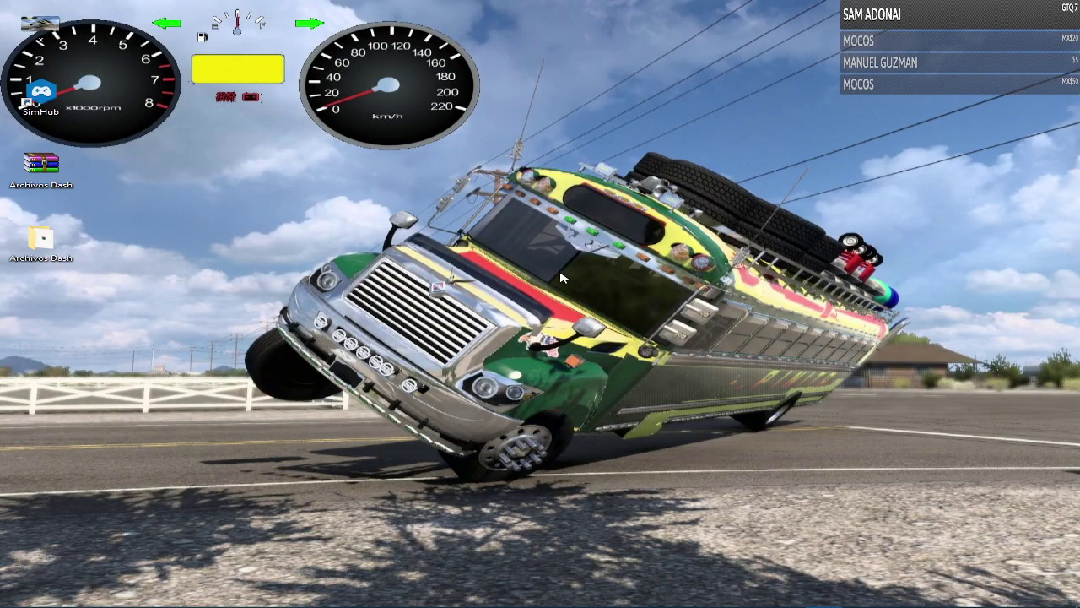
Step: Bring up the running SimHub window and check the American Truck Simulator status in its games list
mouse_move(622, 601)
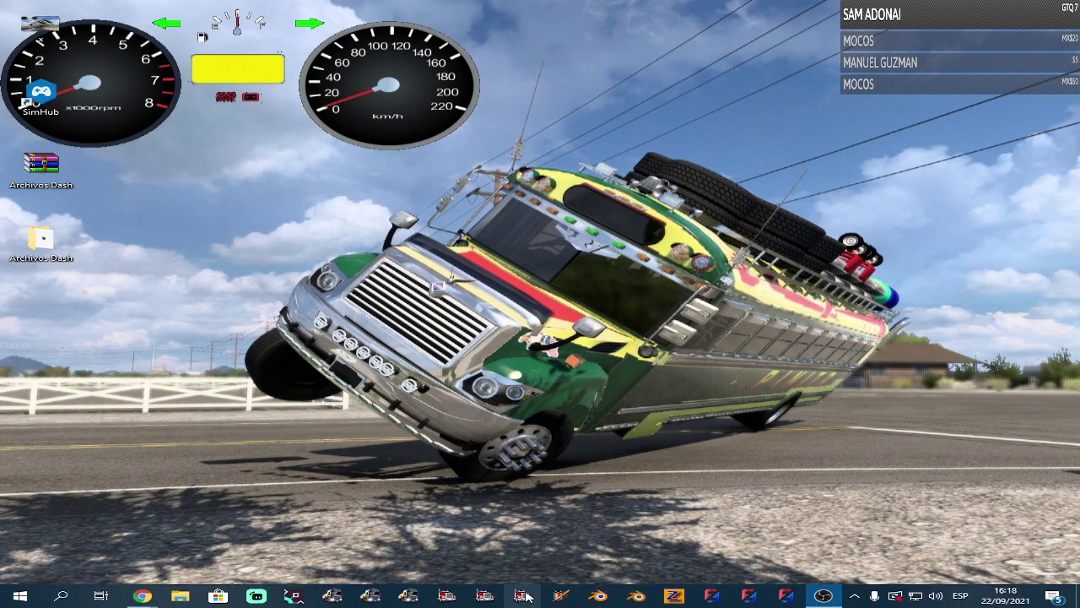
click(854, 596)
double_click(838, 574)
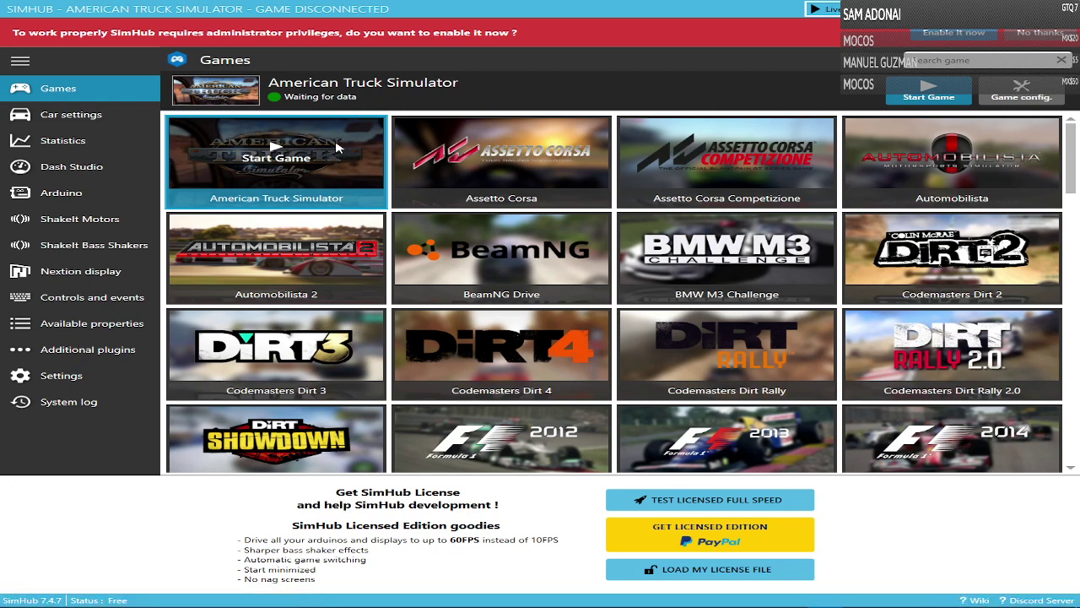
mouse_move(351, 125)
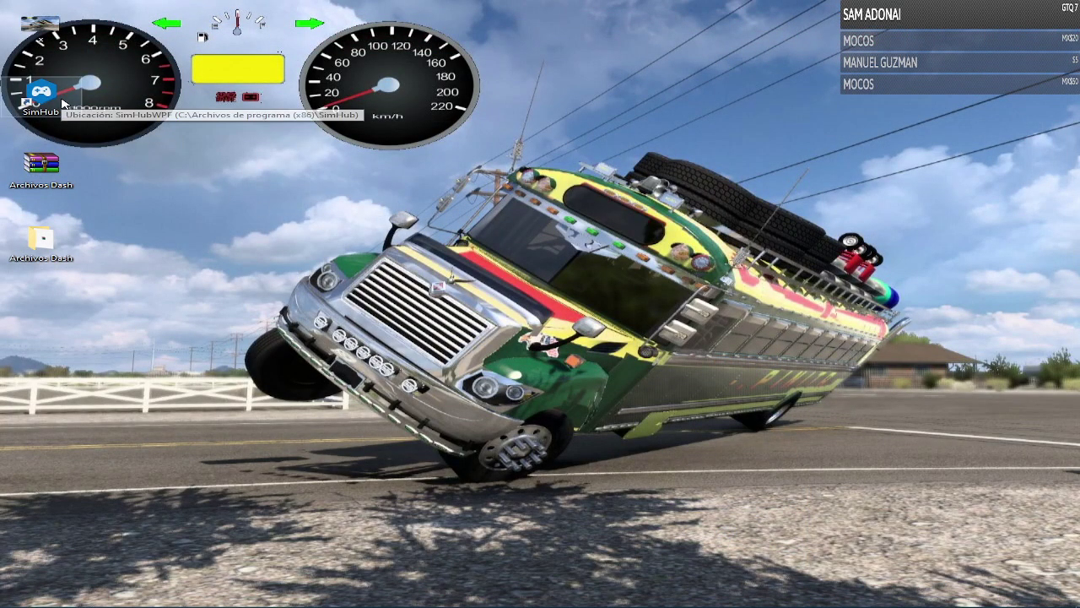
Step: Run SimHub from its desktop shortcut and open the Archivos Dash folder on the desktop
right_click(68, 100)
click(152, 133)
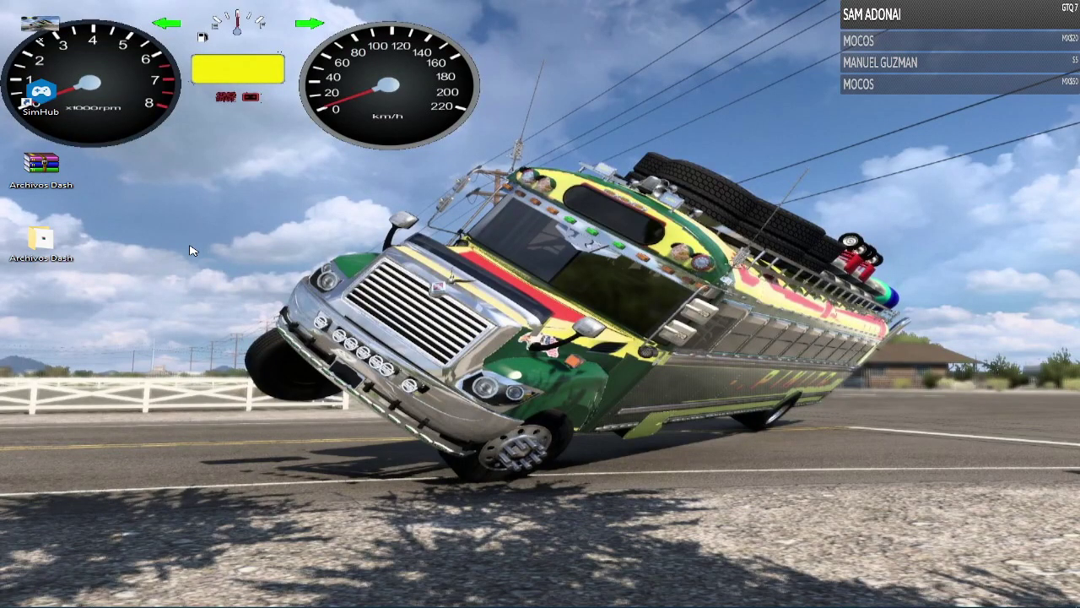
double_click(63, 251)
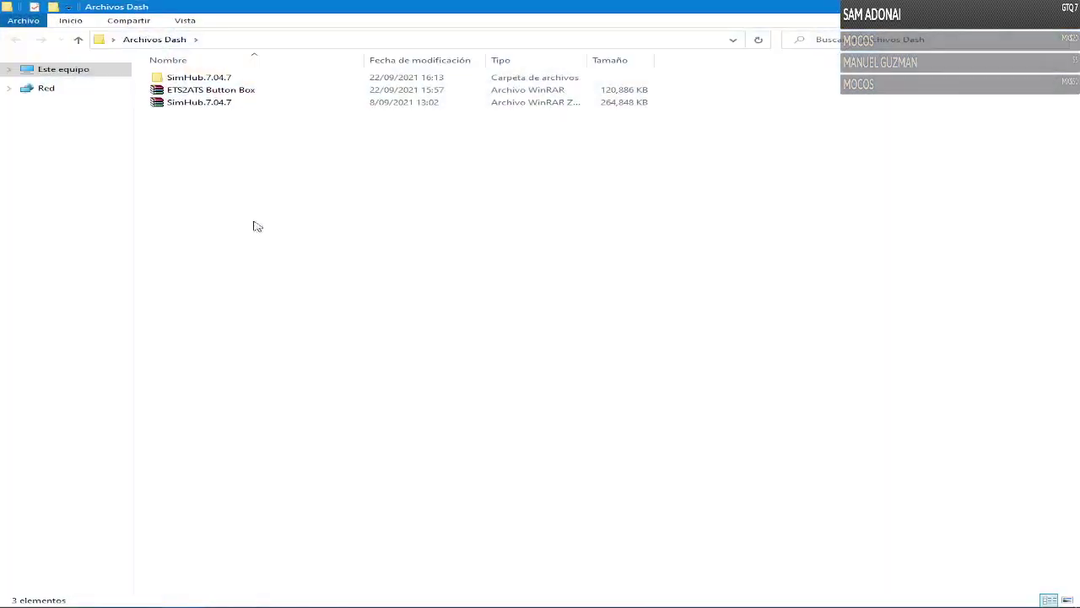
Step: Extract the ETS2ATS Button Box archive with 7-Zip into its own folder and open its inner ETS2ATS Button Box (1) folder
click(240, 92)
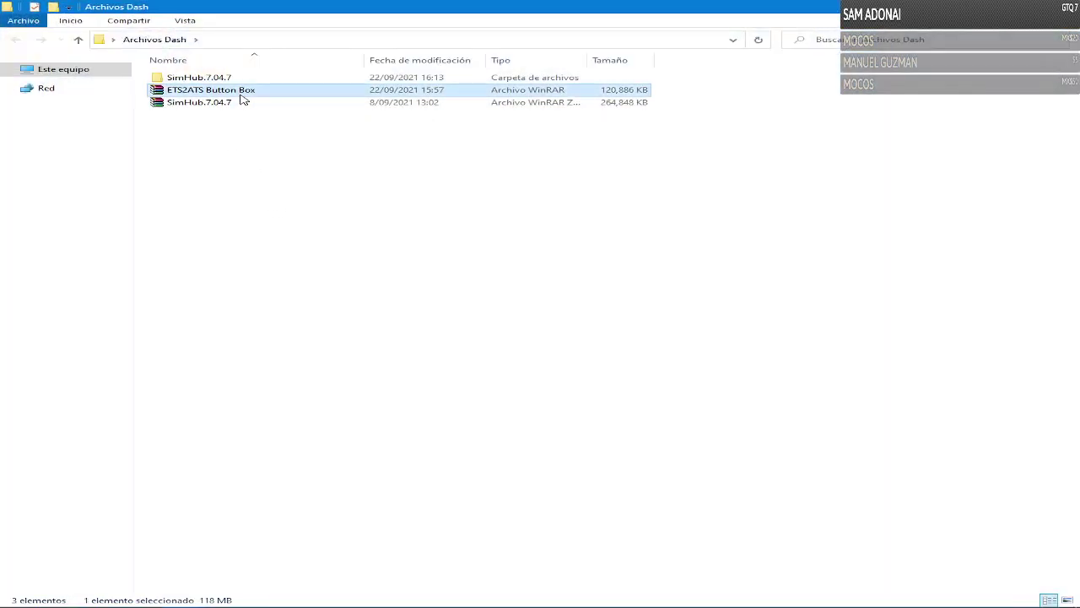
right_click(242, 99)
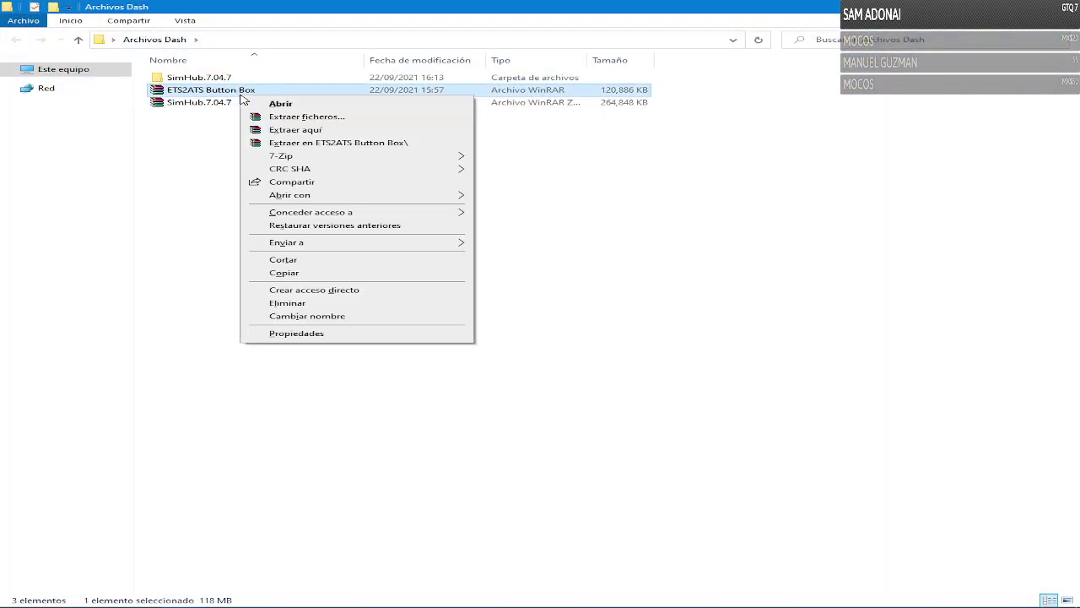
mouse_move(291, 156)
click(553, 209)
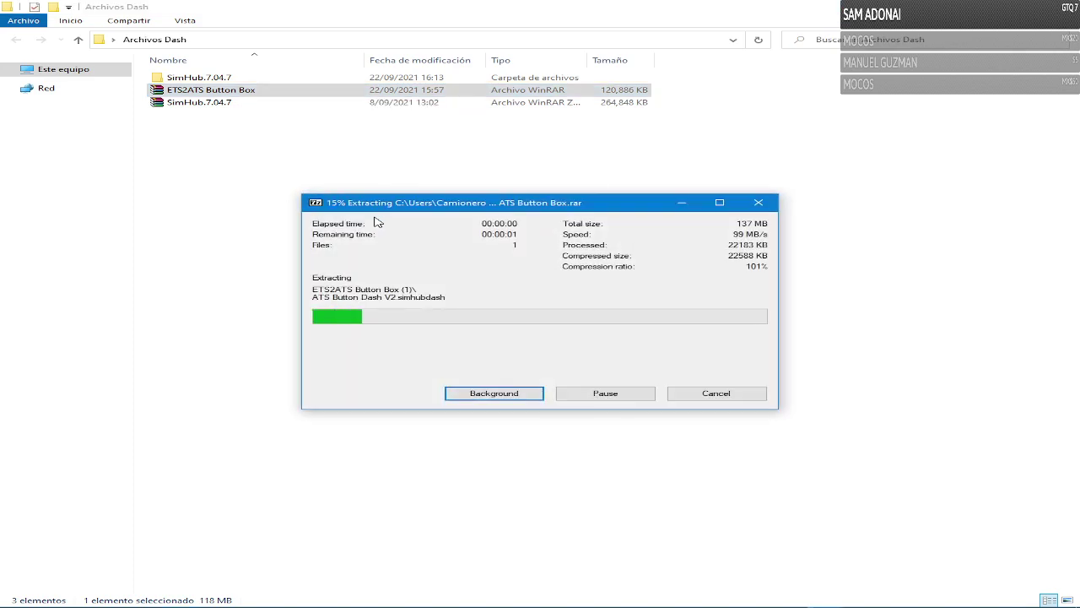
double_click(239, 116)
double_click(237, 77)
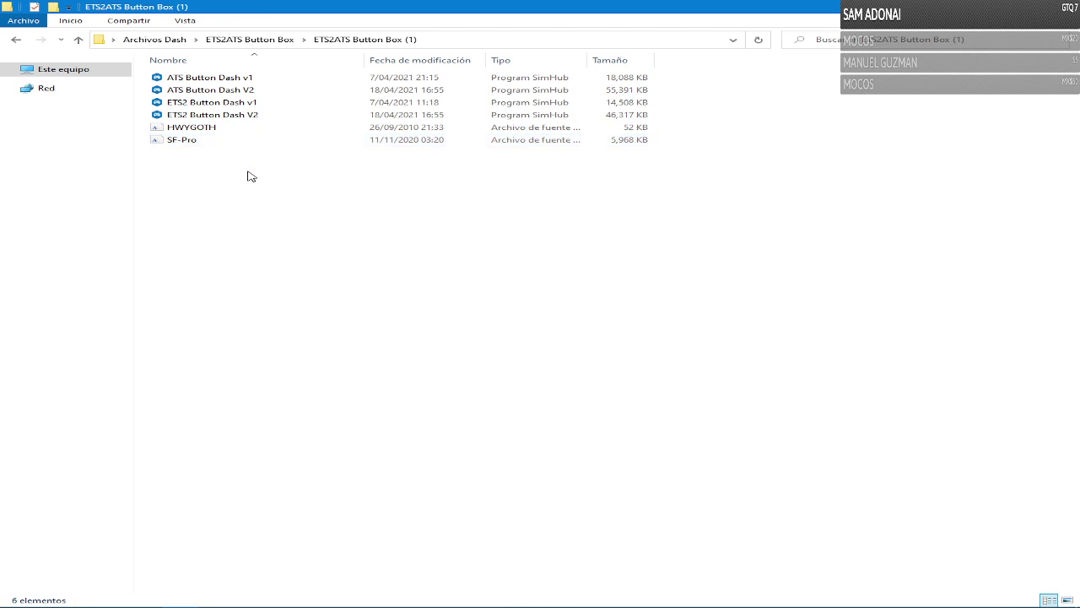
Step: Import the ATS Button Dash v1 dashboard into the SimHub library, overwriting the existing copy
double_click(253, 79)
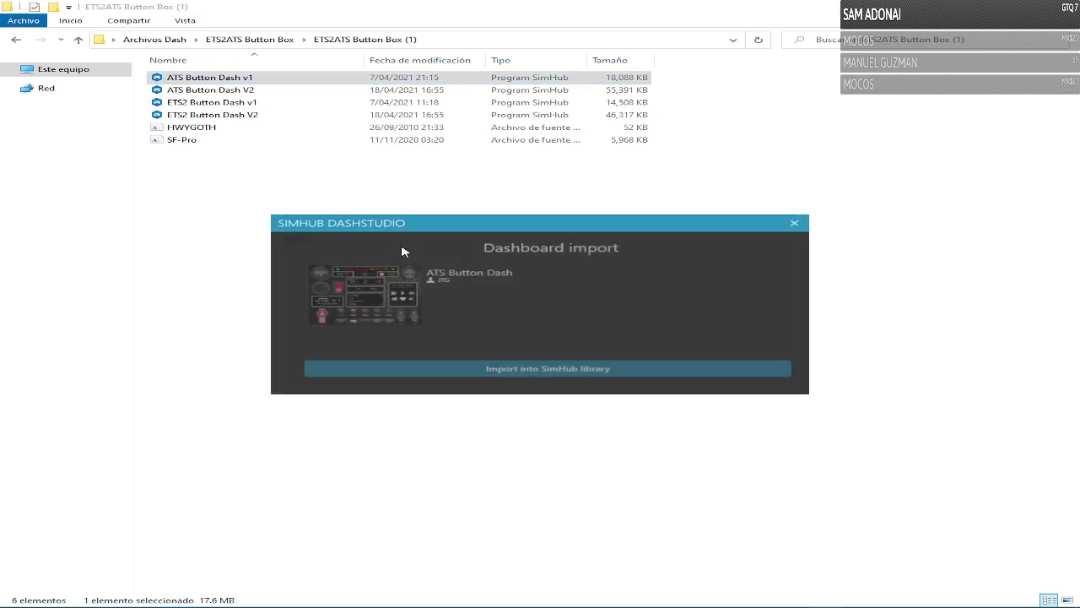
click(528, 371)
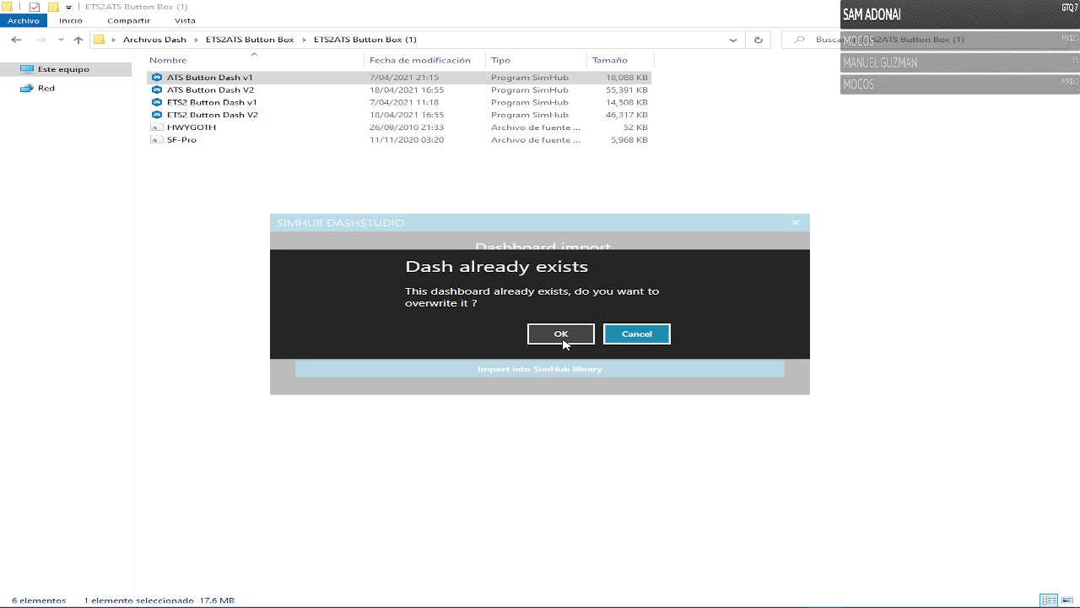
click(561, 335)
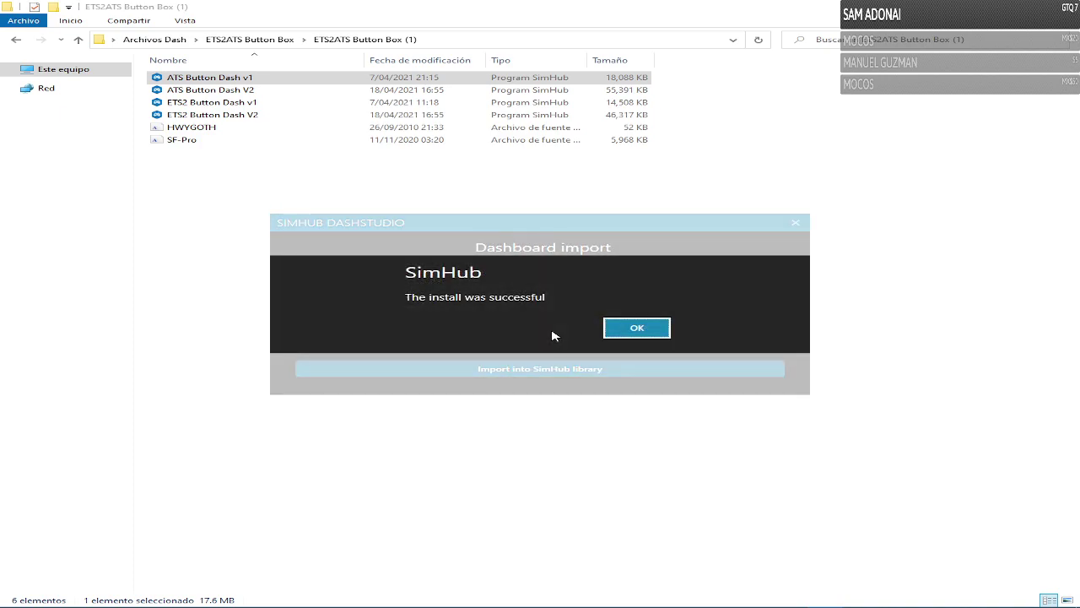
click(637, 329)
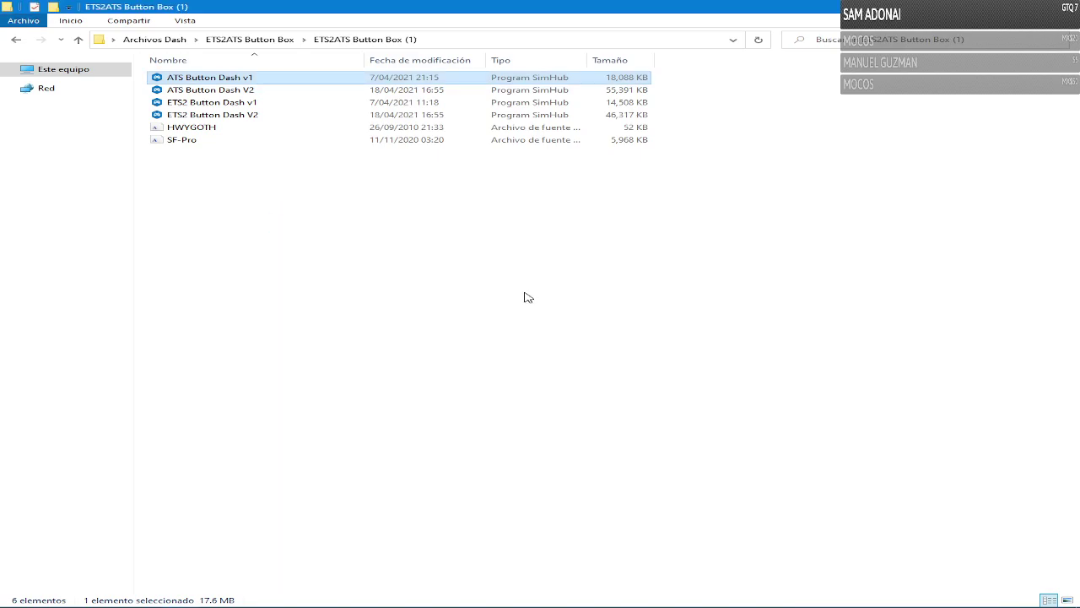
Step: Import the ATS Button Dash V2 dashboard into the SimHub library, overwriting the existing copy
double_click(286, 92)
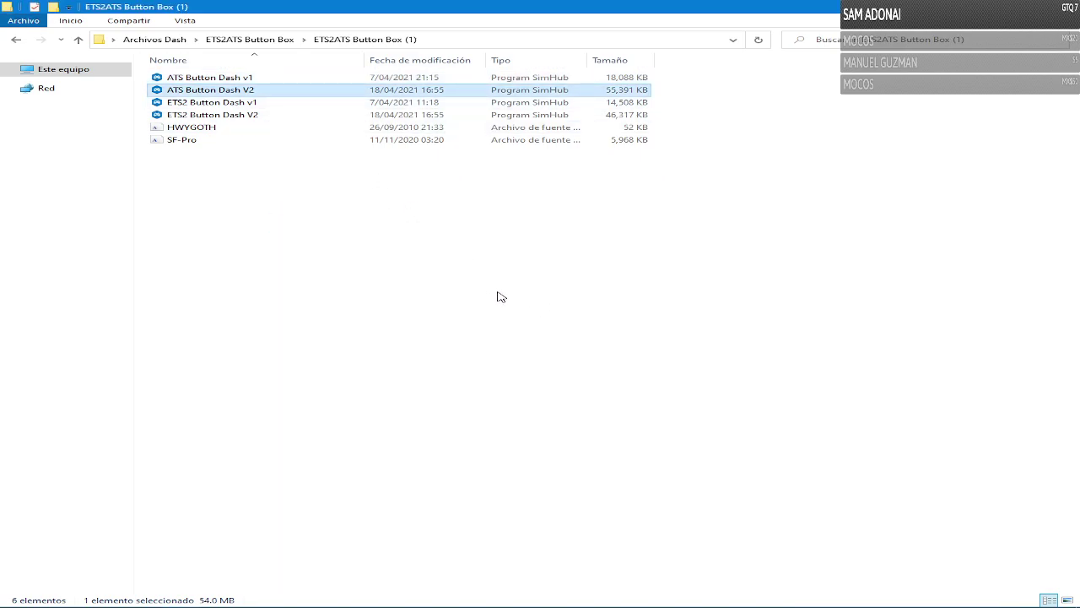
click(530, 368)
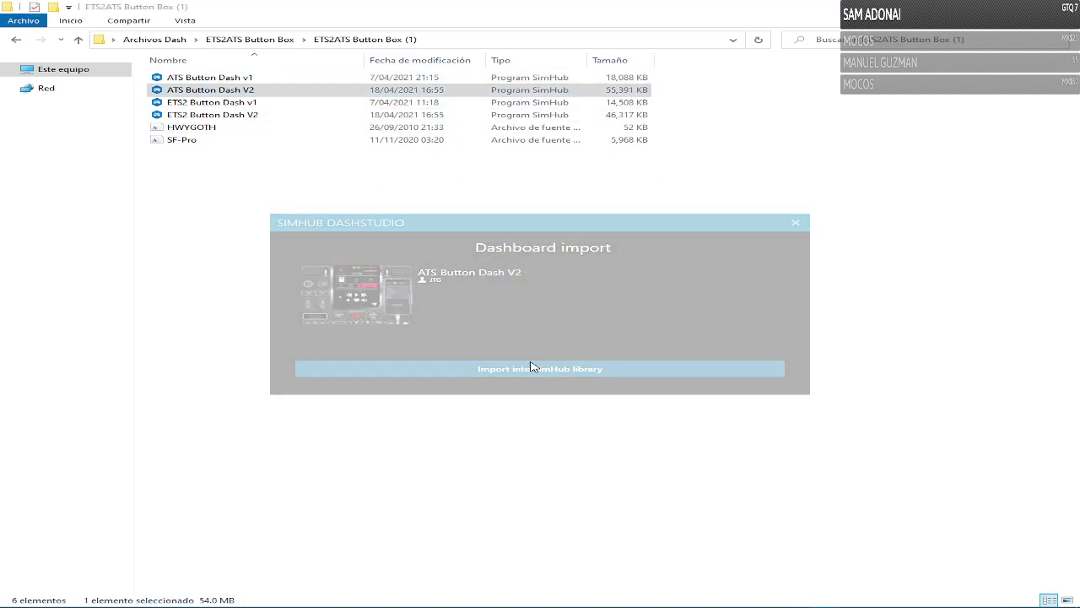
click(553, 336)
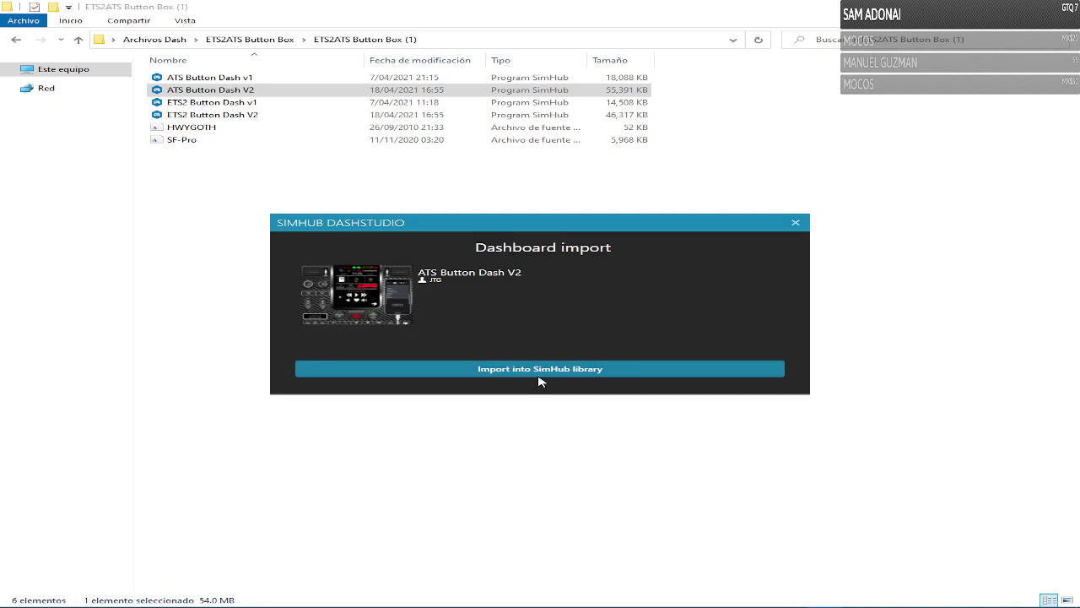
click(538, 372)
click(636, 328)
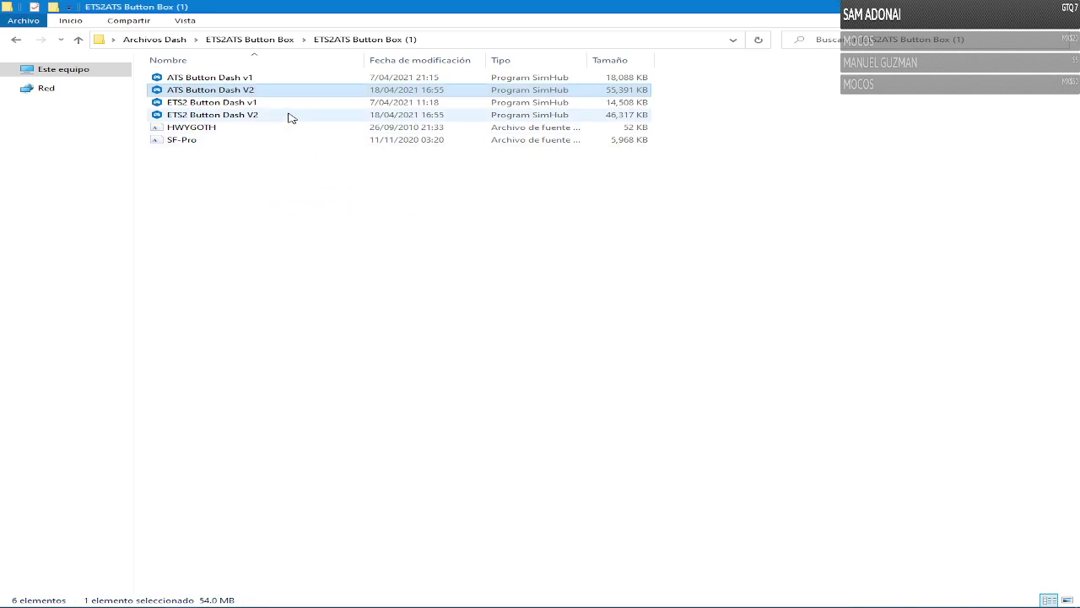
Step: Import the ETS2 Button Dash v1 dashboard into the SimHub library, overwriting the existing copy
click(289, 102)
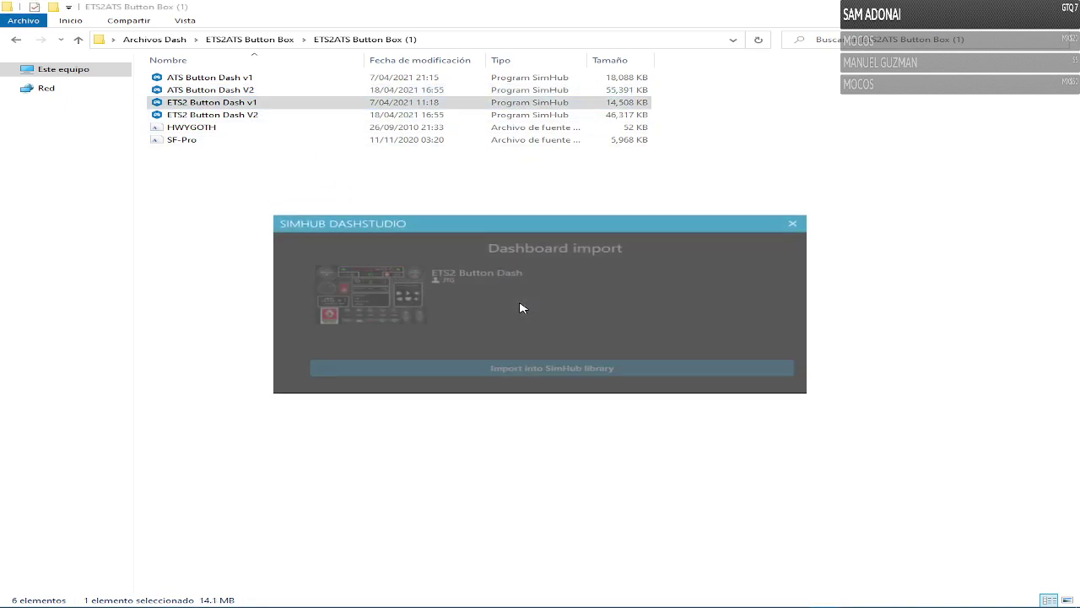
click(540, 365)
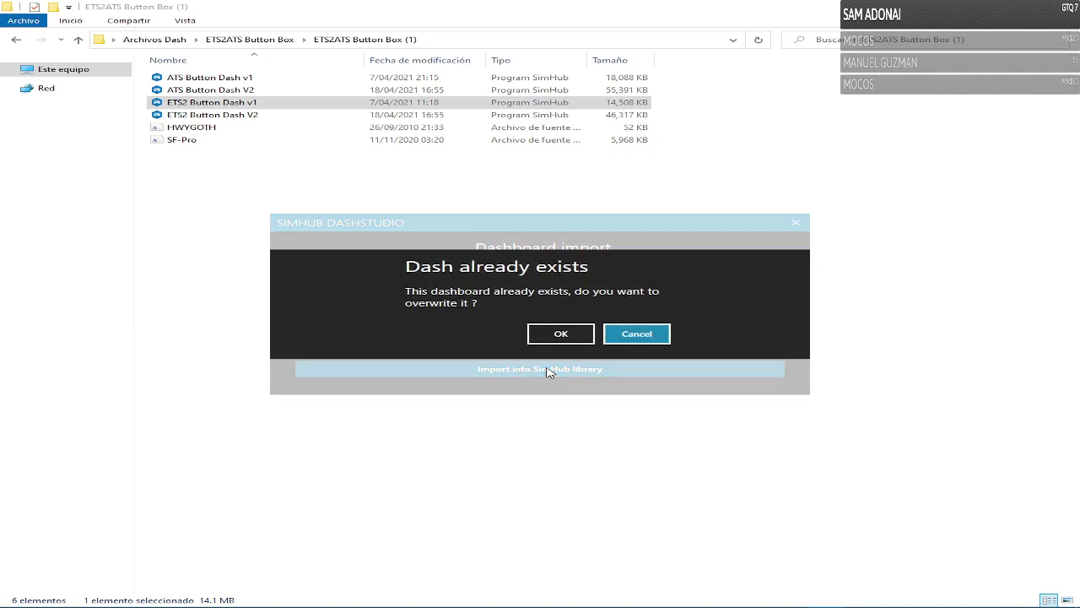
click(558, 332)
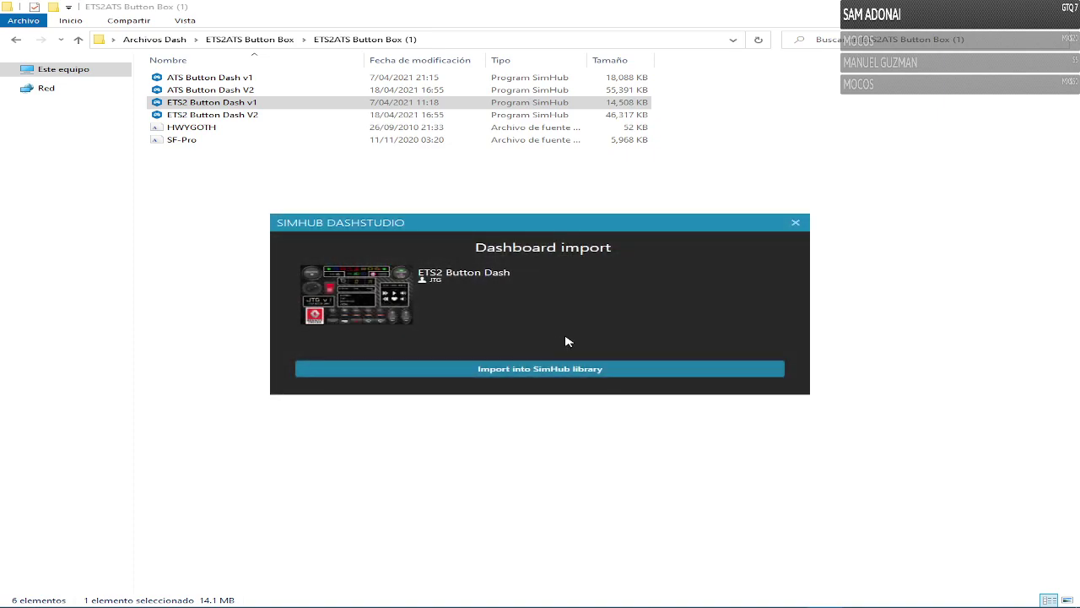
click(628, 328)
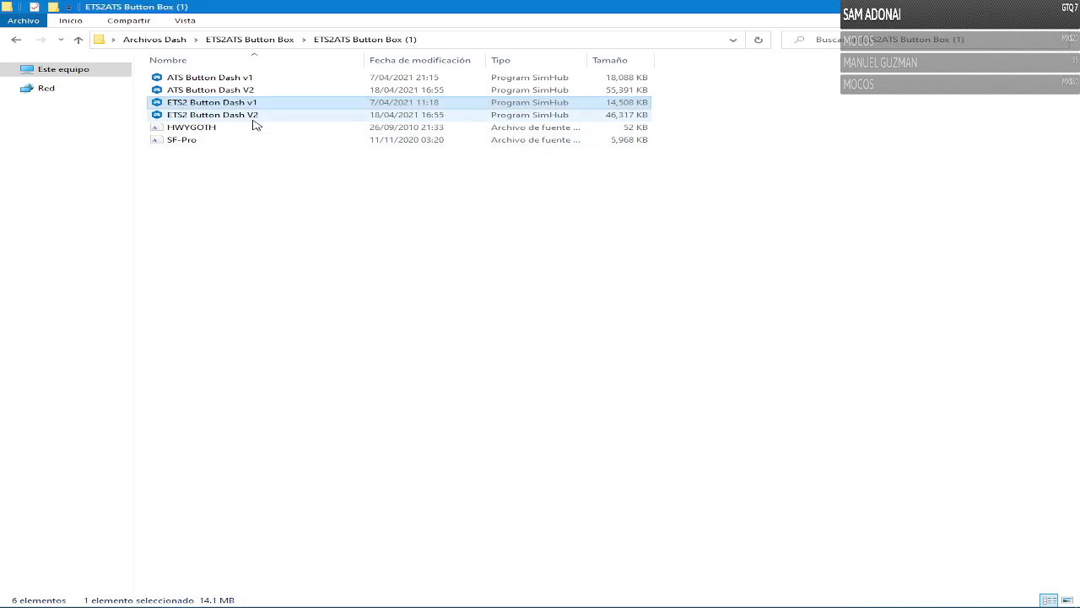
Step: Import the ETS2 Button Dash V2 dashboard into the SimHub library, overwriting the existing copy
click(258, 116)
key(Return)
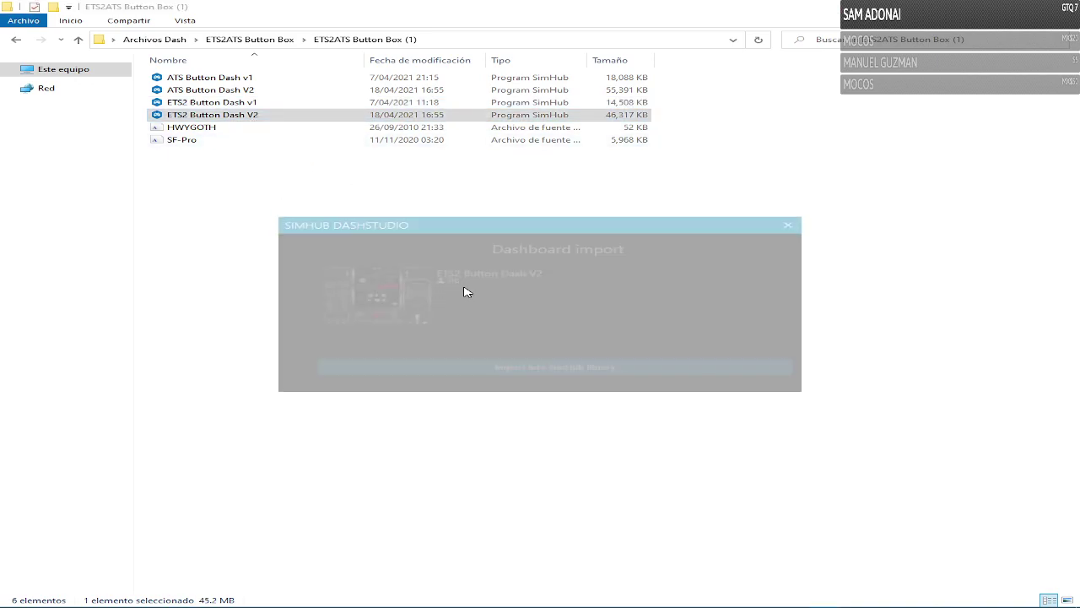
click(551, 372)
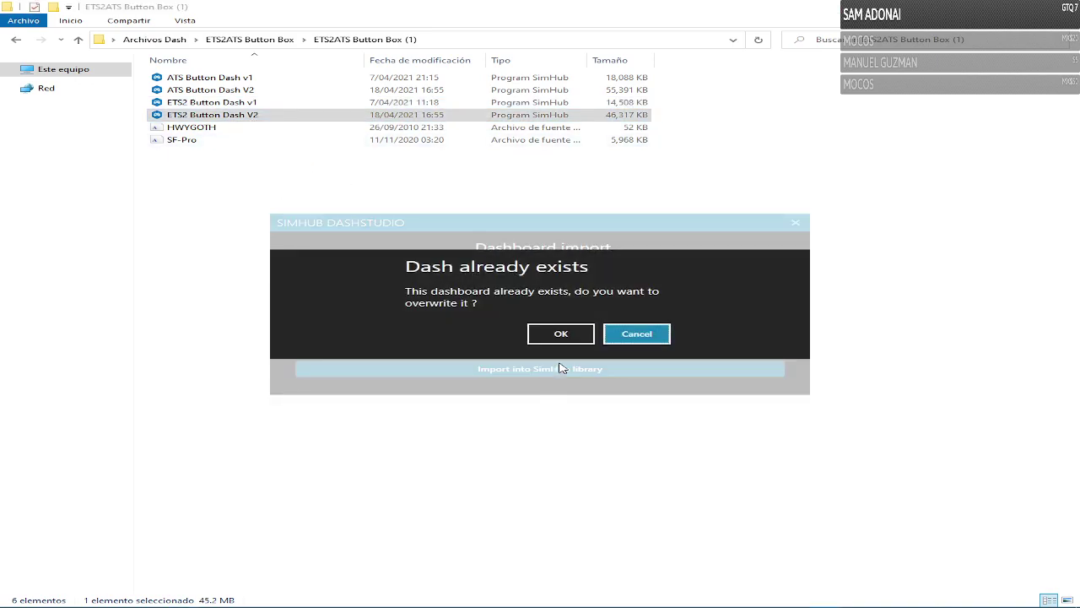
click(562, 336)
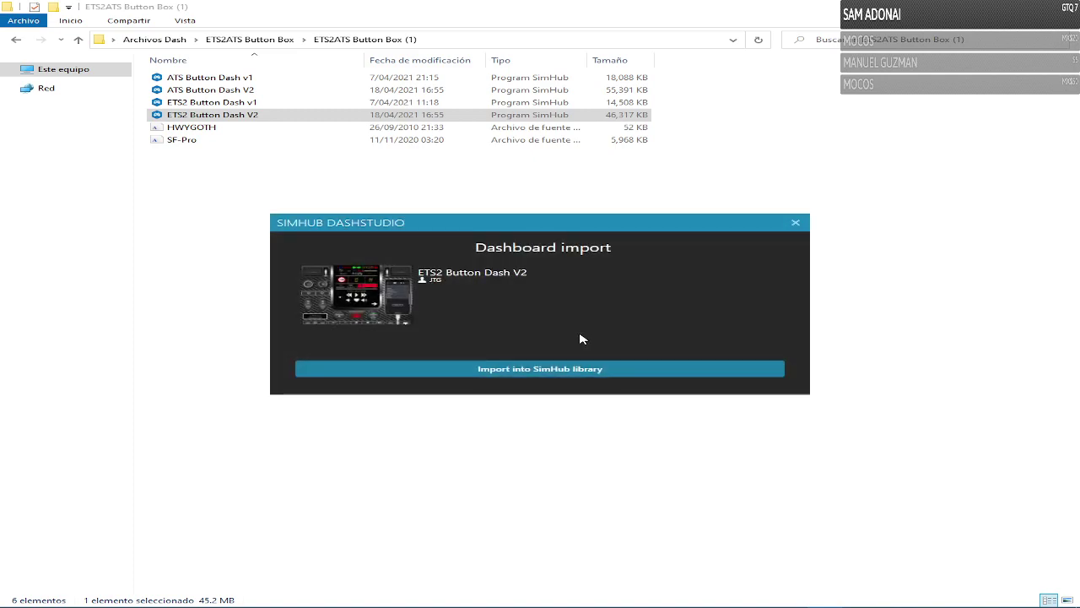
click(558, 362)
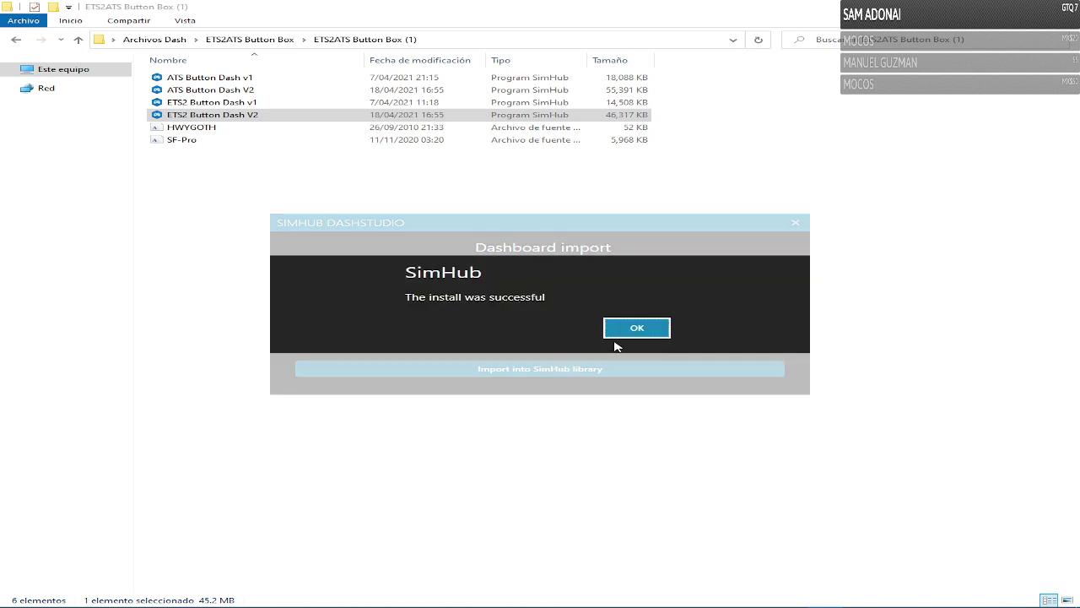
click(617, 335)
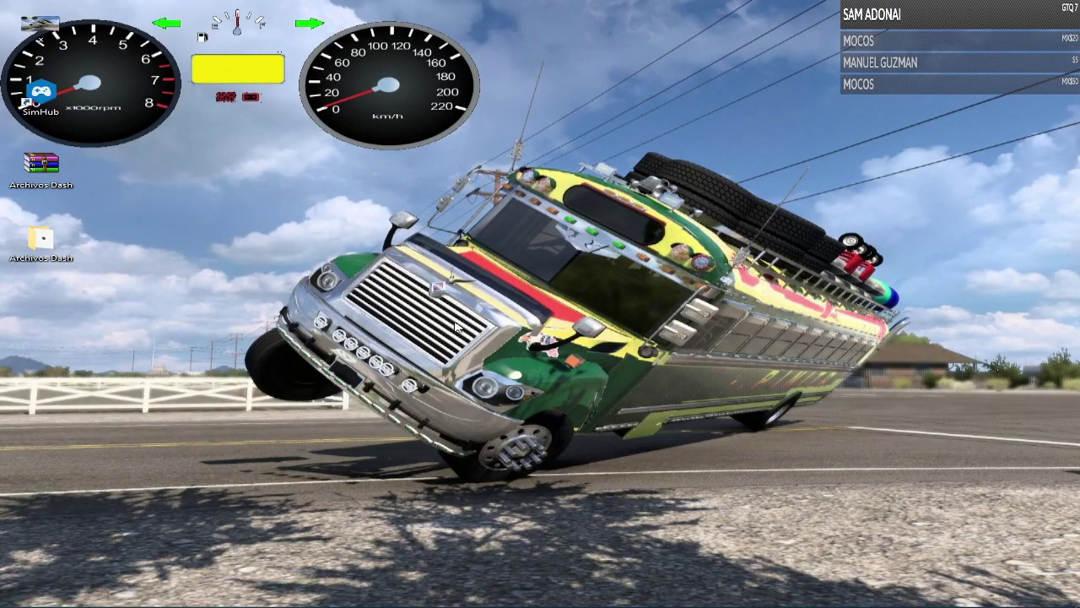
Step: Bring up the running SimHub window and launch American Truck Simulator
click(855, 596)
double_click(837, 571)
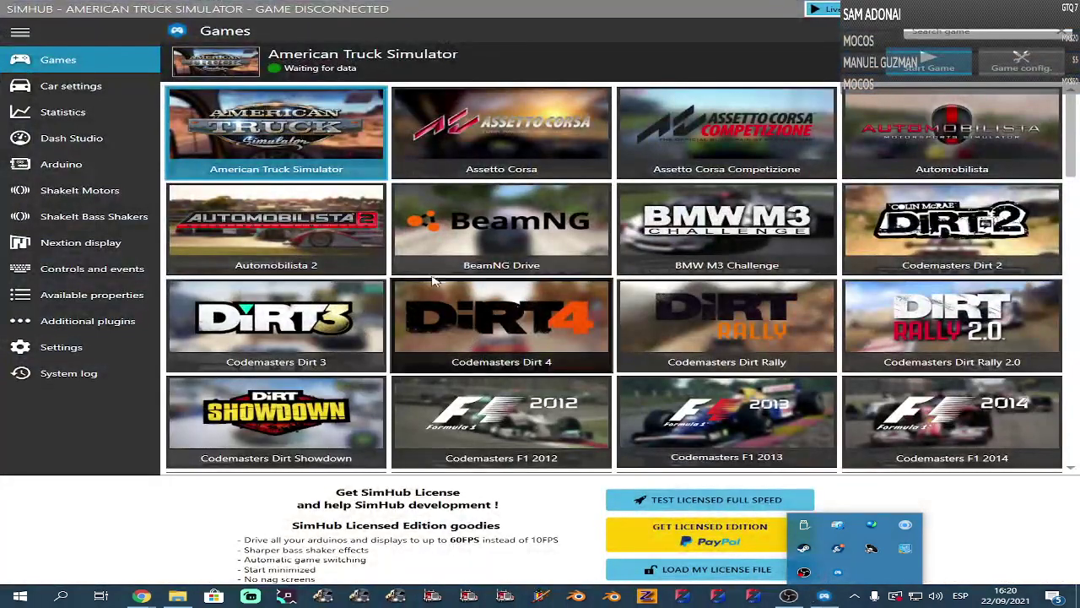
click(539, 66)
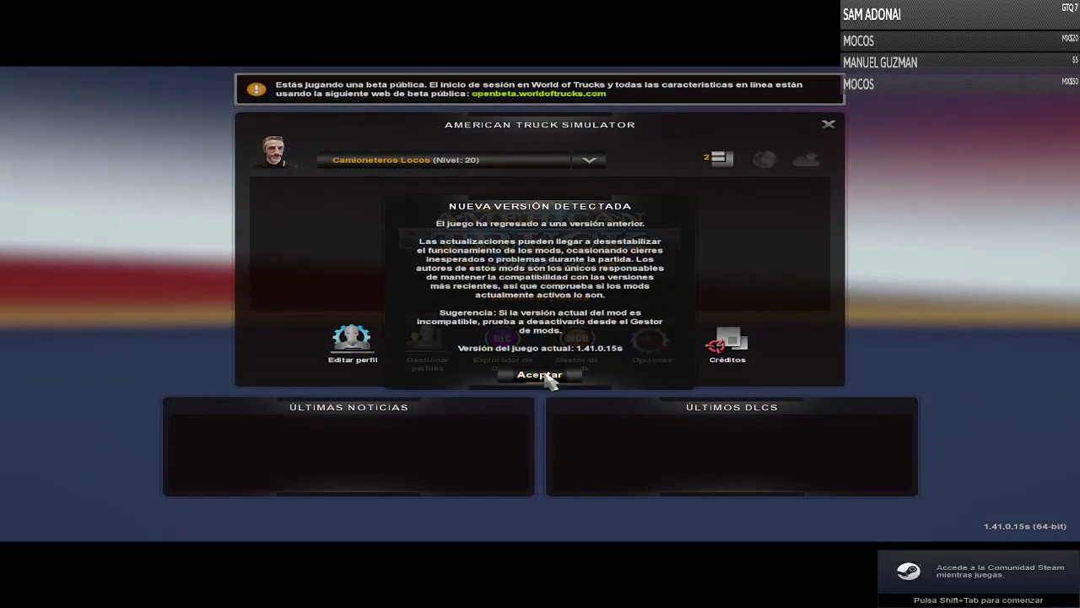
Step: Accept the version notice, continue the saved game in American Truck Simulator and accept the content-change warning
click(545, 376)
click(544, 376)
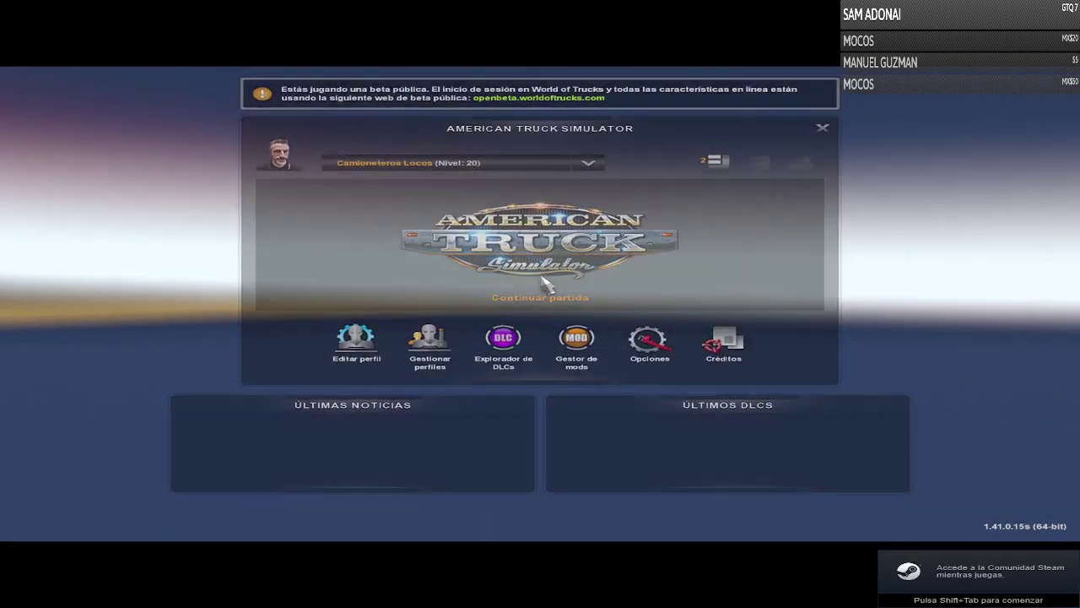
click(542, 283)
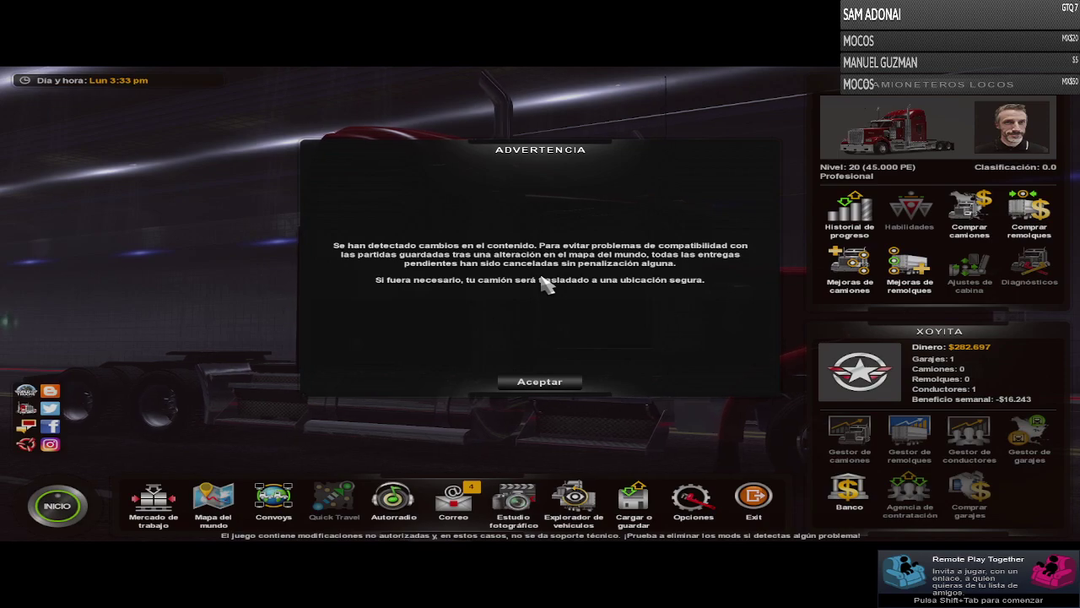
click(566, 381)
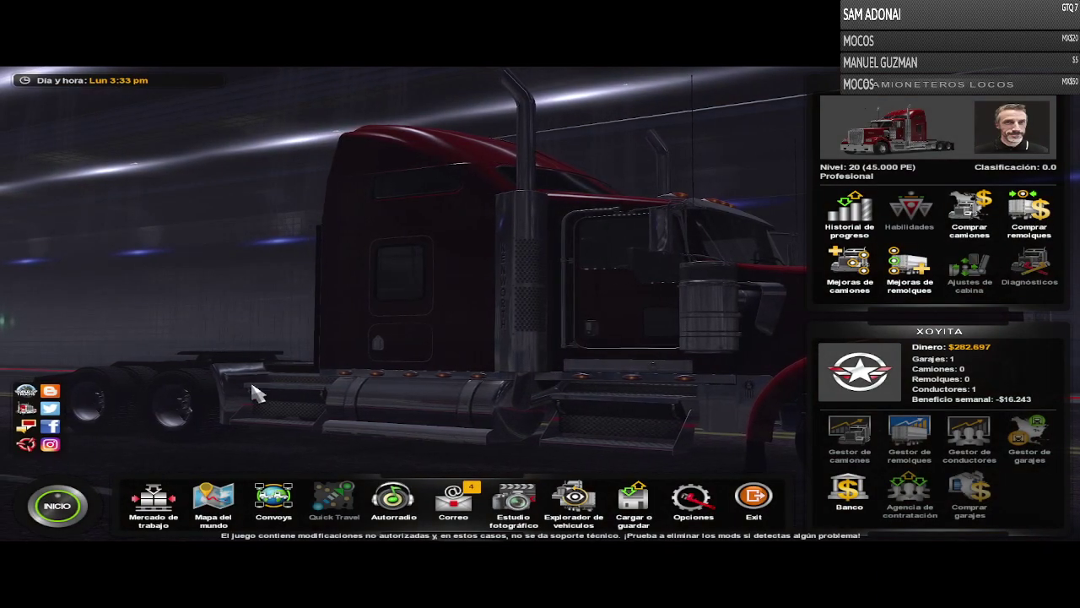
Step: Take the Transformador (55 t) quick job from Phoenix (AZ) to Juarez (CHIH.MX) and switch to the exterior truck camera
click(57, 505)
click(492, 378)
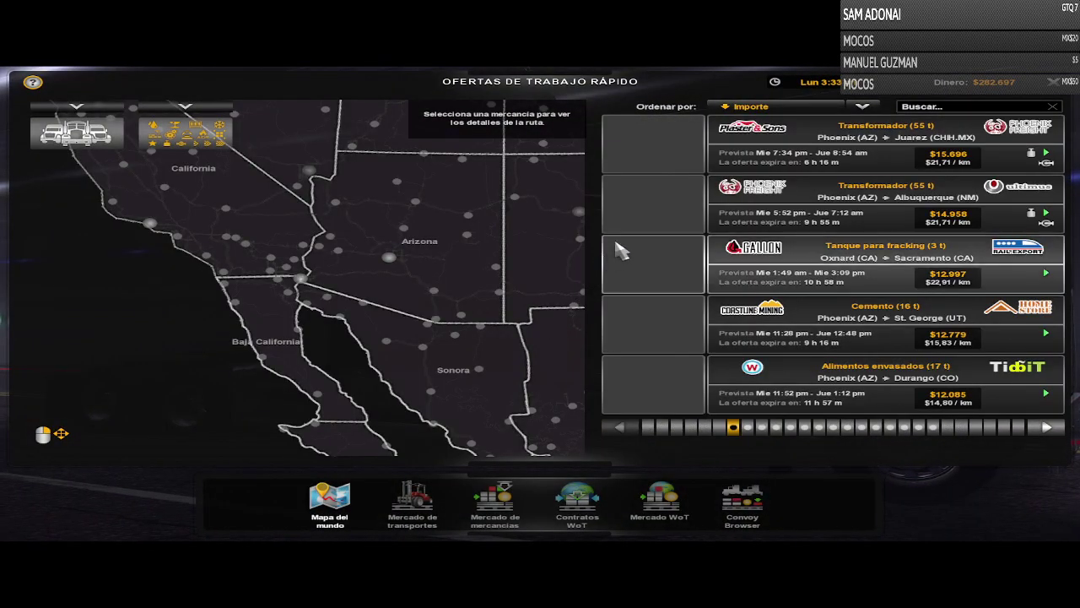
click(699, 146)
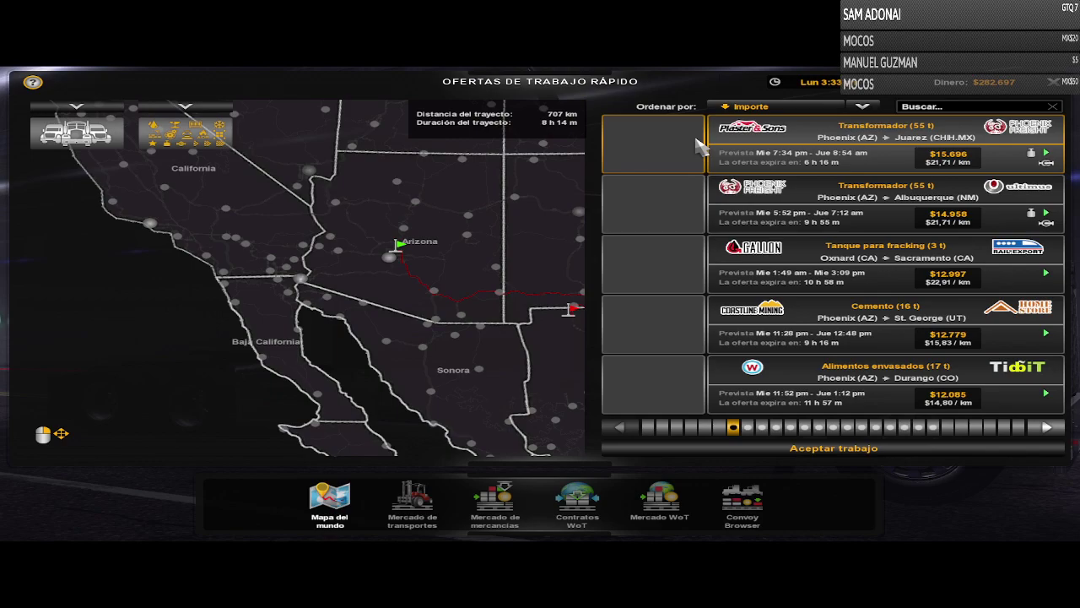
double_click(698, 146)
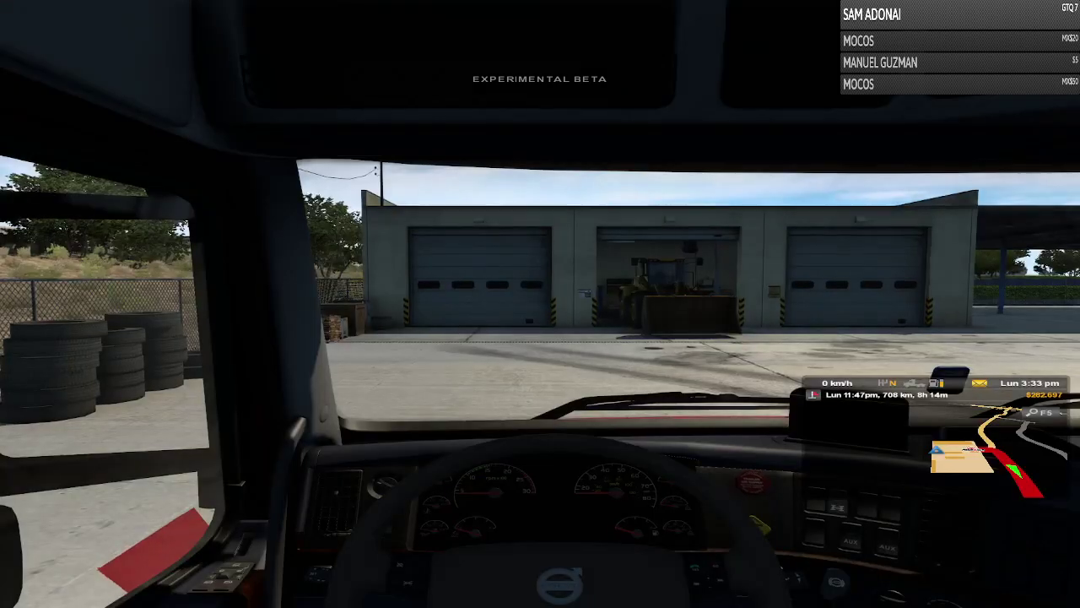
key(2)
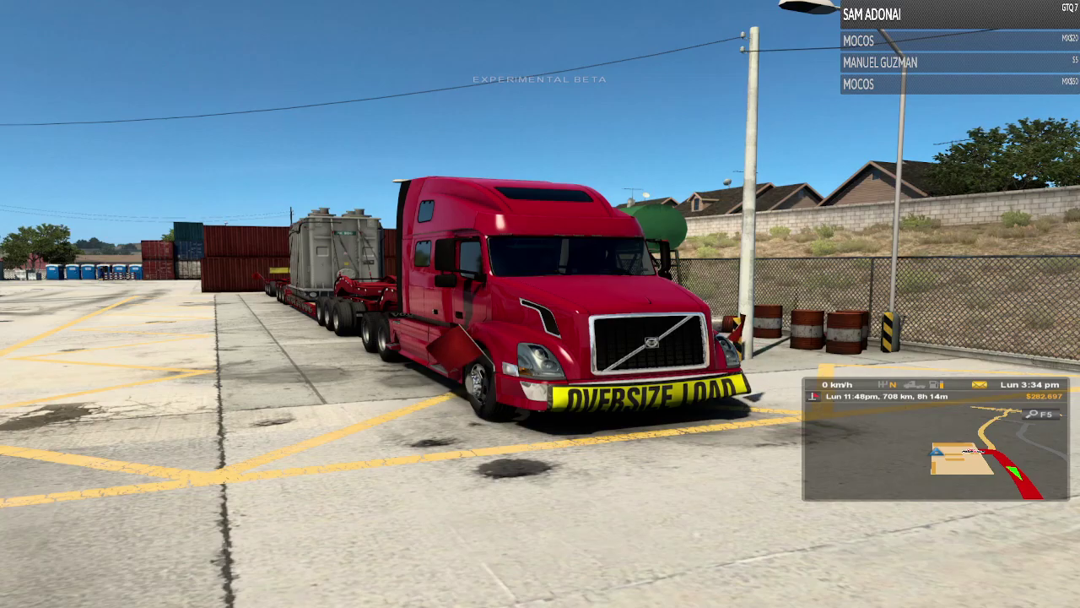
Step: Switch to SimHub and look through the available dashboards in Dash Studio
key(alt+Tab)
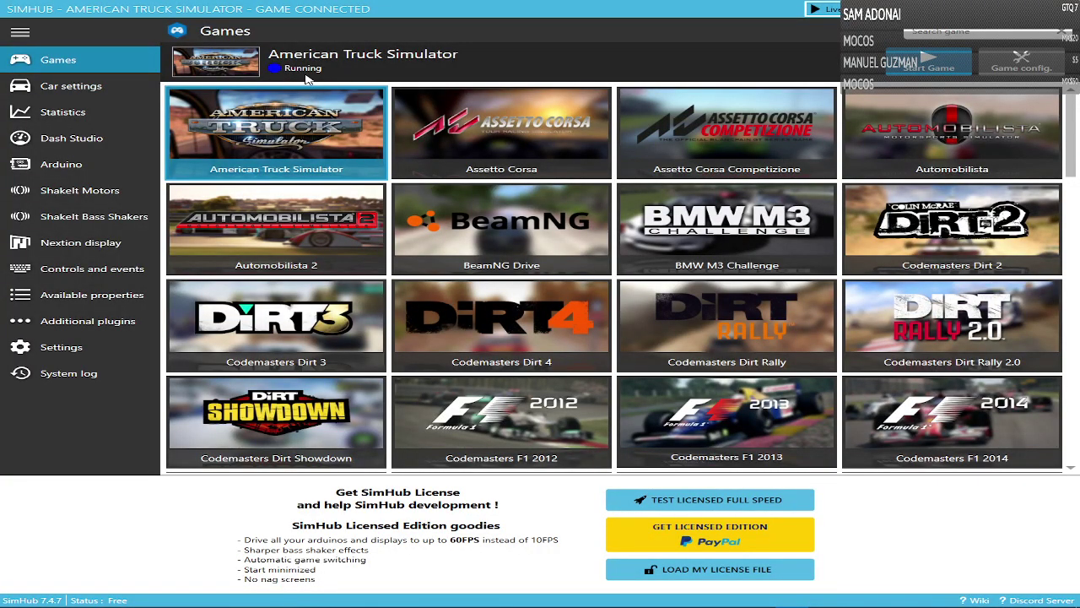
click(79, 143)
scroll(397, 217, down, 2)
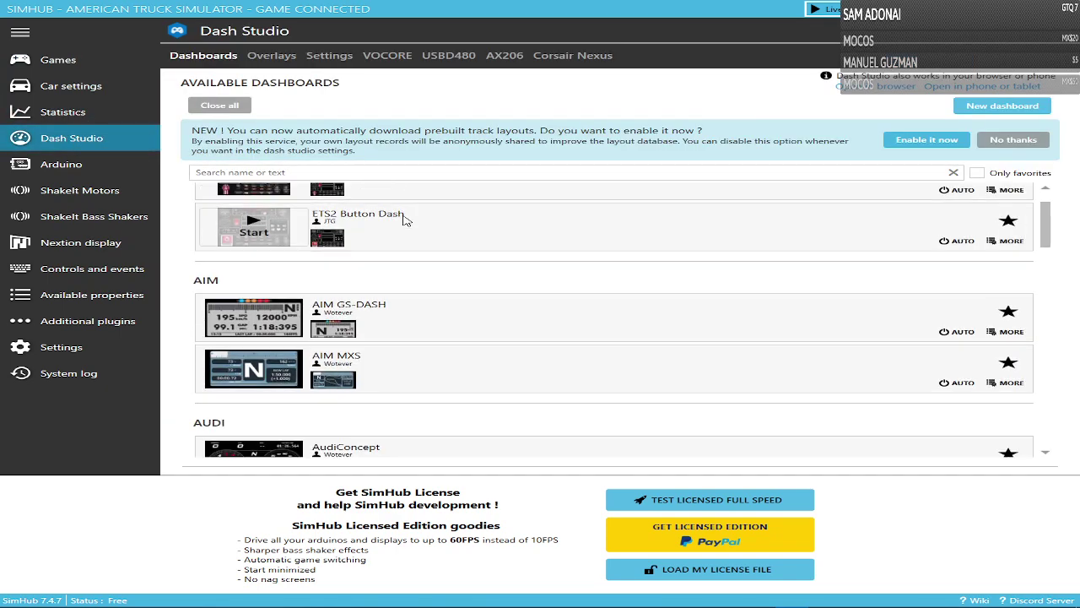
scroll(402, 218, down, 2)
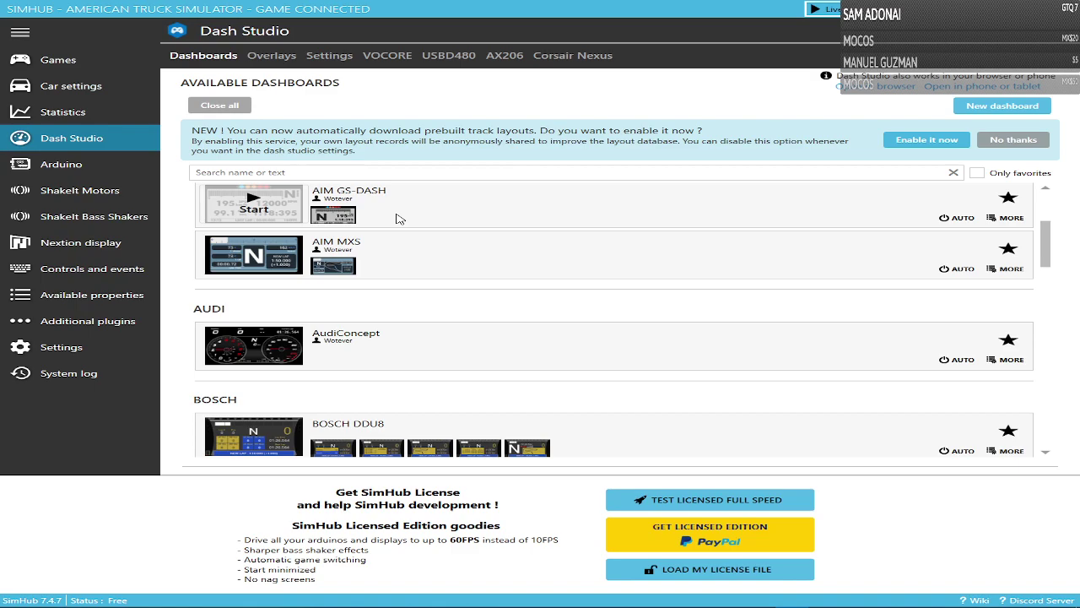
scroll(399, 217, down, 3)
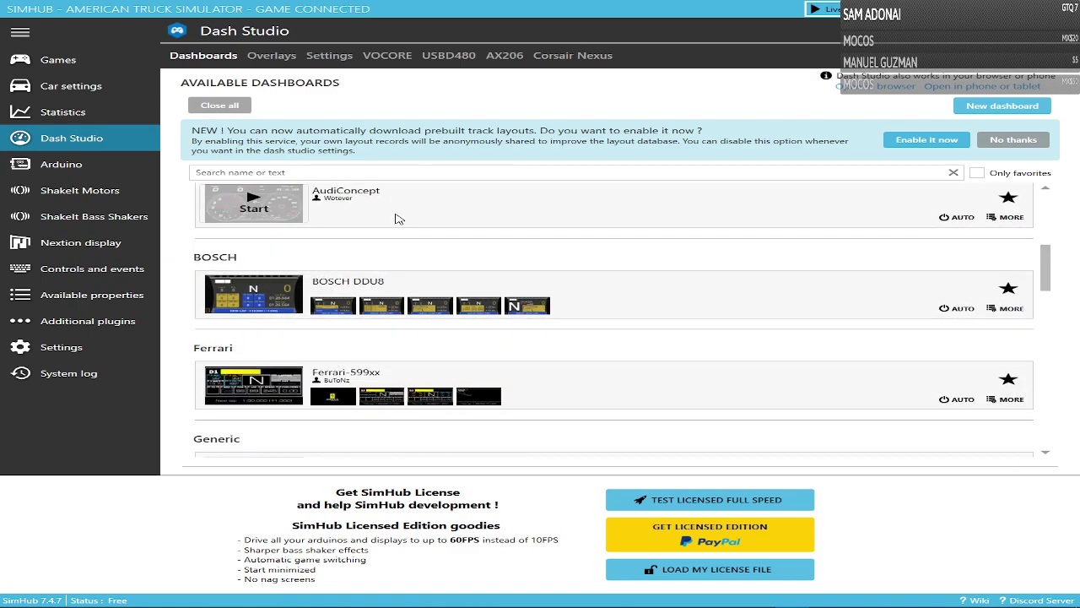
scroll(399, 218, down, 4)
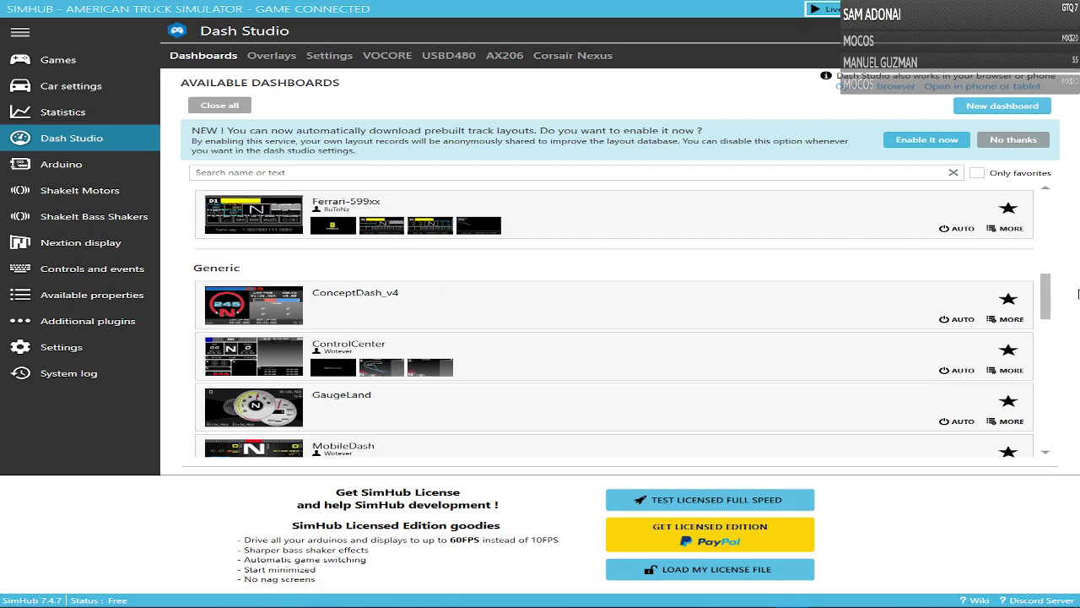
Step: Look through the available dashboards down to the Uncategorized group and examine the display options offered for ATS Button Dash
scroll(1054, 297, down, 10)
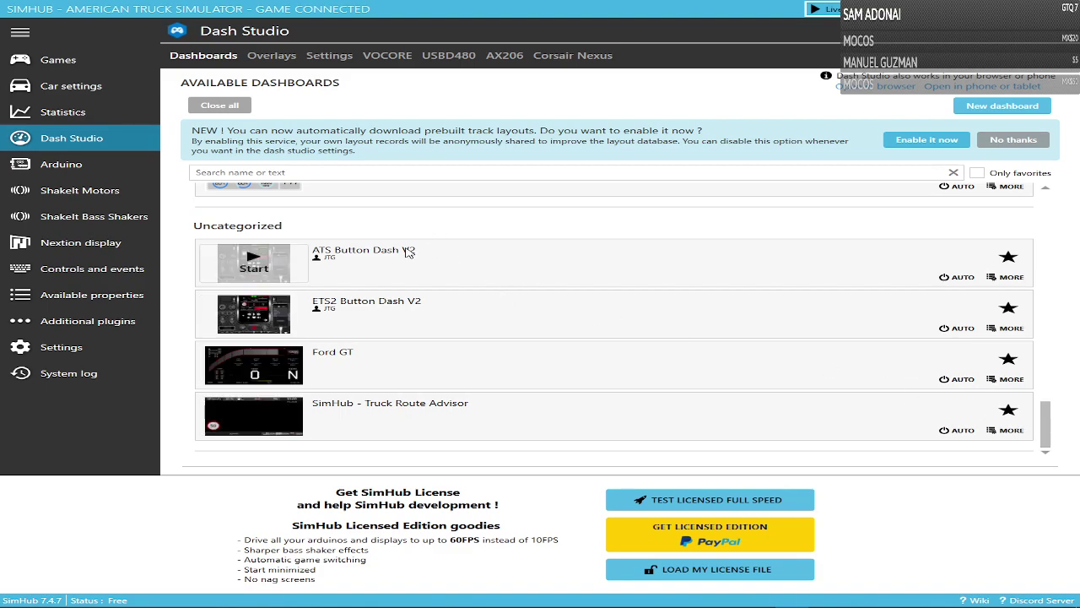
drag(1046, 414, 1036, 172)
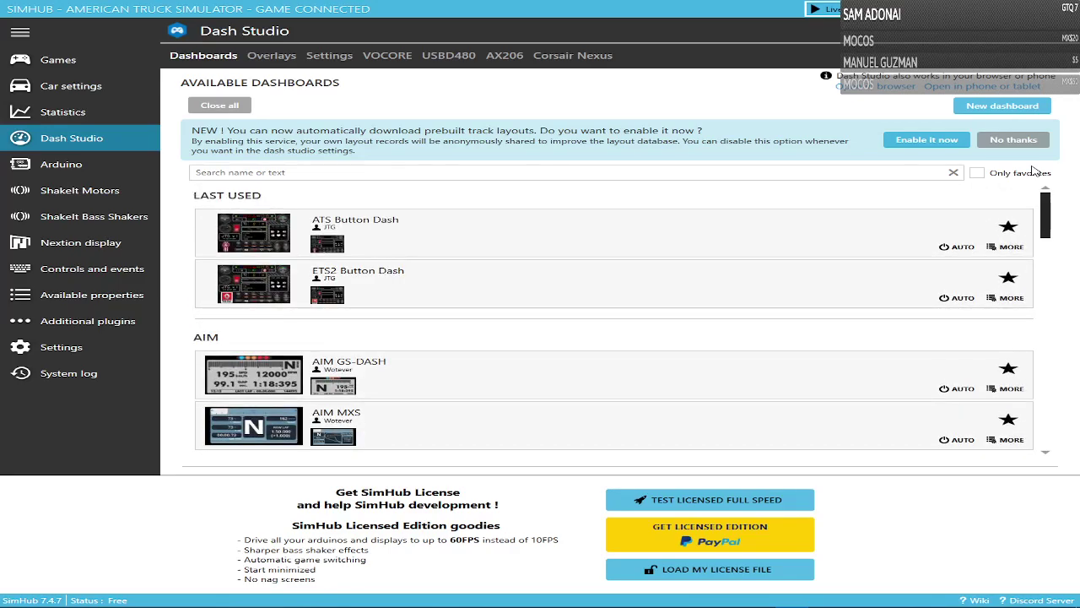
mouse_move(253, 239)
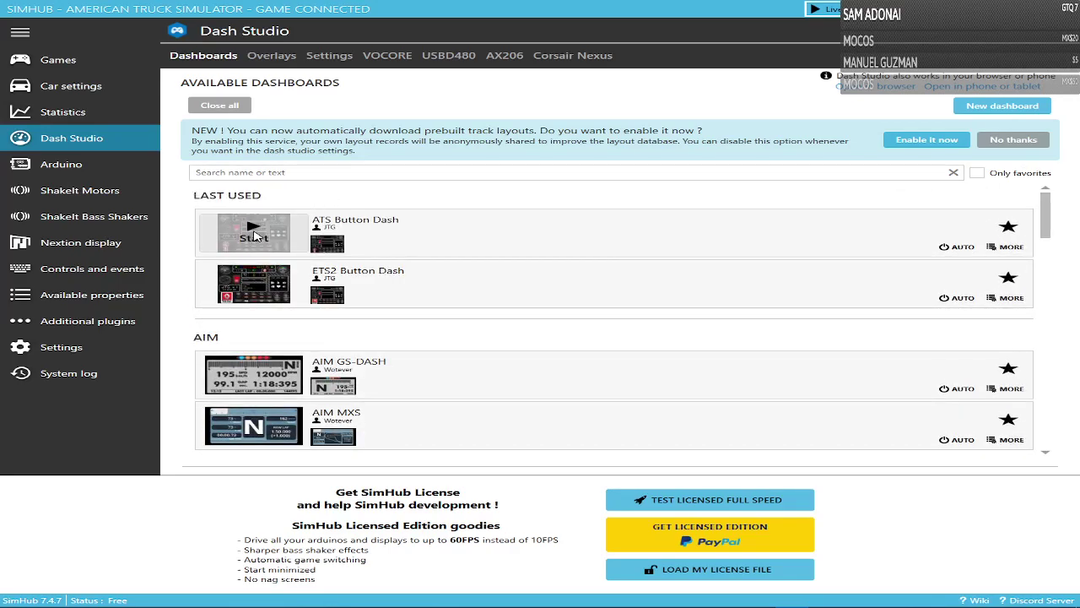
click(255, 229)
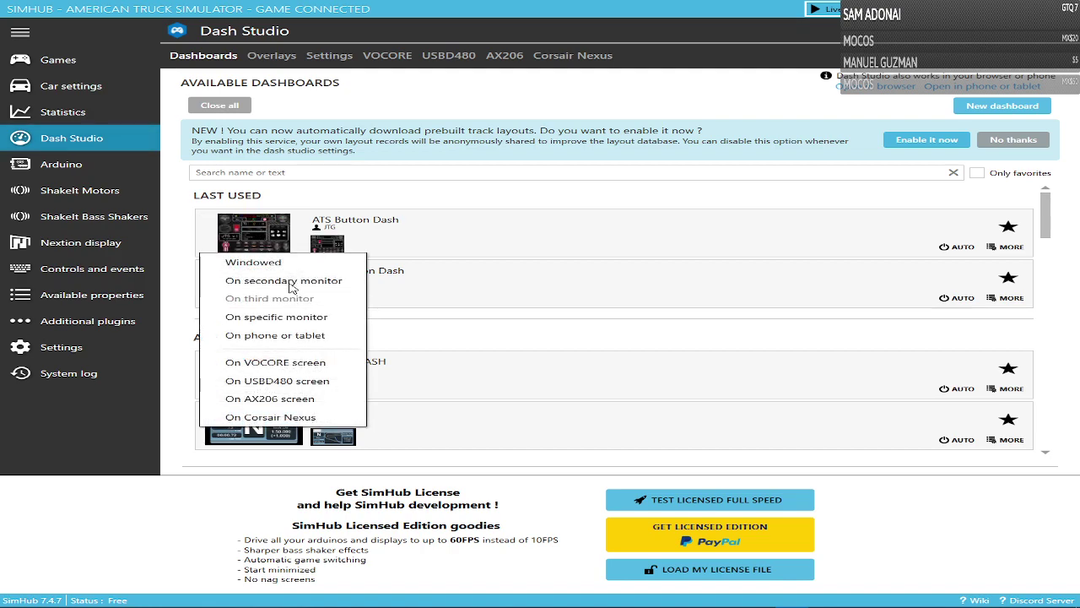
click(393, 284)
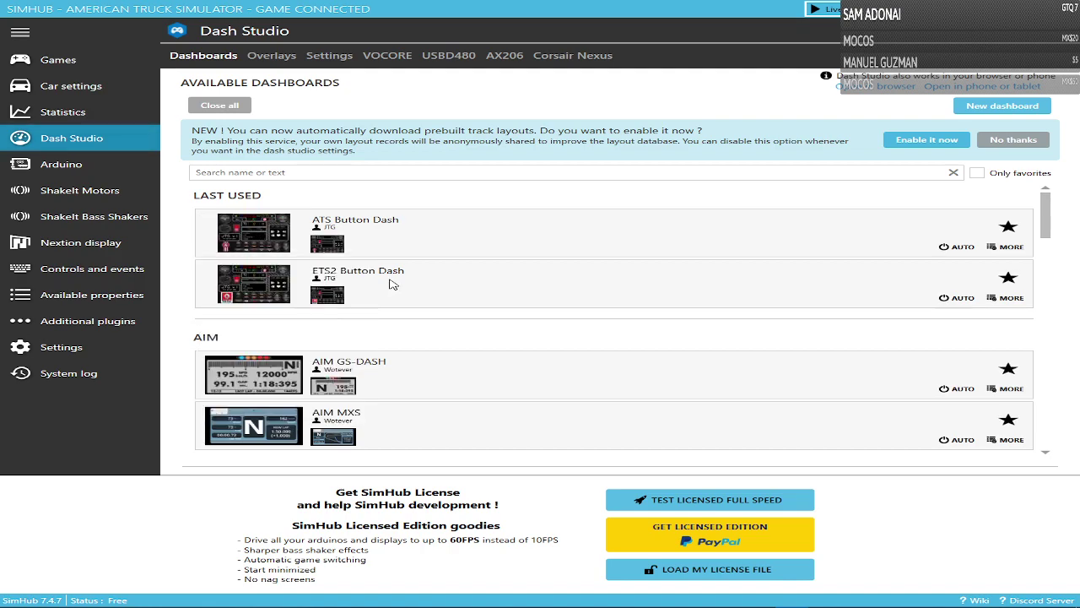
key(alt+Tab)
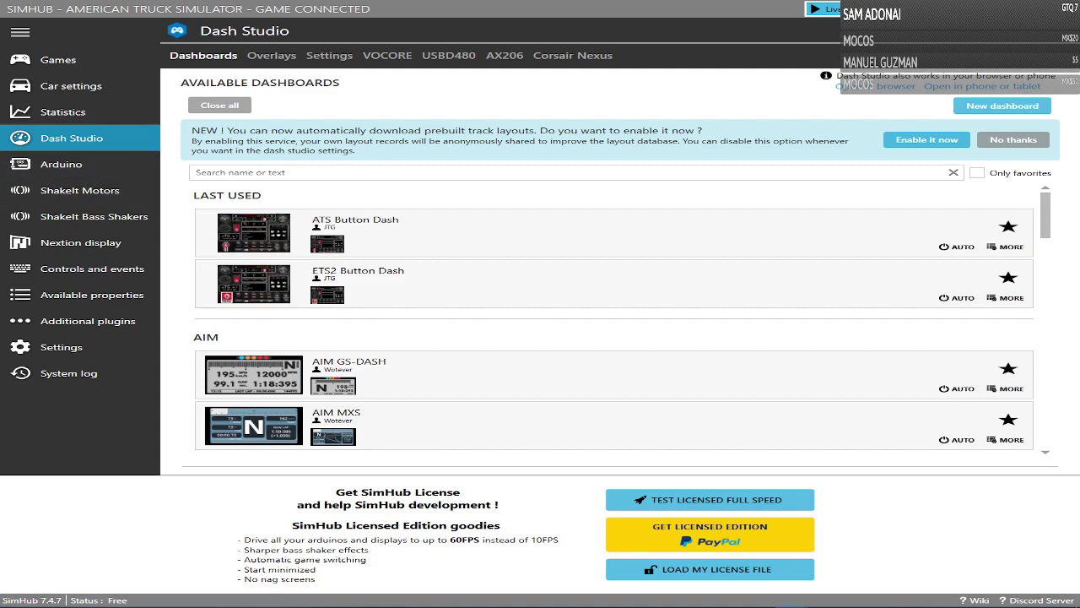
key(alt+Tab)
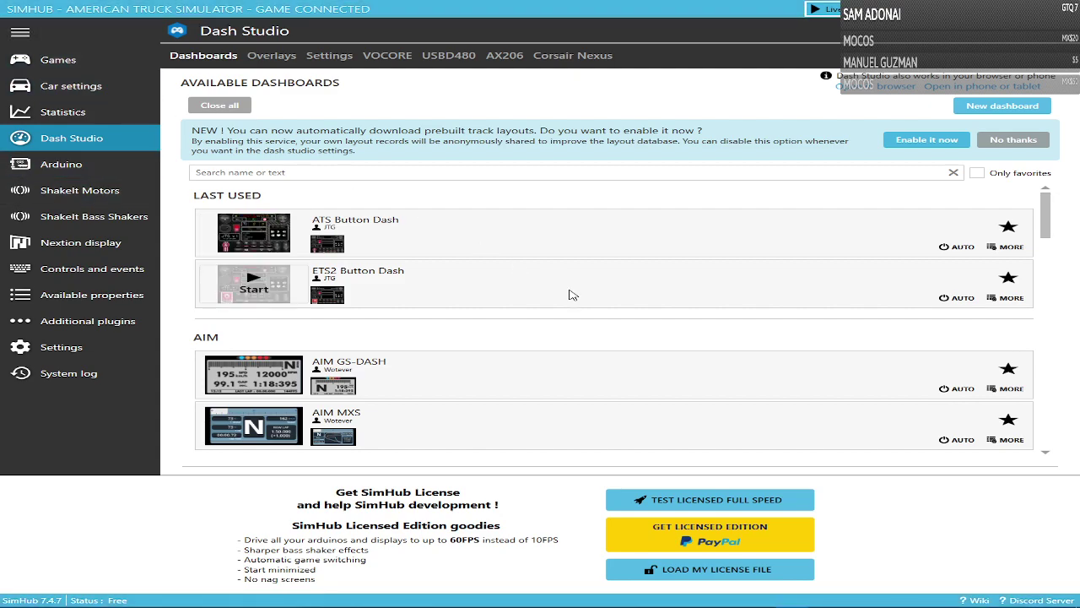
Step: Start the last-used ATS Button Dash dashboard in windowed mode, filling the screen
mouse_move(271, 242)
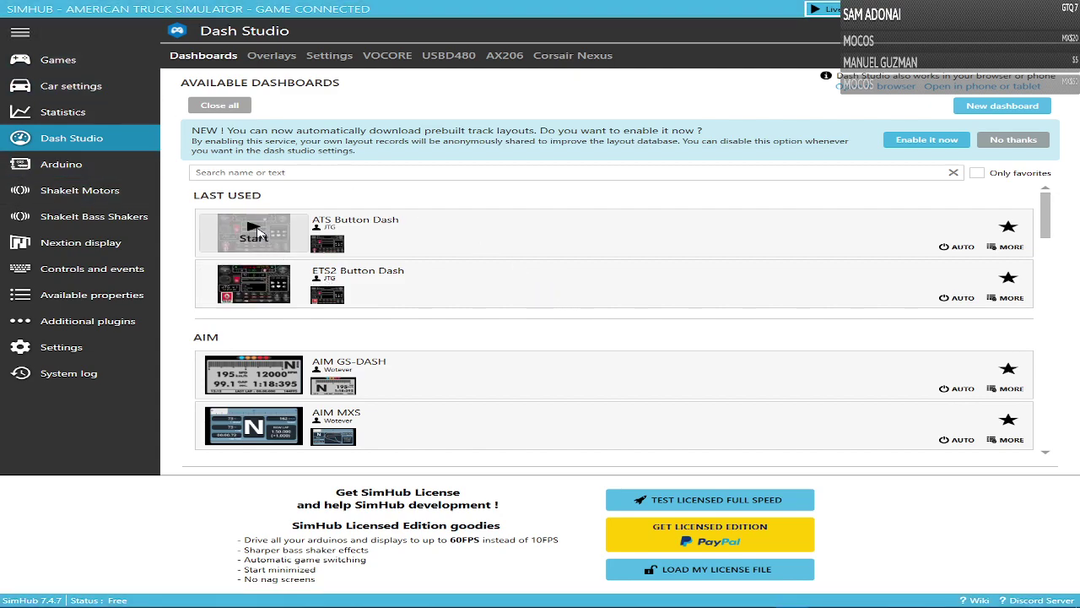
click(257, 232)
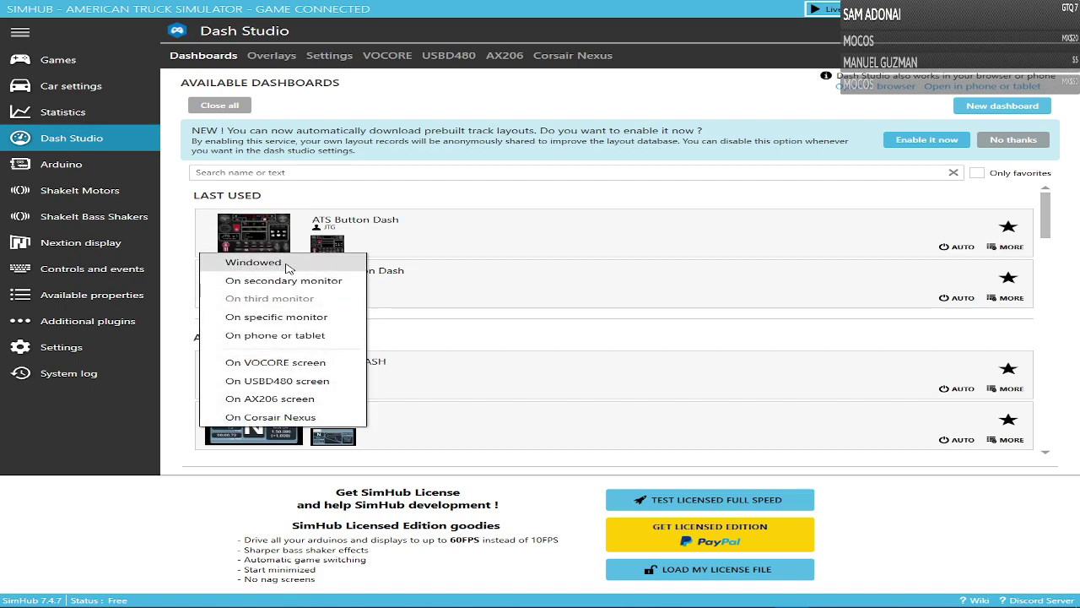
click(574, 182)
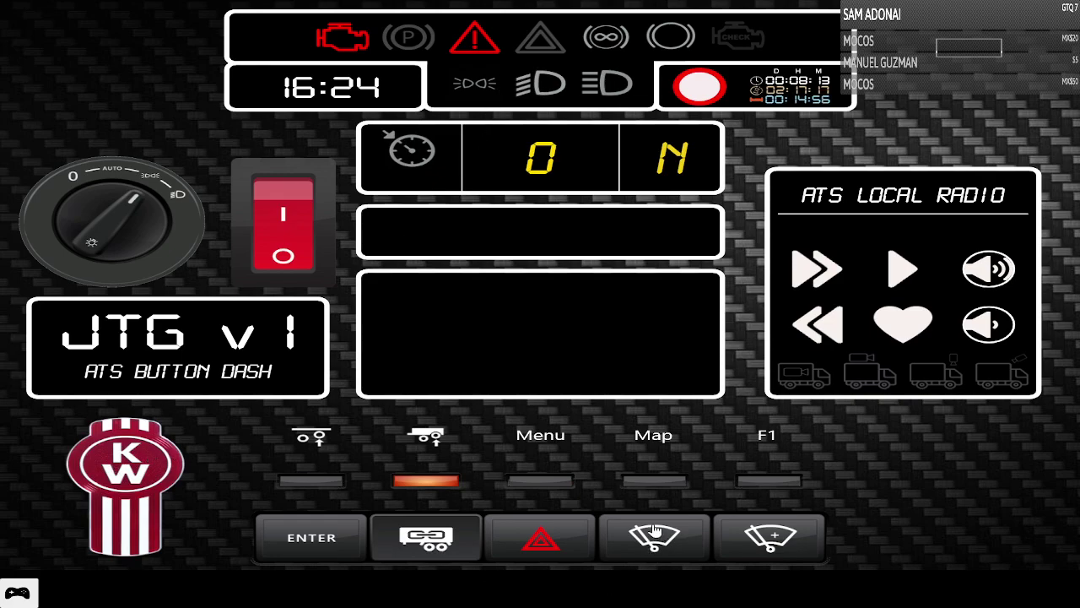
Step: Switch to the running American Truck Simulator game and return to the ATS Button Dash
key(super)
click(825, 596)
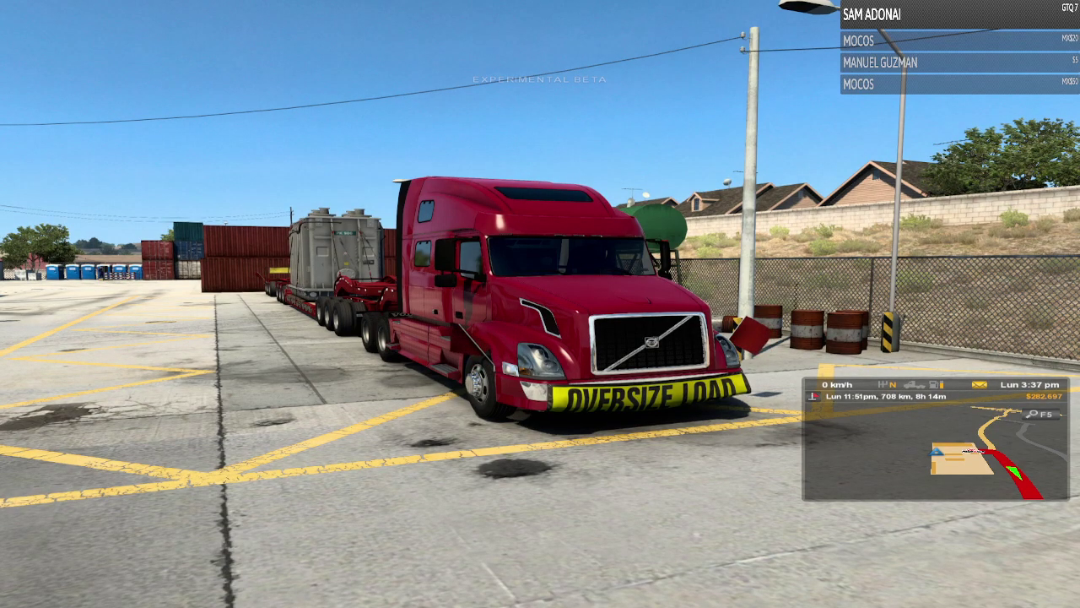
key(alt+Tab)
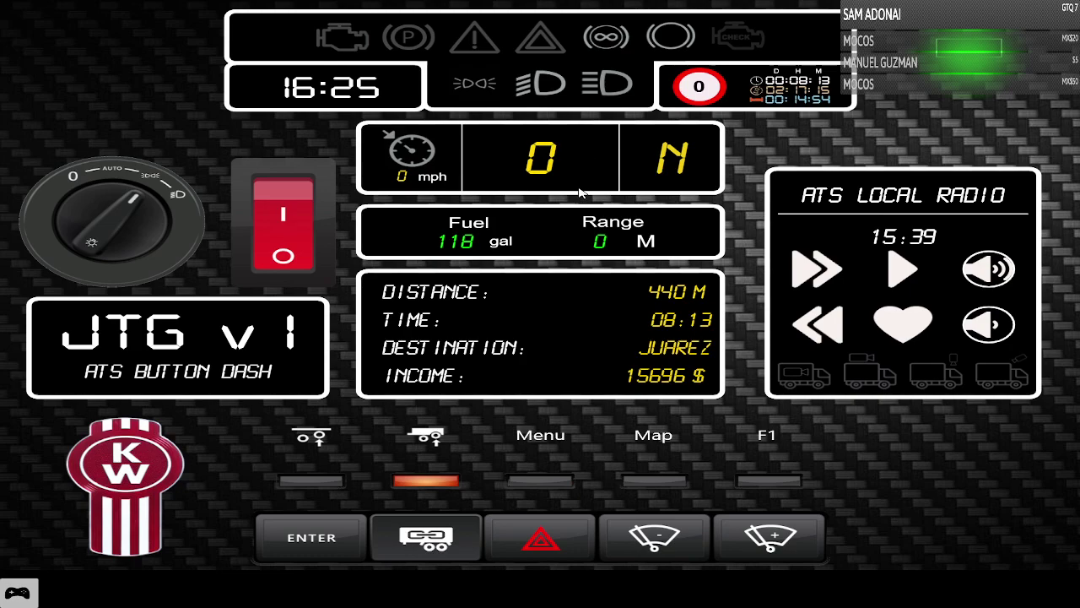
Step: Turn on the truck's hazard lights and try the light knob on the dashboard
key(super)
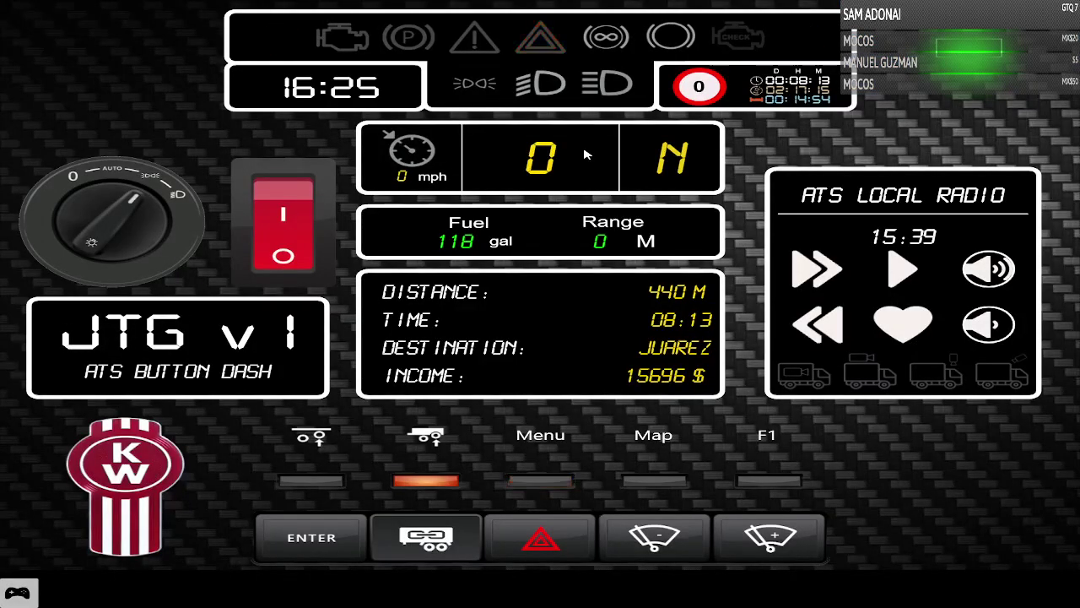
key(f)
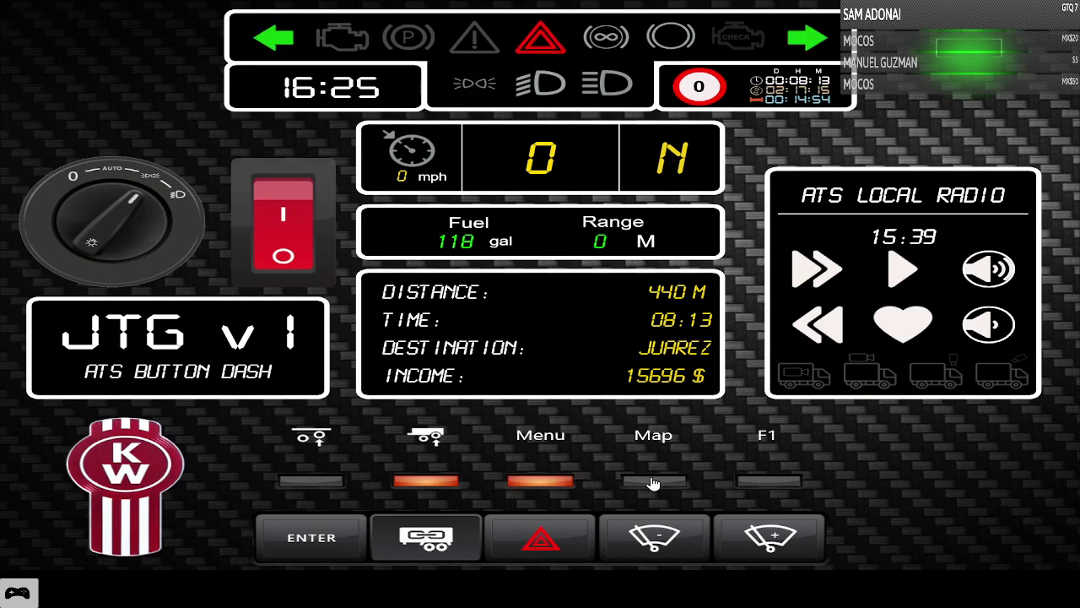
key(f)
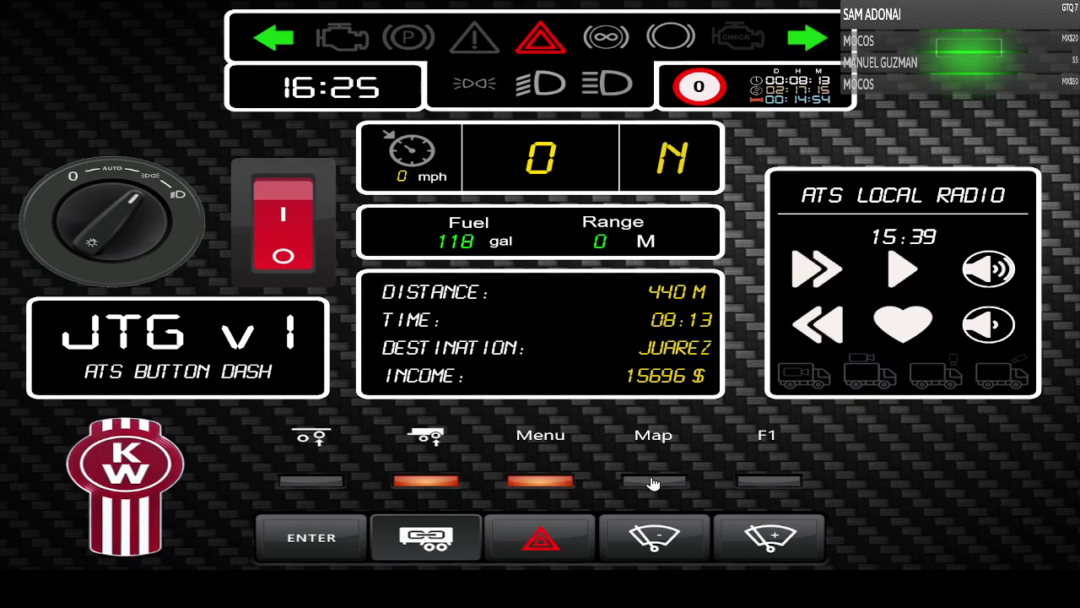
click(131, 209)
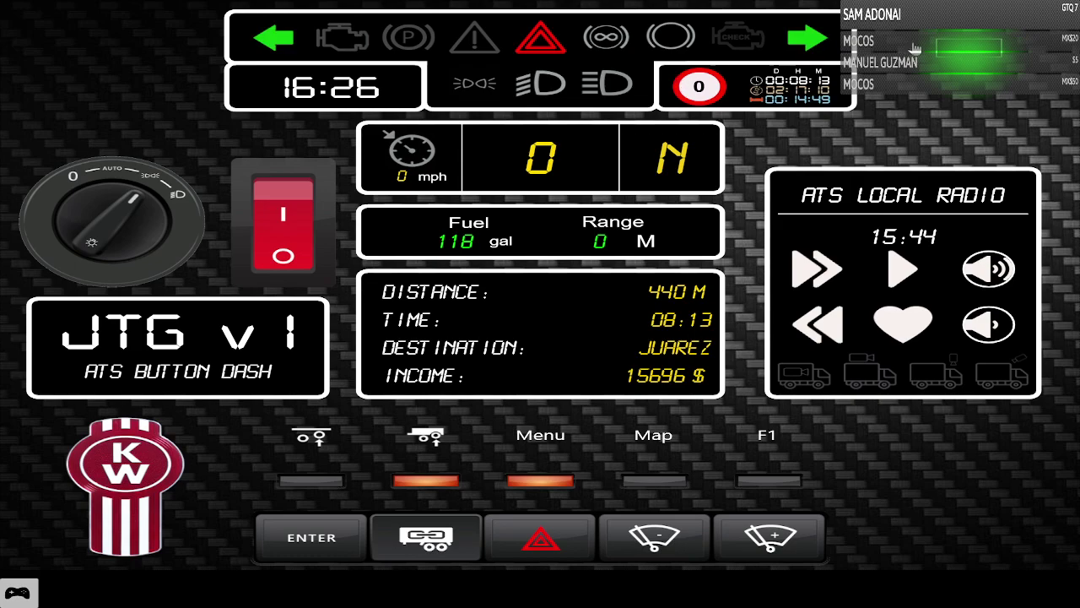
Step: Restore the dashboard to a smaller window, move it clear to show its window controls, and maximize it again
click(977, 38)
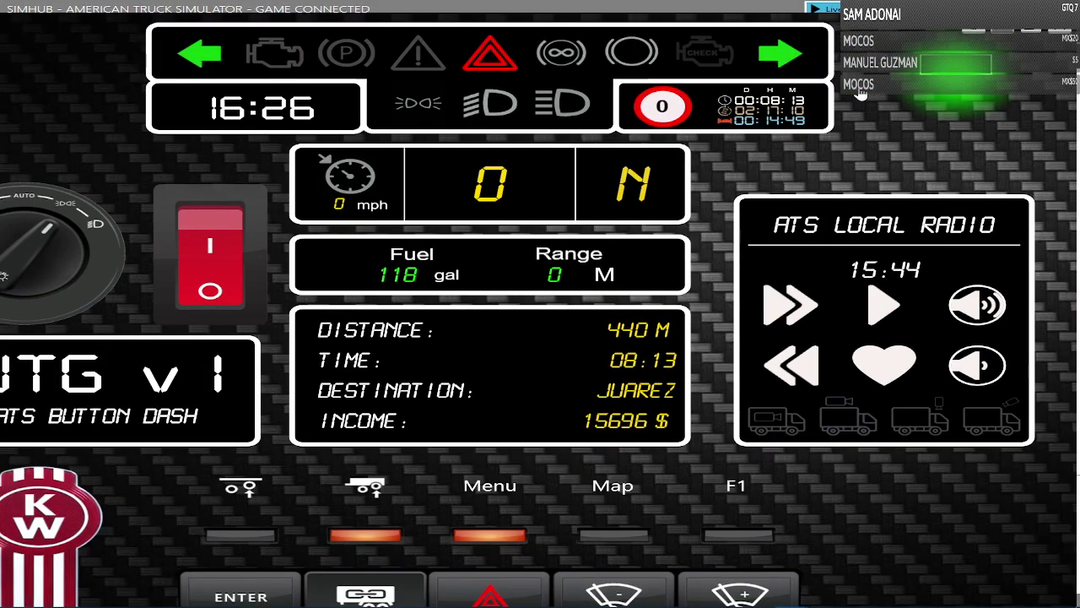
drag(741, 25, 548, 127)
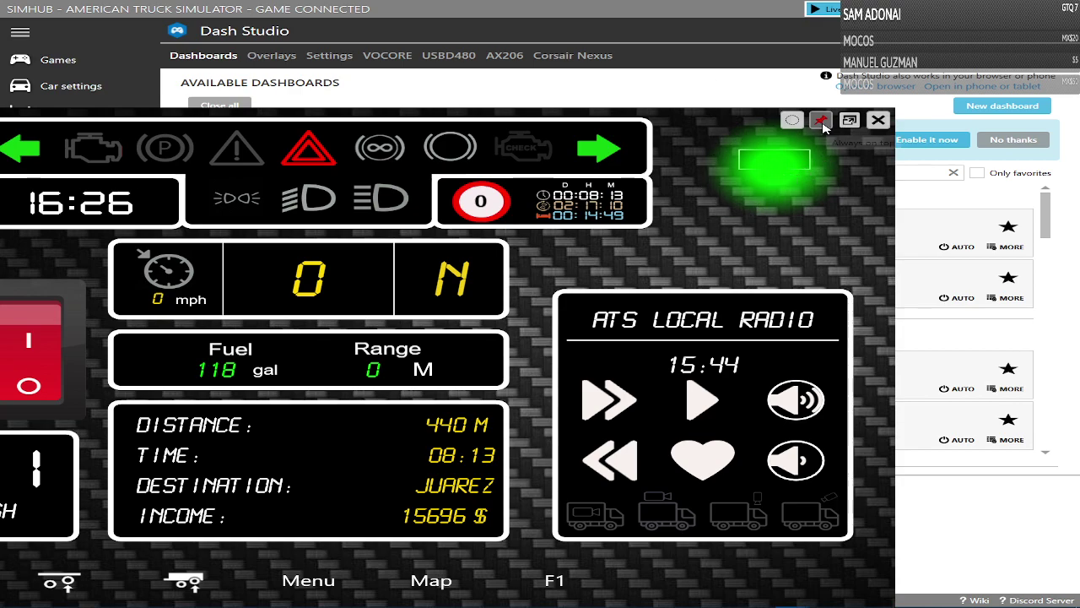
click(849, 120)
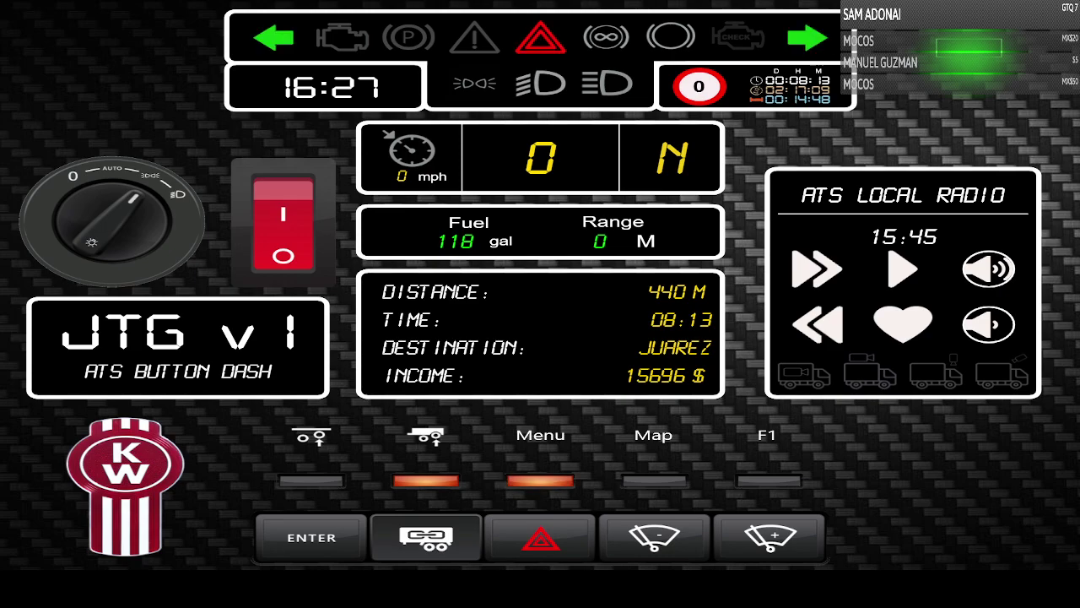
Step: Switch to OBS and place its restored, non-maximized window over the middle of the dashboard
key(alt+Tab)
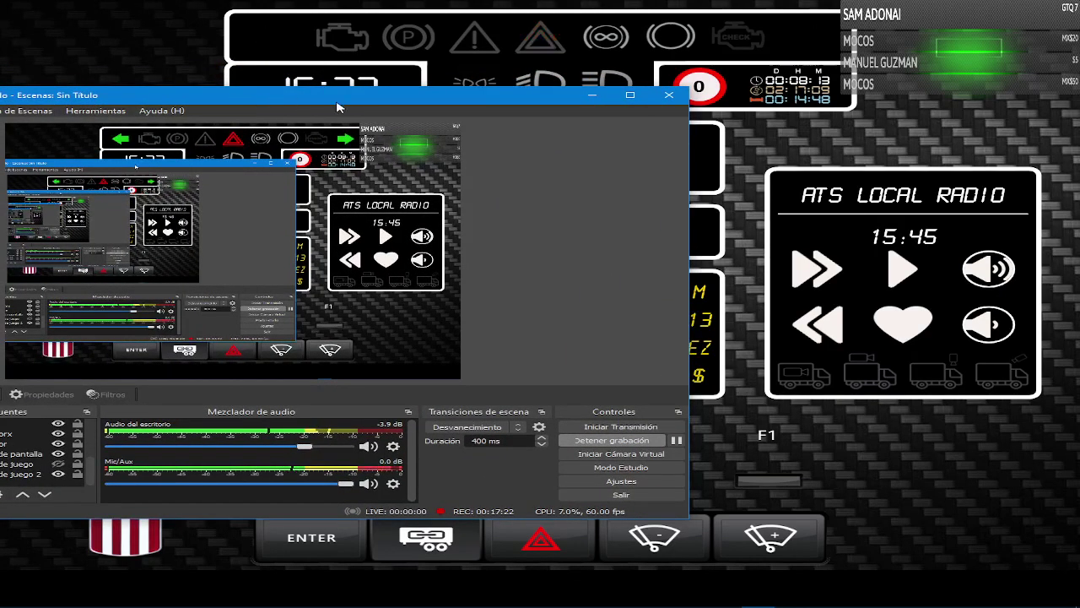
click(630, 95)
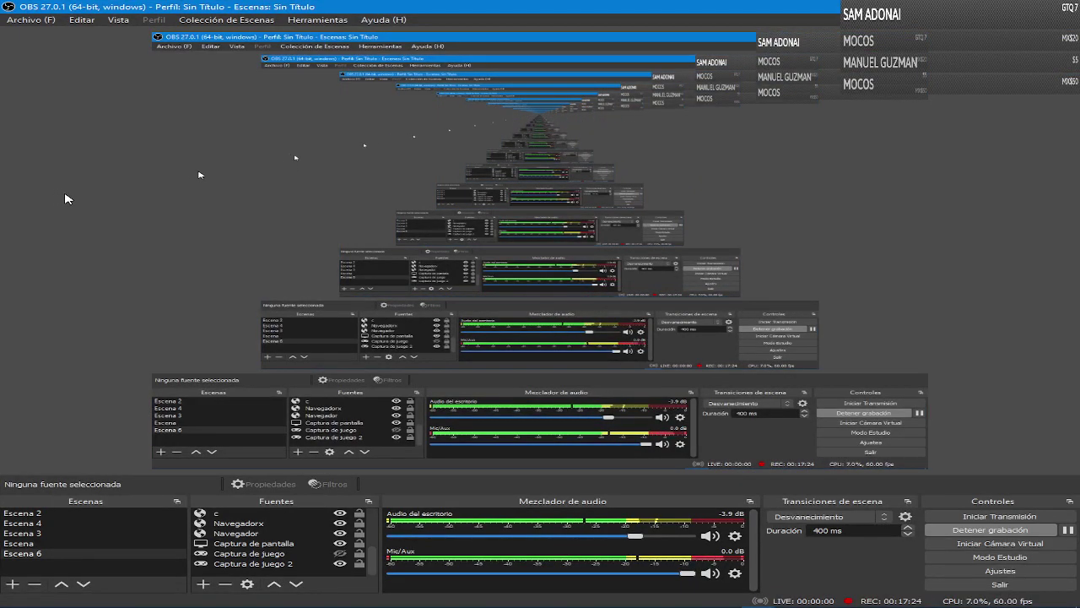
drag(630, 6, 780, 89)
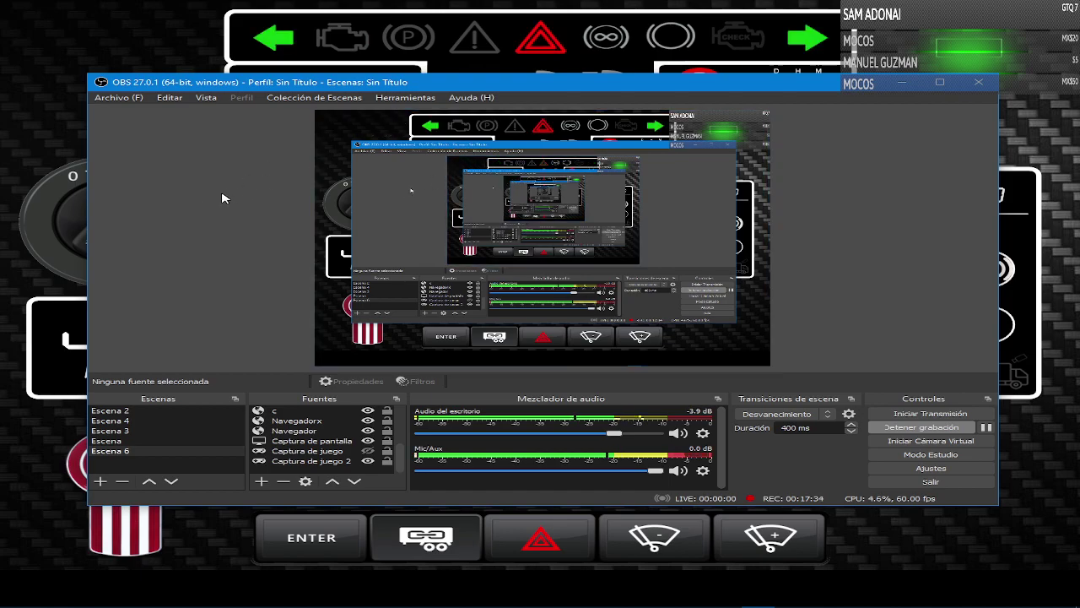
Step: Set the captured window of the source "Captura de ventana 8" to [SimHubWPF.exe]: ATS Button Dash and accept its properties
scroll(325, 426, up, 2)
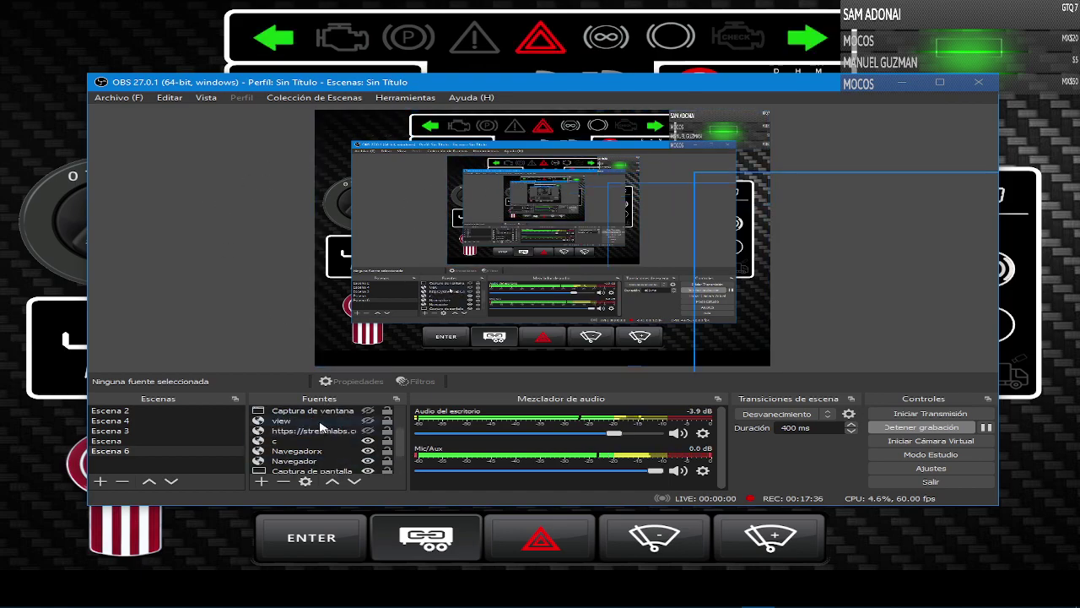
scroll(319, 419, up, 1)
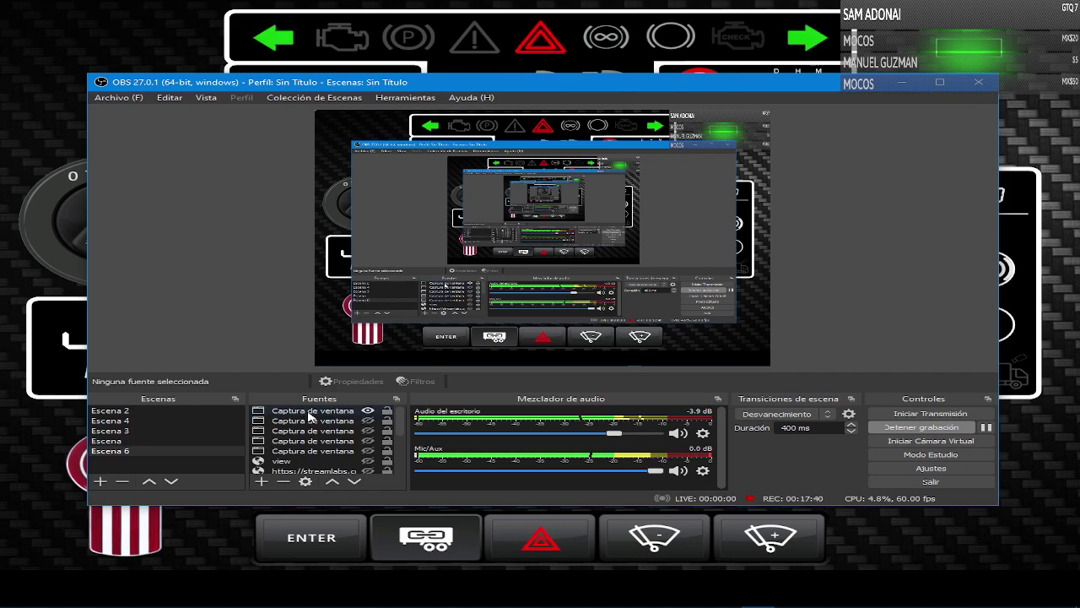
click(311, 411)
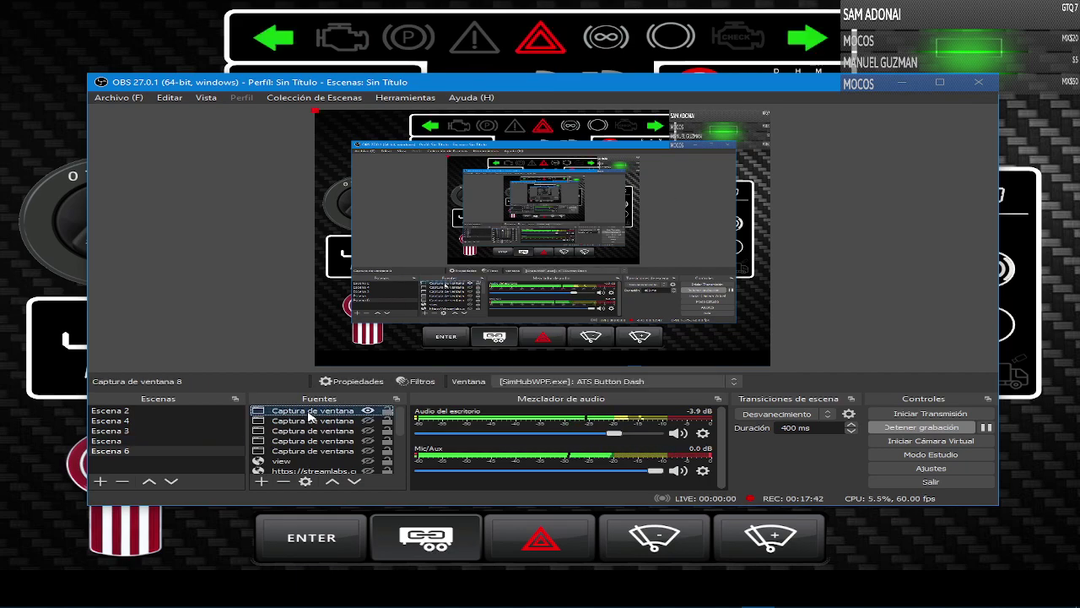
double_click(309, 411)
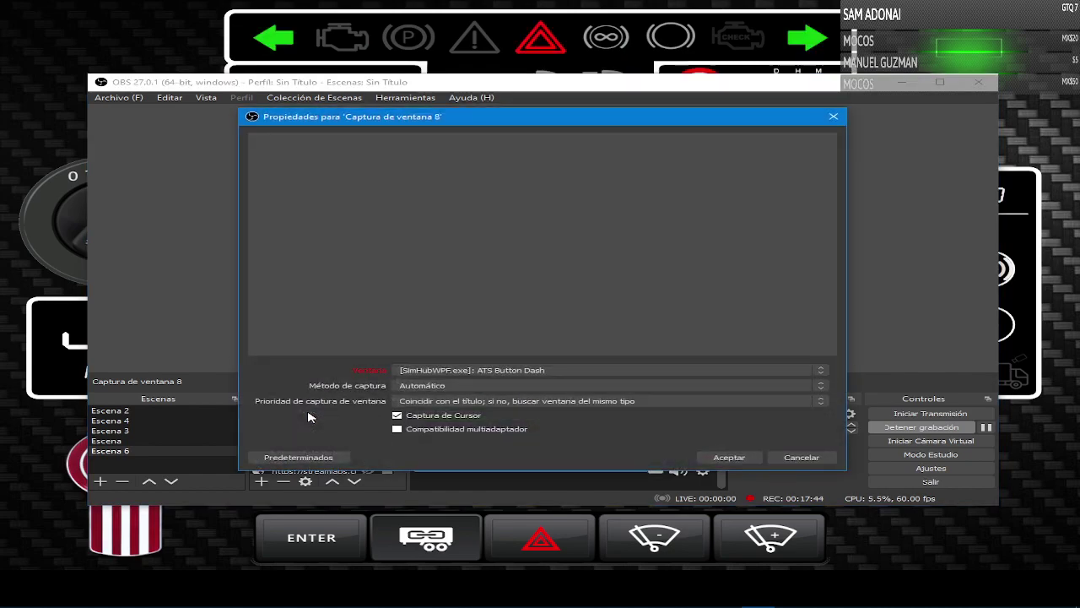
click(517, 370)
click(524, 387)
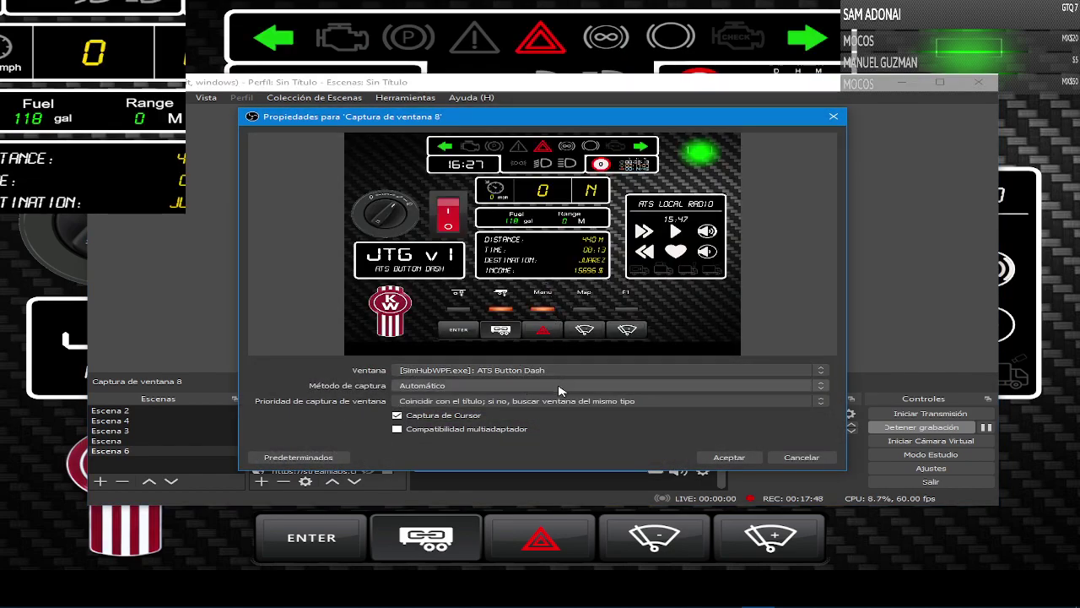
click(729, 456)
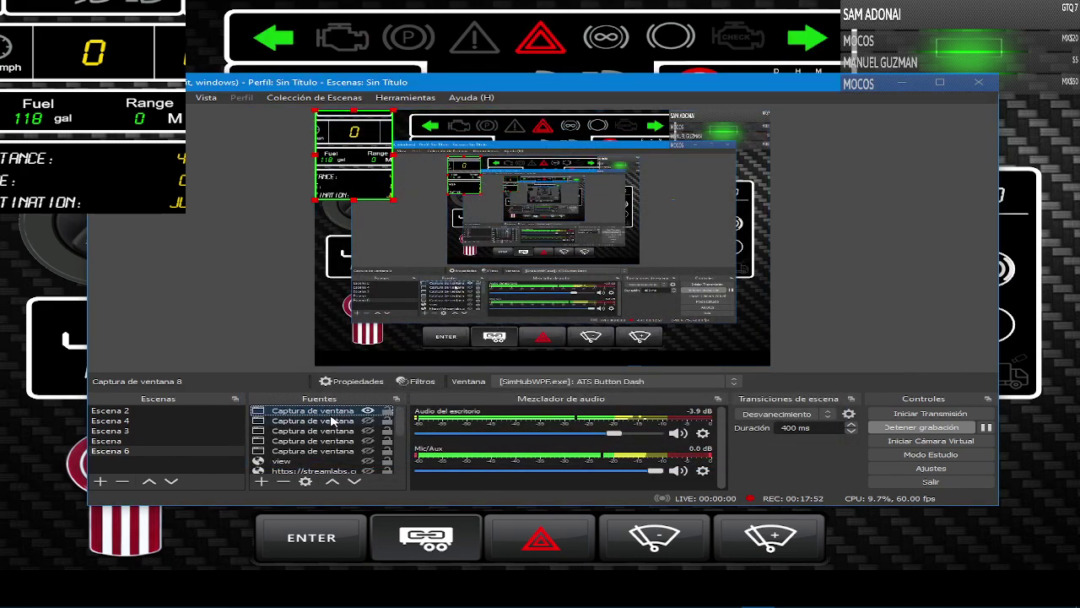
Step: Fit the ATS Button Dash capture to the canvas width, keep only its upper indicator strip, and crop off its left edge
right_click(320, 152)
mouse_move(448, 196)
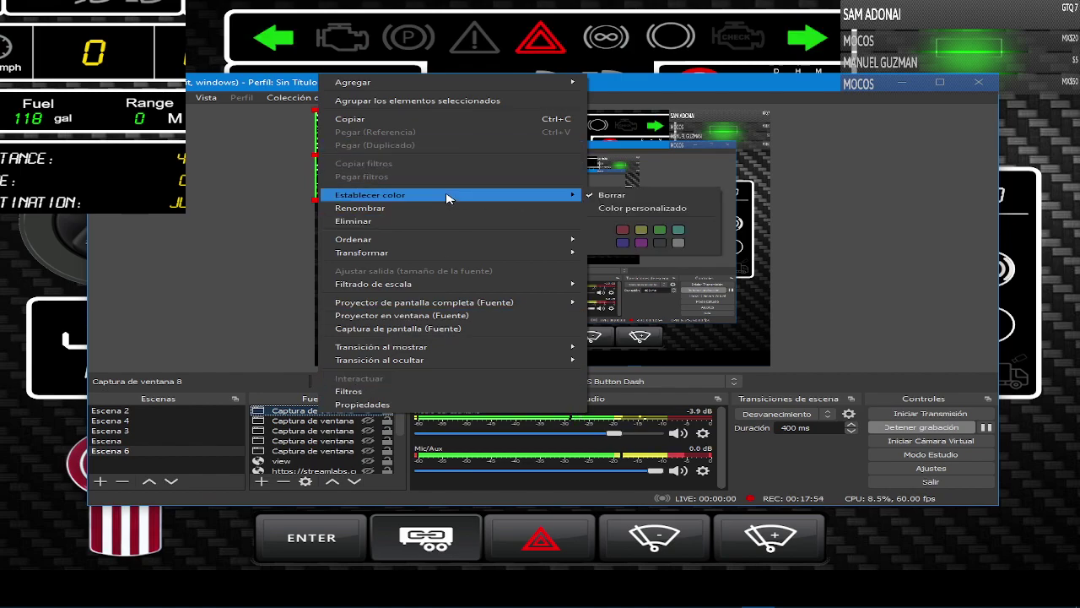
mouse_move(436, 252)
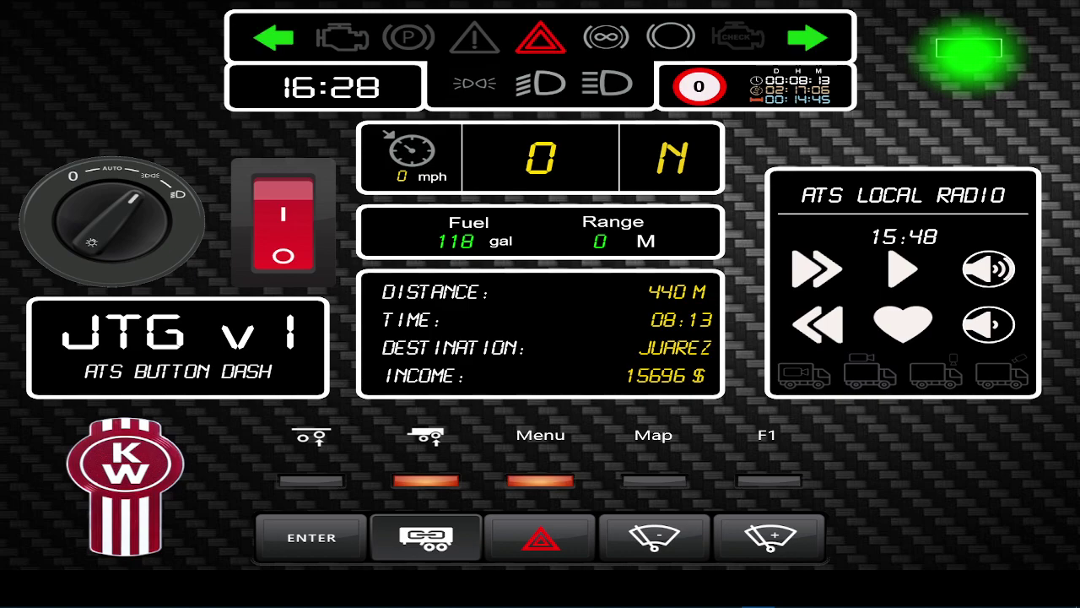
key(alt+Tab)
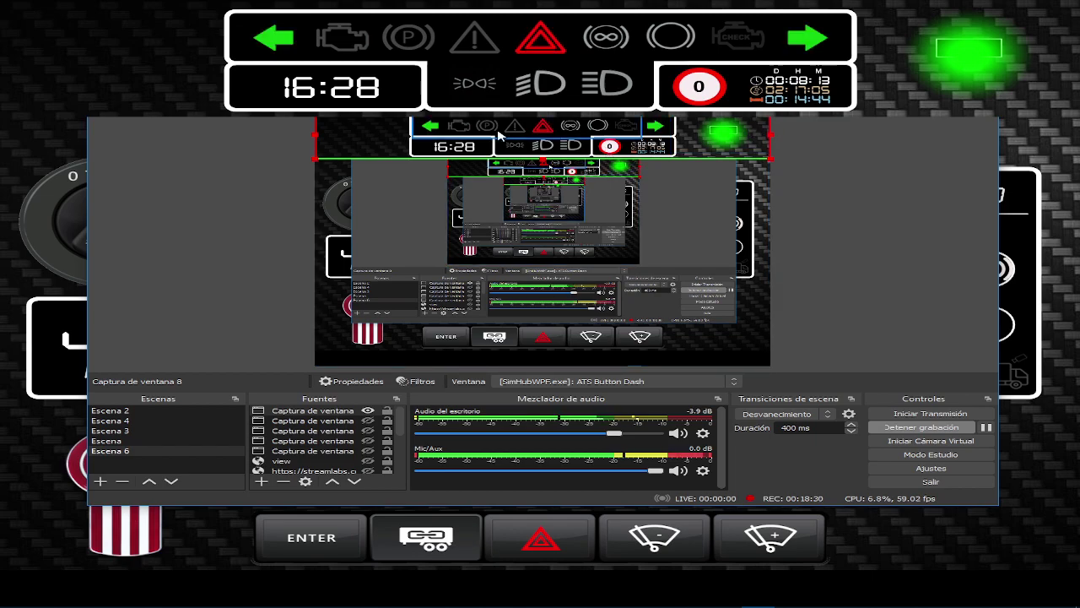
drag(314, 133, 407, 135)
Step: Move the cropped indicator strip to the canvas's upper-left corner and scale it down to about half the canvas width
drag(537, 146, 443, 145)
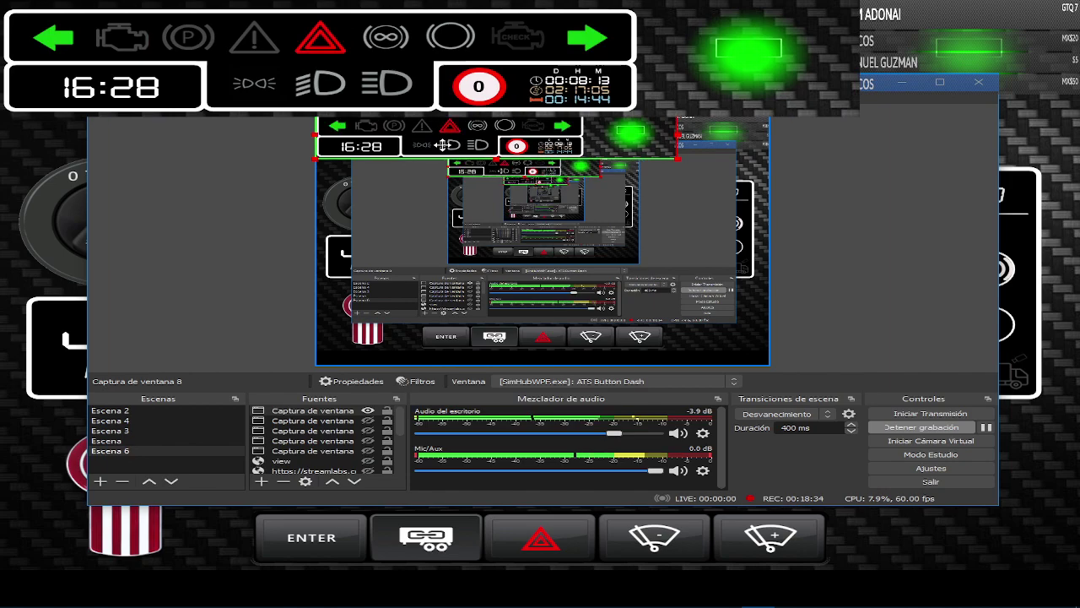
drag(678, 116, 555, 119)
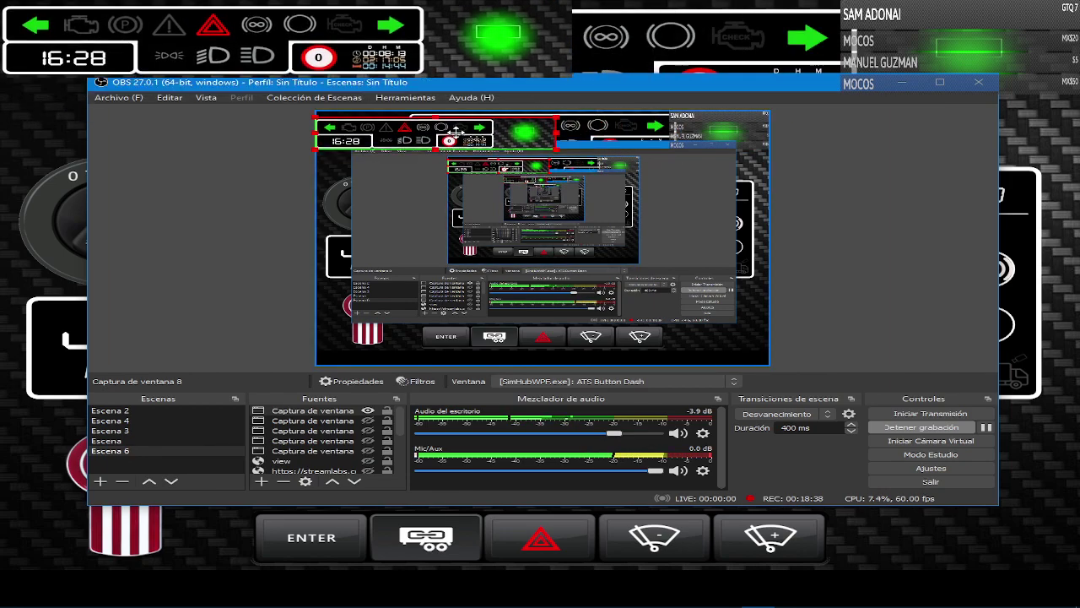
click(359, 183)
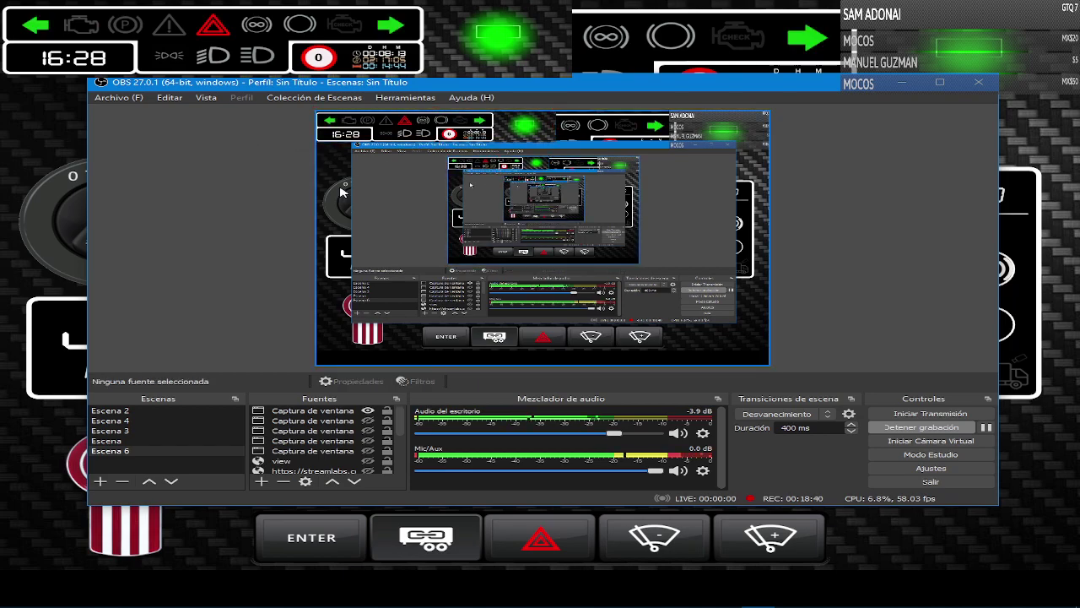
Step: Set the captured window of the source "Captura de ventana 4" to [SimHubWPF.exe]: ATS Button Dash and make the source visible
click(315, 421)
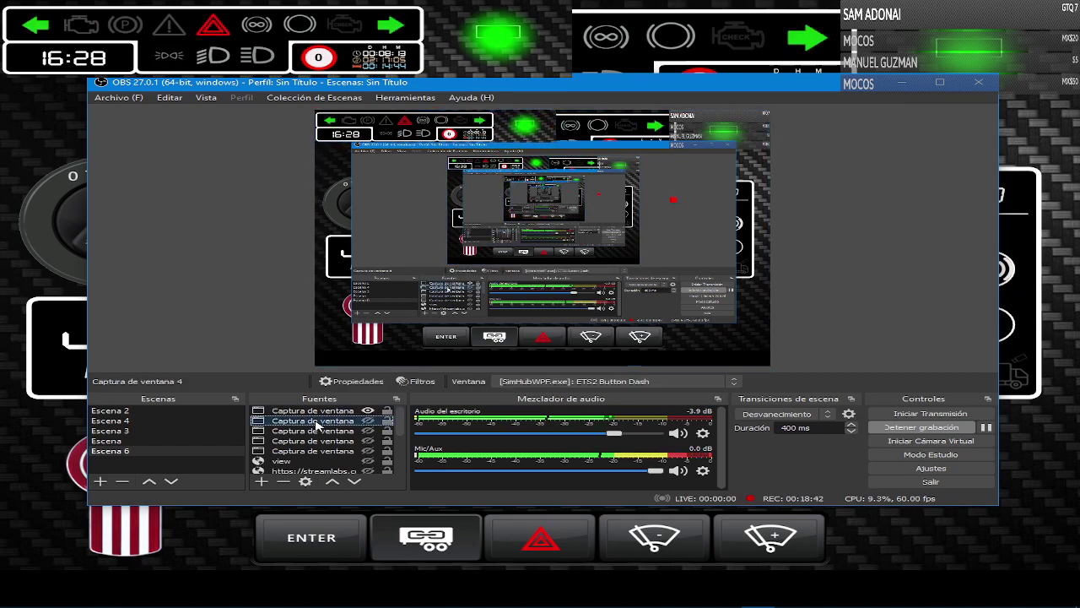
double_click(333, 424)
click(517, 371)
click(506, 387)
click(729, 457)
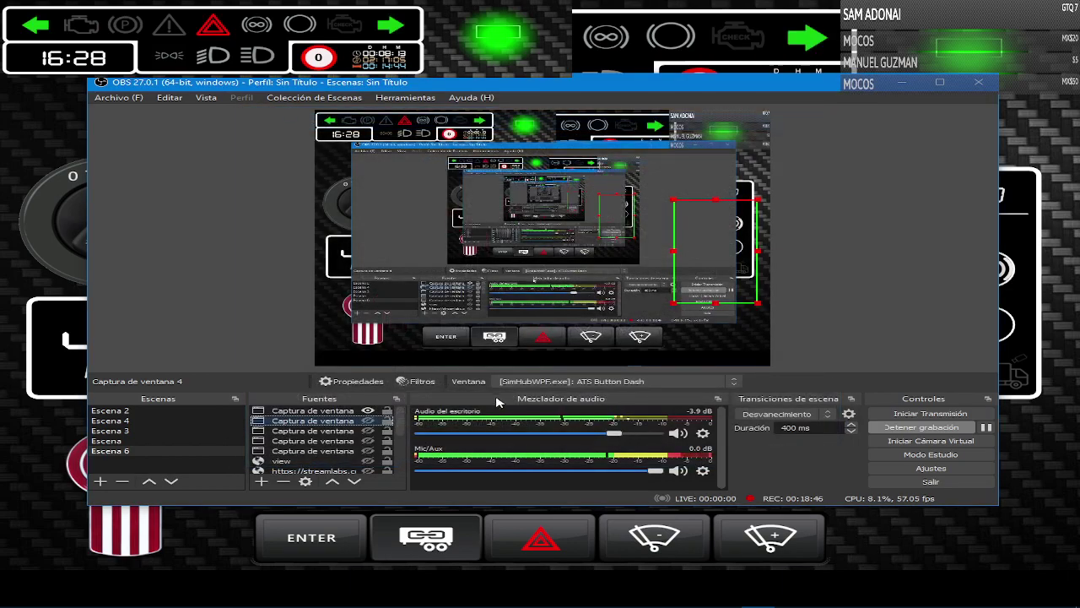
click(368, 420)
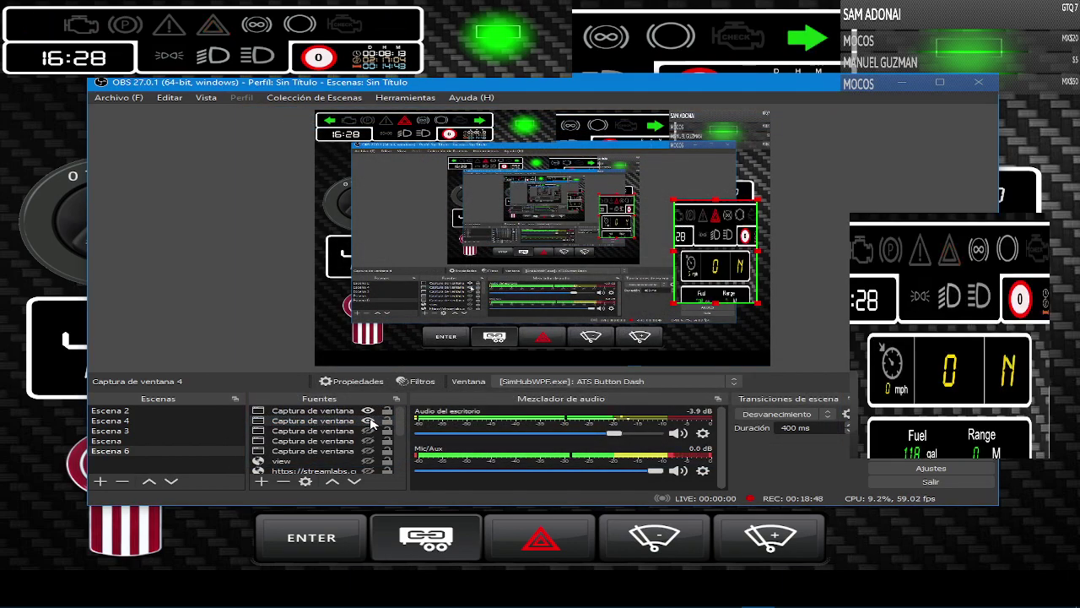
Step: Crop the second ATS Button Dash capture to its speed, fuel and job panels and place it just below the indicator strip
click(694, 285)
click(694, 284)
drag(694, 284, 465, 263)
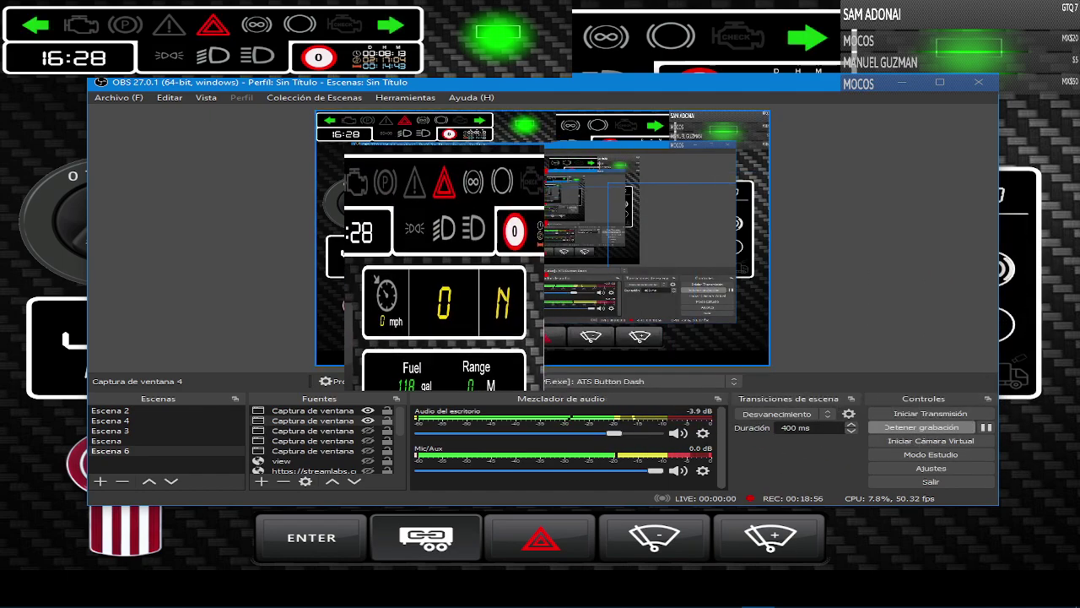
right_click(320, 424)
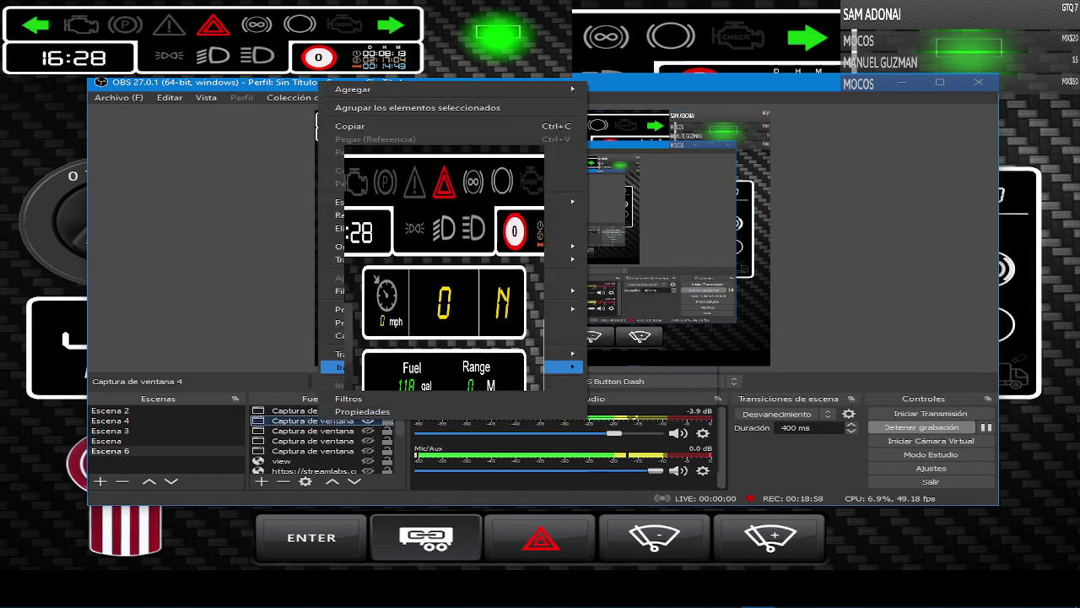
mouse_move(565, 259)
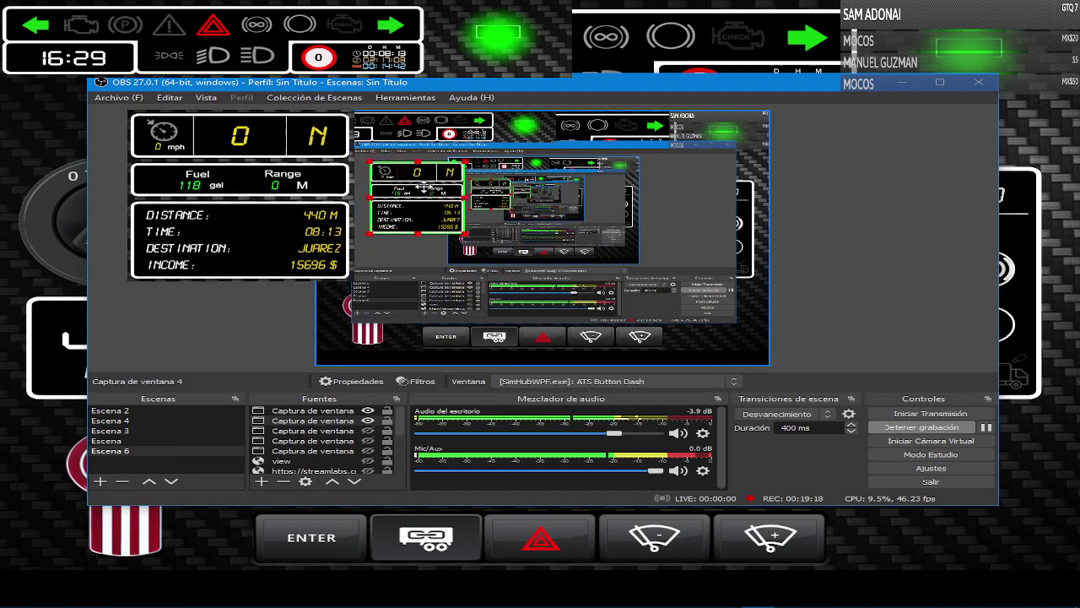
drag(421, 189, 420, 139)
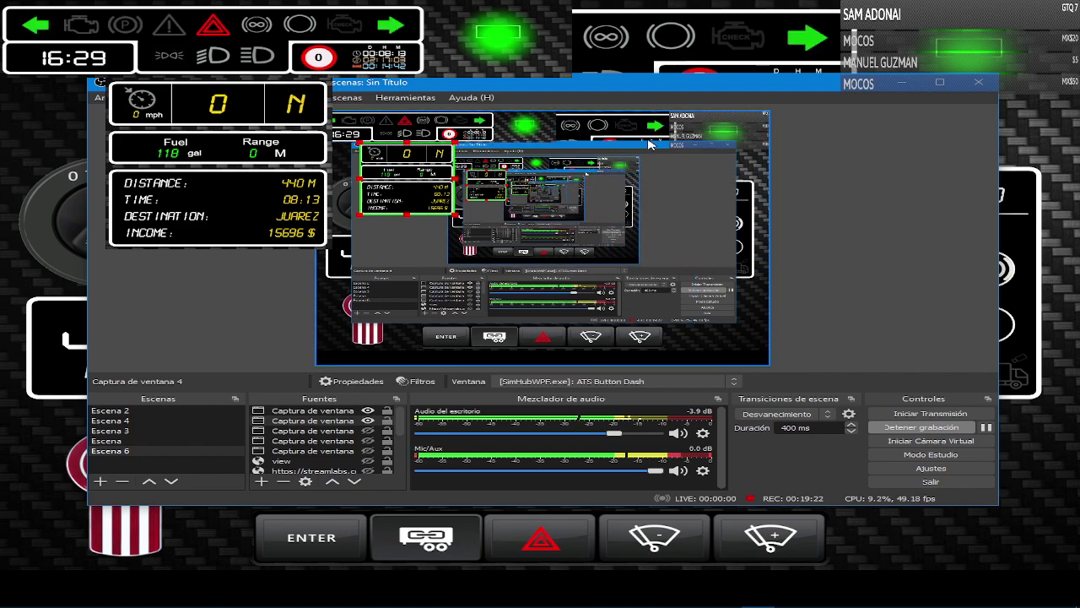
Step: Hide both ATS Button Dash captures and clear the OBS window off the dashboard
key(Escape)
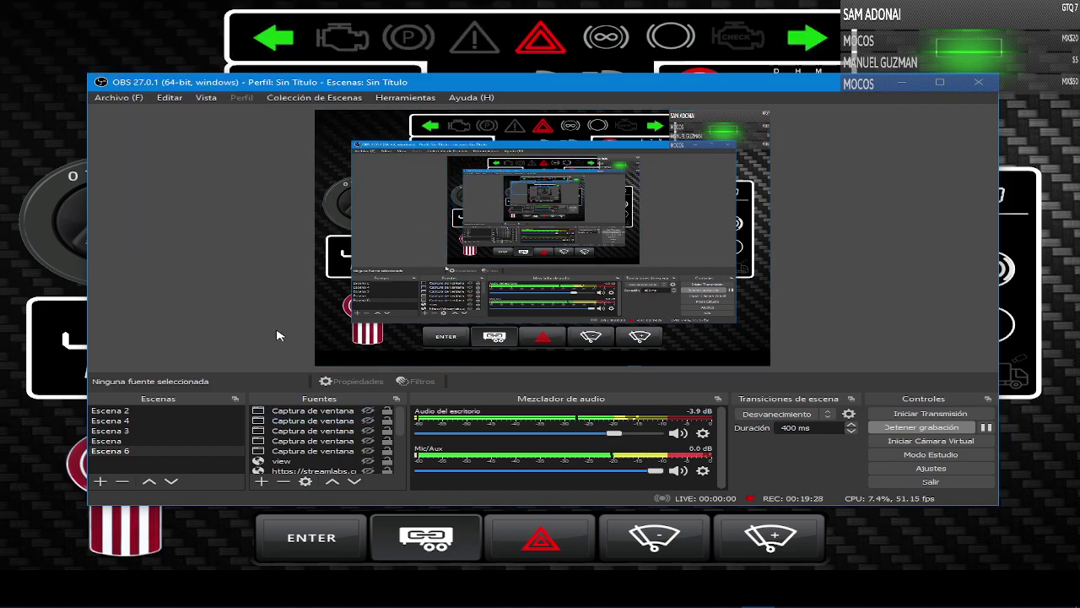
drag(656, 82, 0, 55)
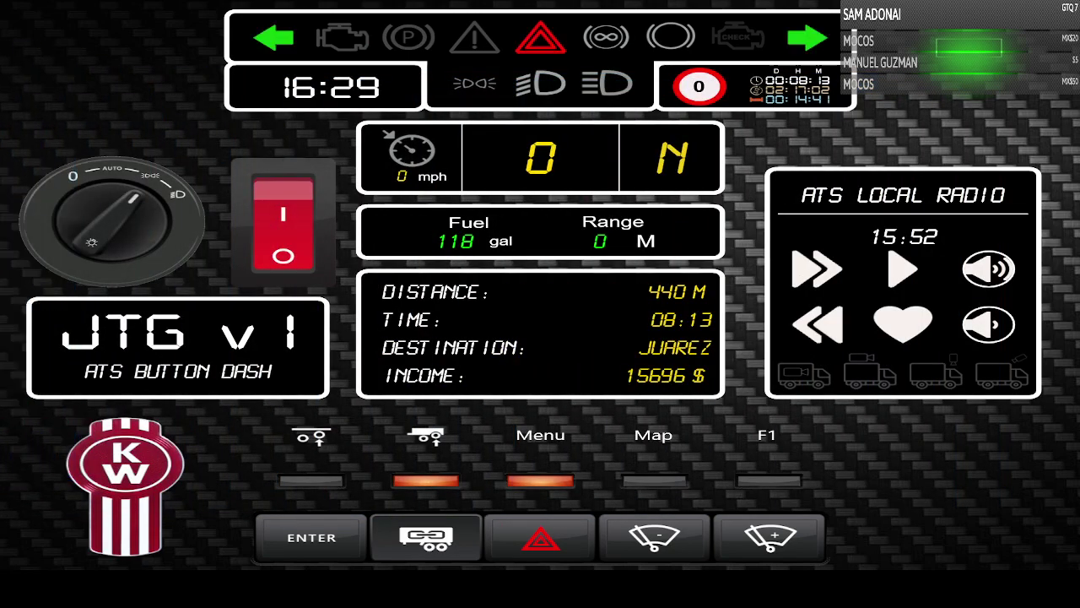
Step: Switch to SimHub, start ATS Button Dash V2 from the Uncategorized dashboards in windowed mode, and enlarge it to fill the screen
key(alt+Tab)
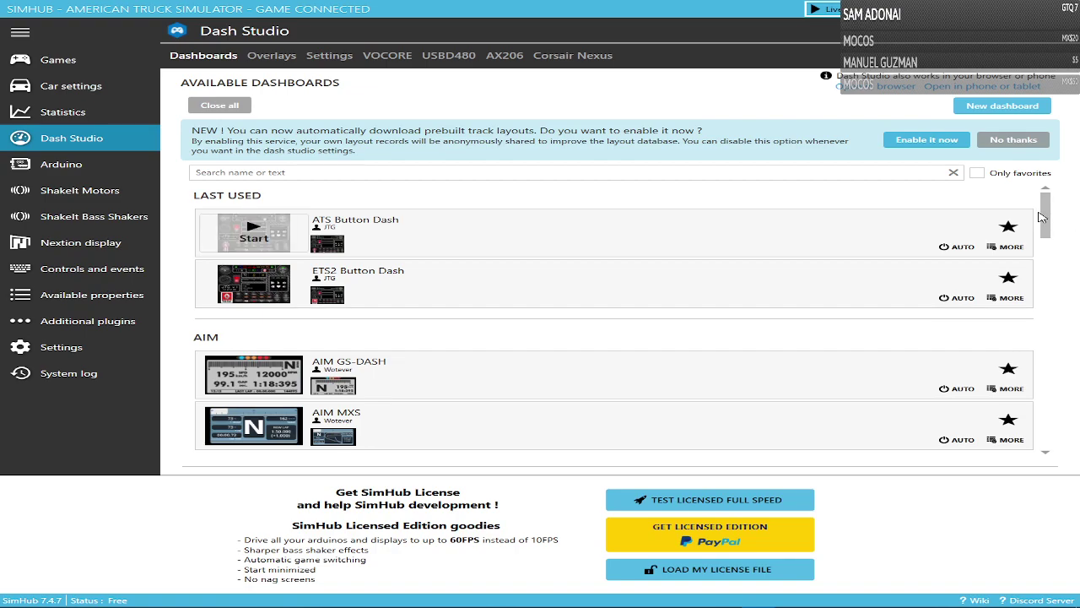
drag(1045, 215, 1018, 460)
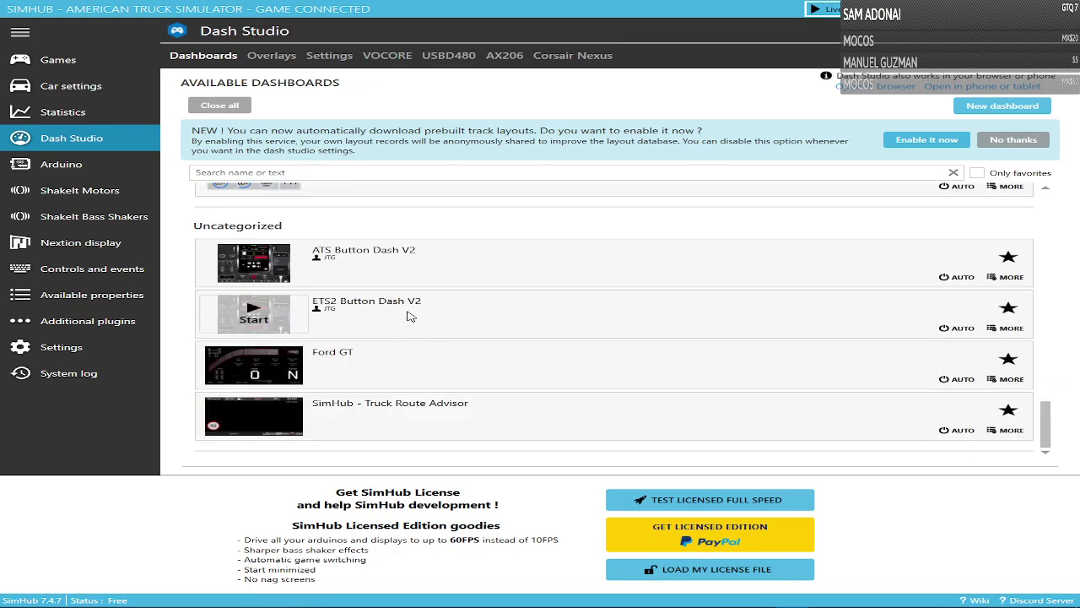
click(256, 264)
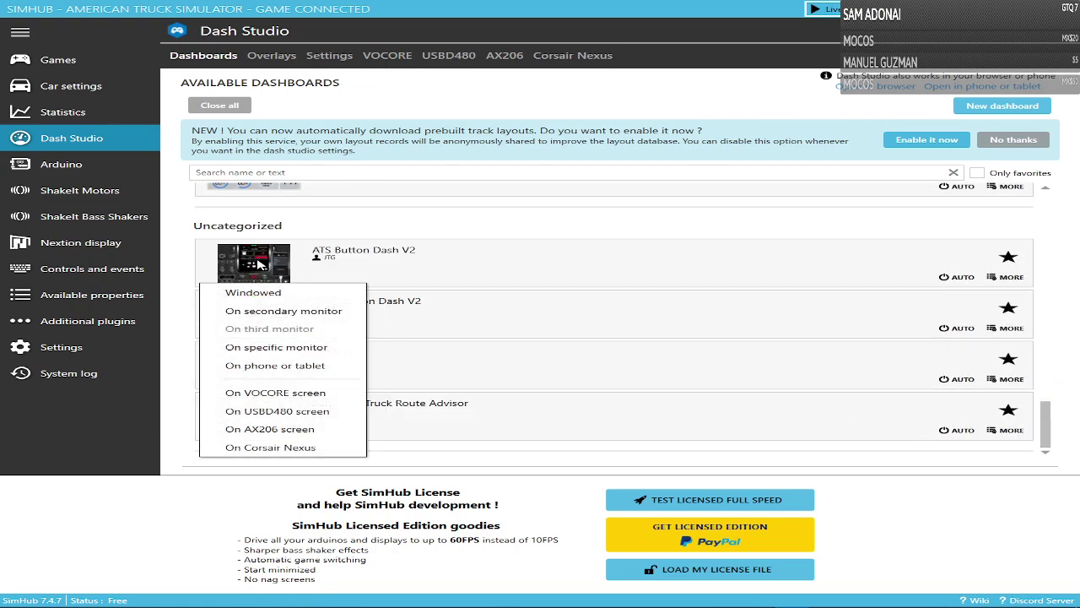
click(549, 275)
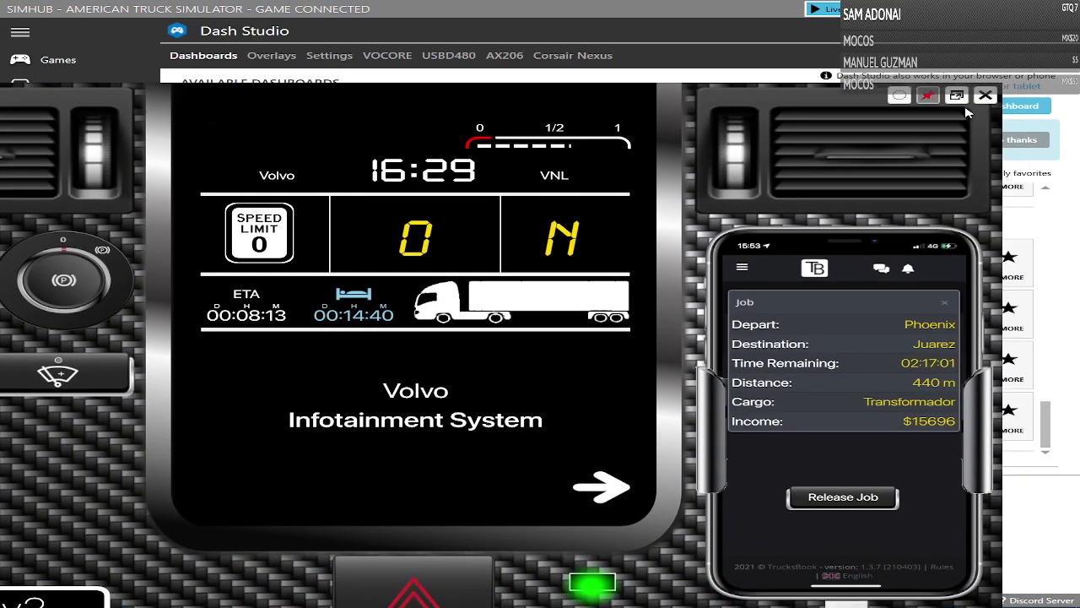
click(957, 97)
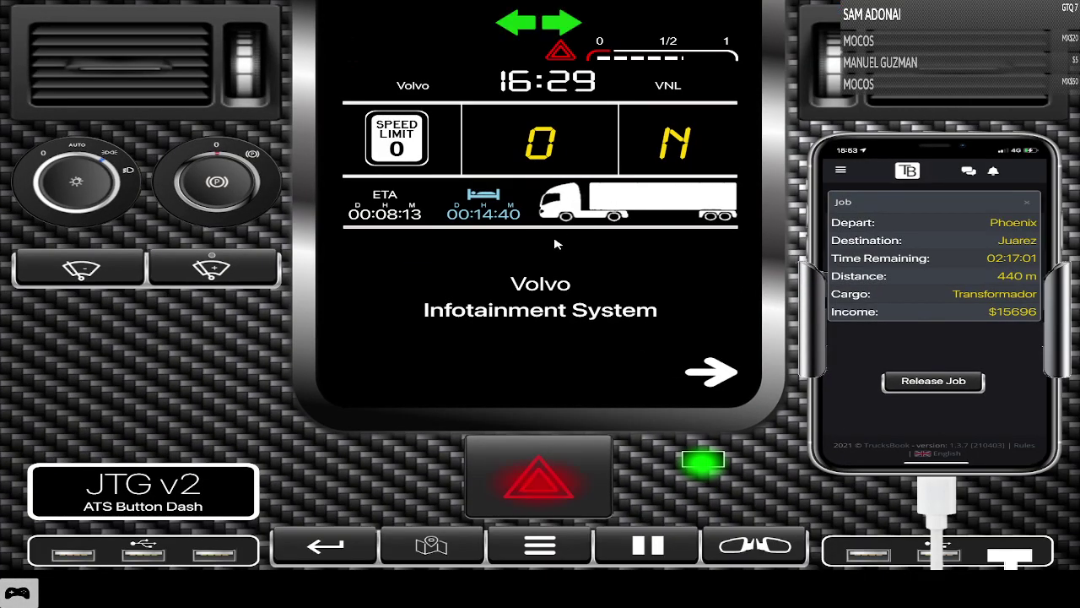
Step: Browse the infotainment system's local radio, fuel information, and truck and axle pages, and try the headlight knob
click(709, 373)
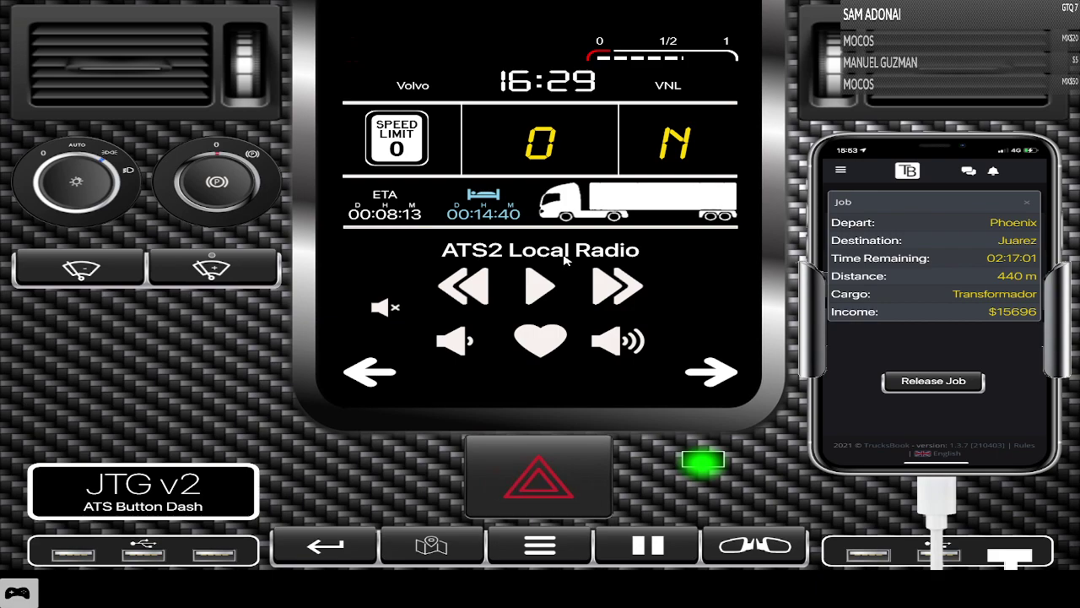
click(684, 373)
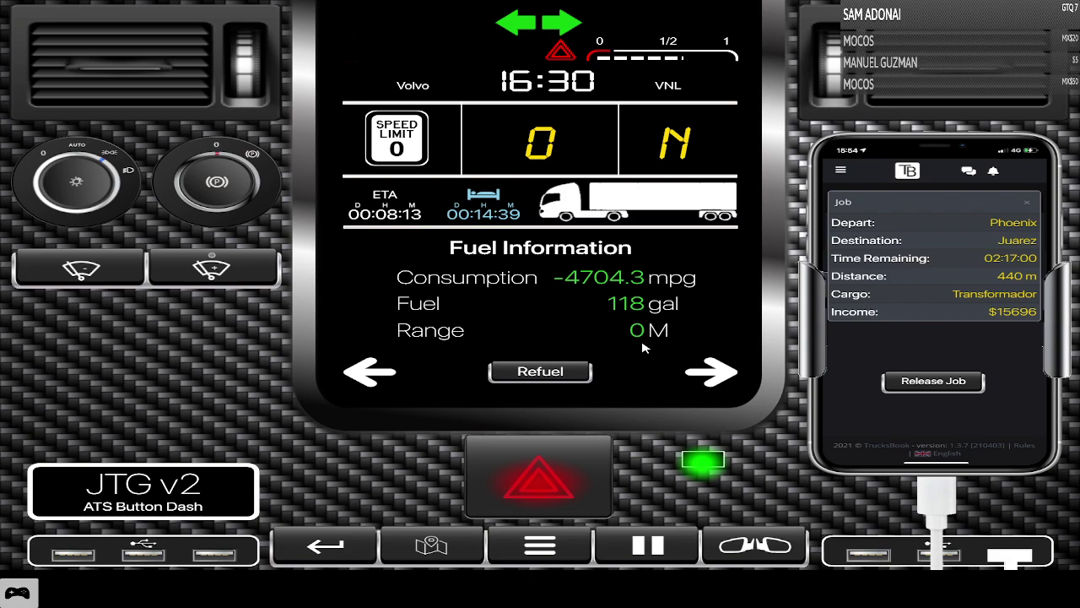
click(707, 374)
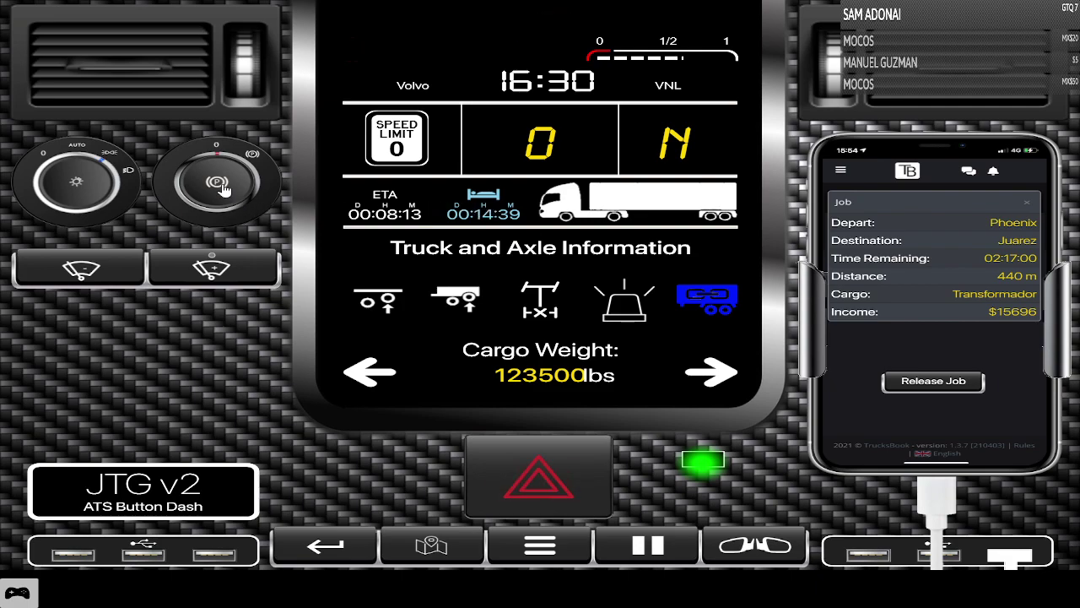
click(87, 187)
click(87, 187)
Step: Browse the wear, cameras and function keys pages, and go back to the Infotainment System start page
click(713, 376)
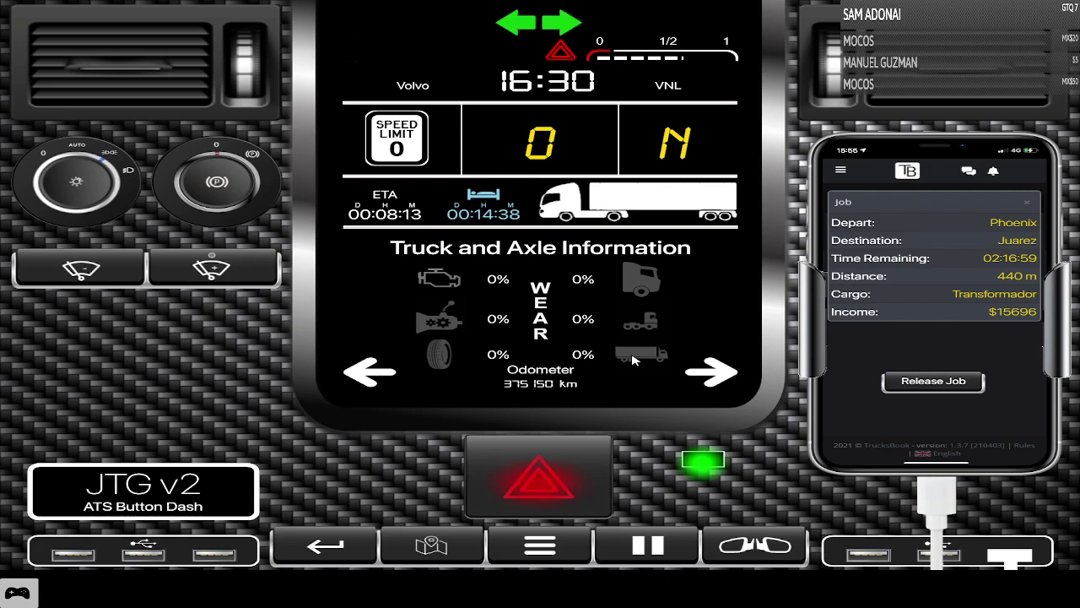
click(711, 369)
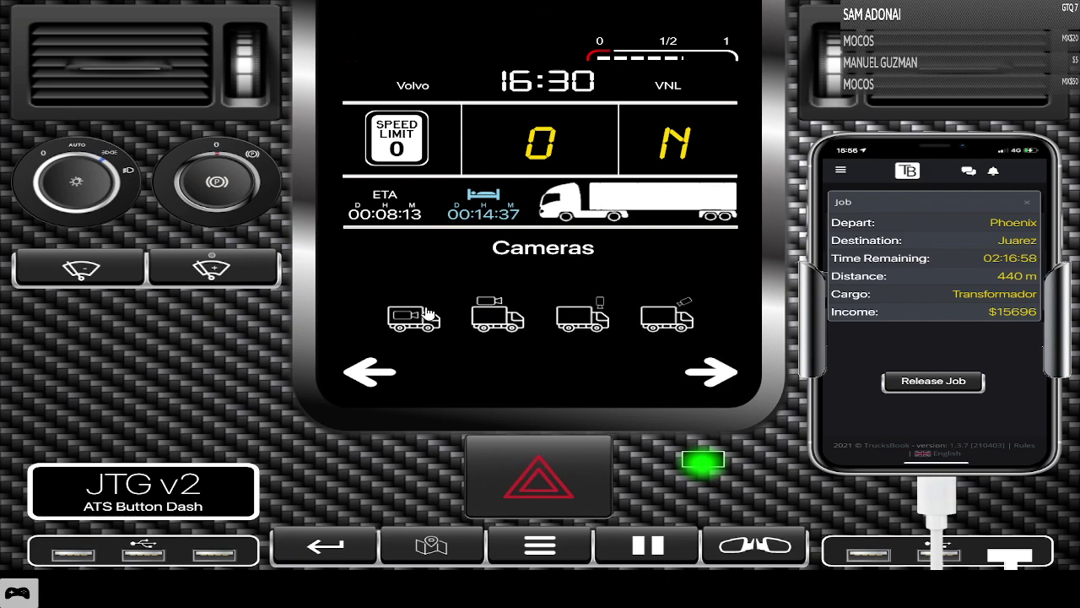
click(714, 372)
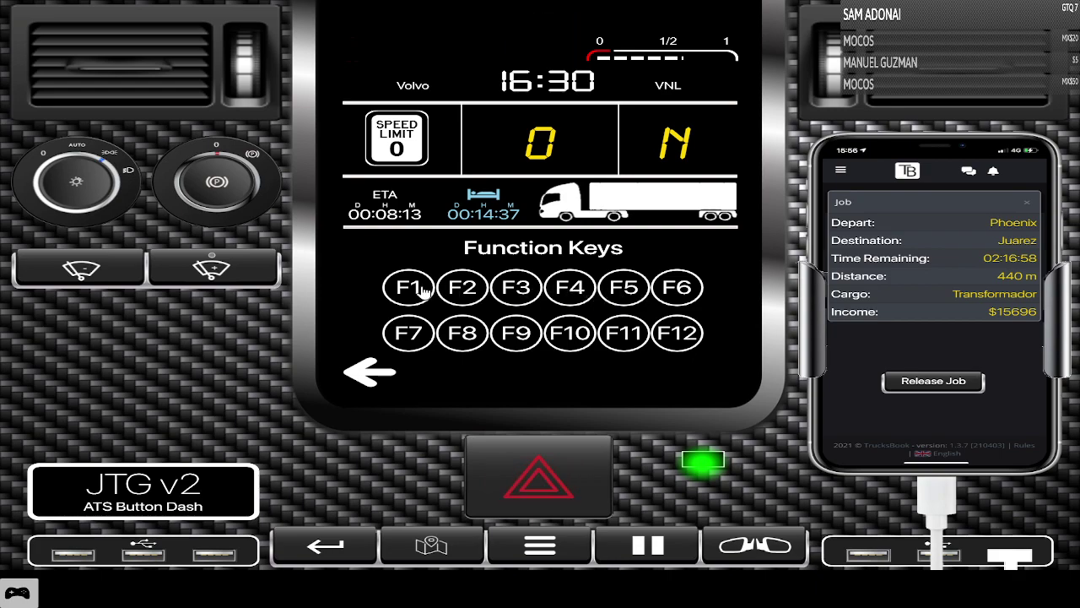
click(377, 377)
click(377, 377)
click(377, 376)
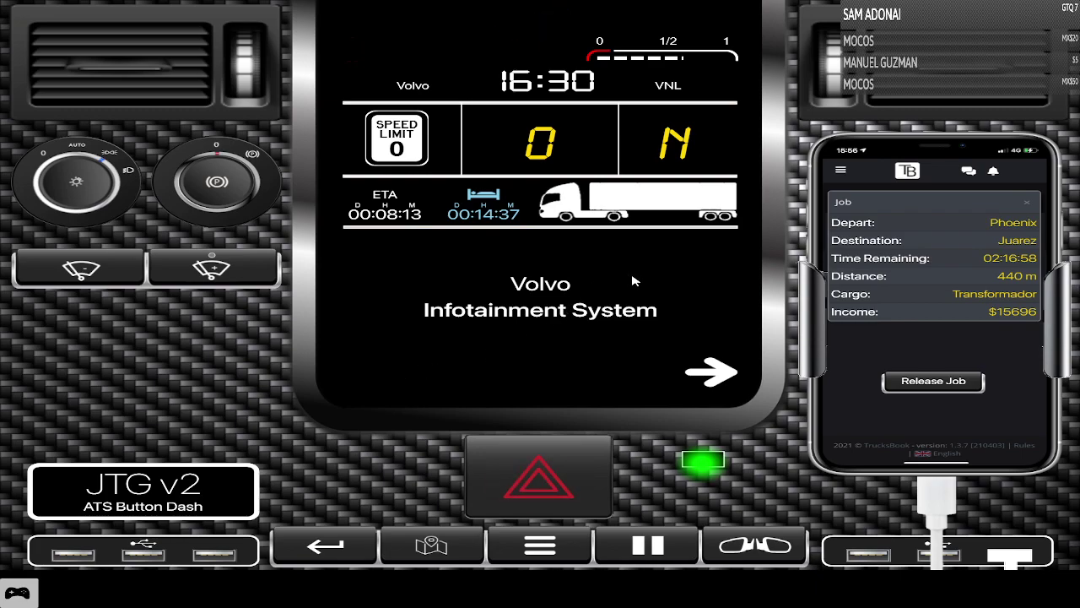
Step: Leave the dashboard, show the desktop, and switch to the Chrome window with the racedepartment search results
key(alt+Tab)
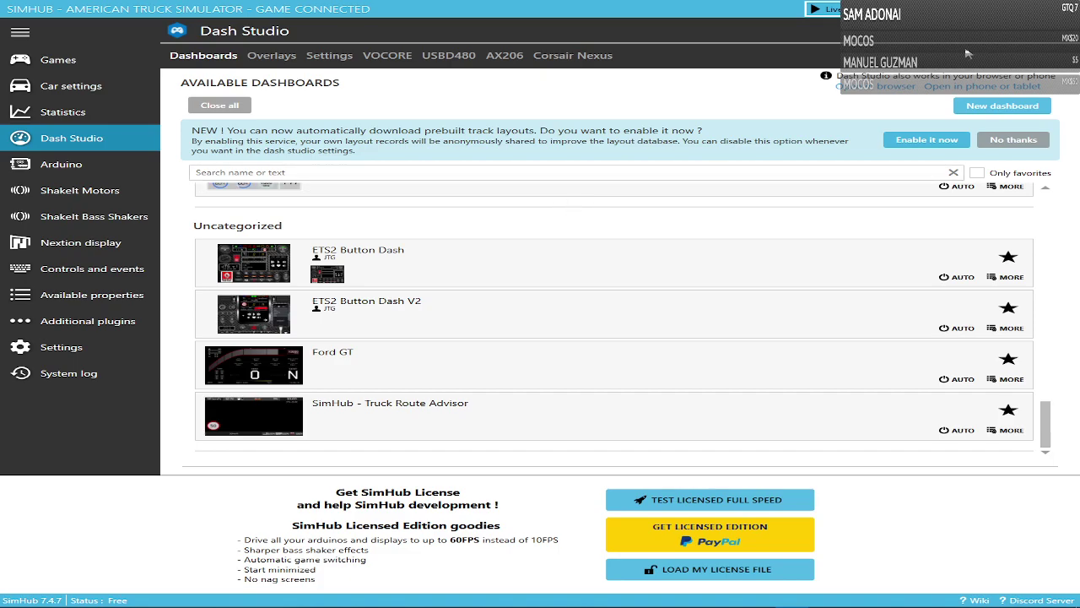
key(super+d)
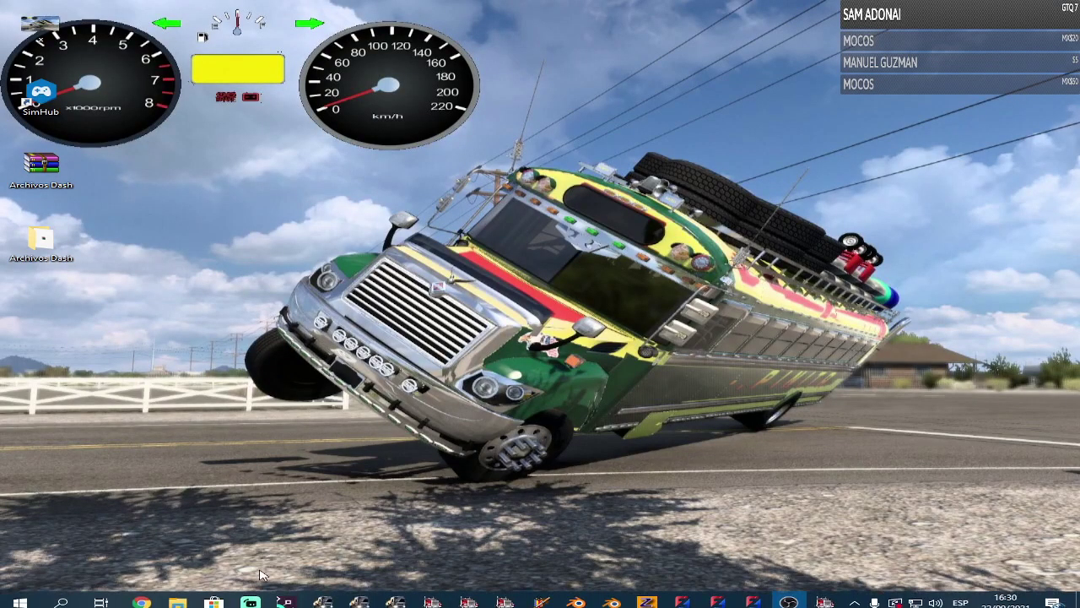
mouse_move(141, 597)
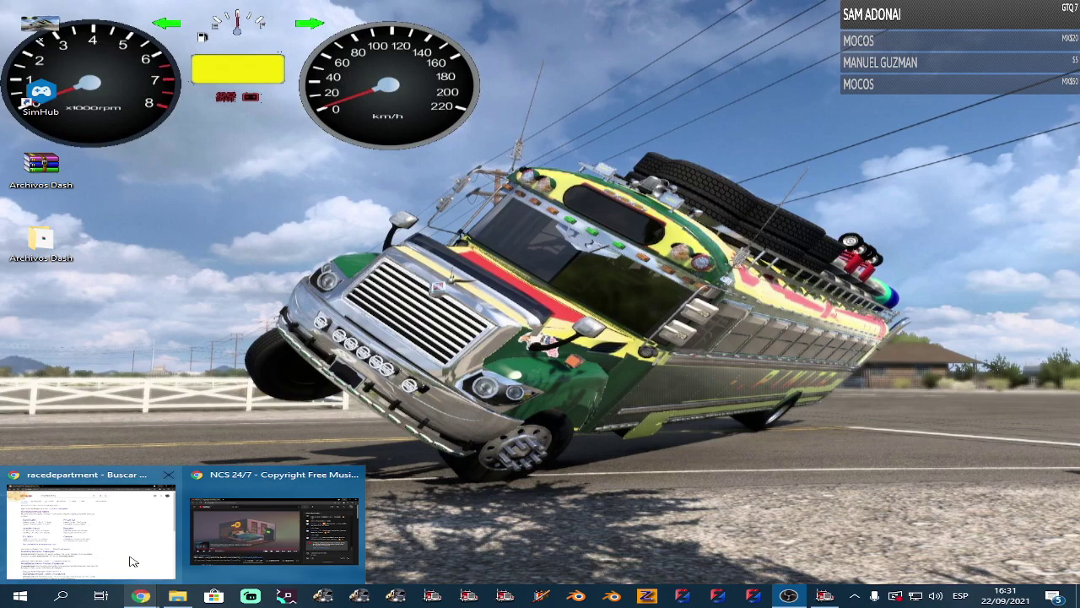
click(91, 528)
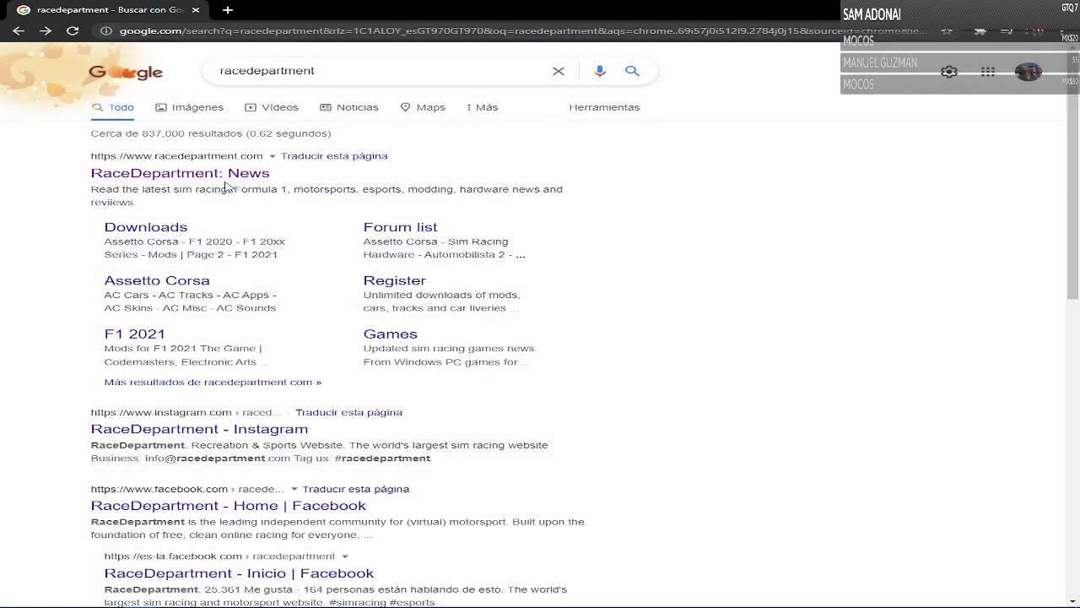